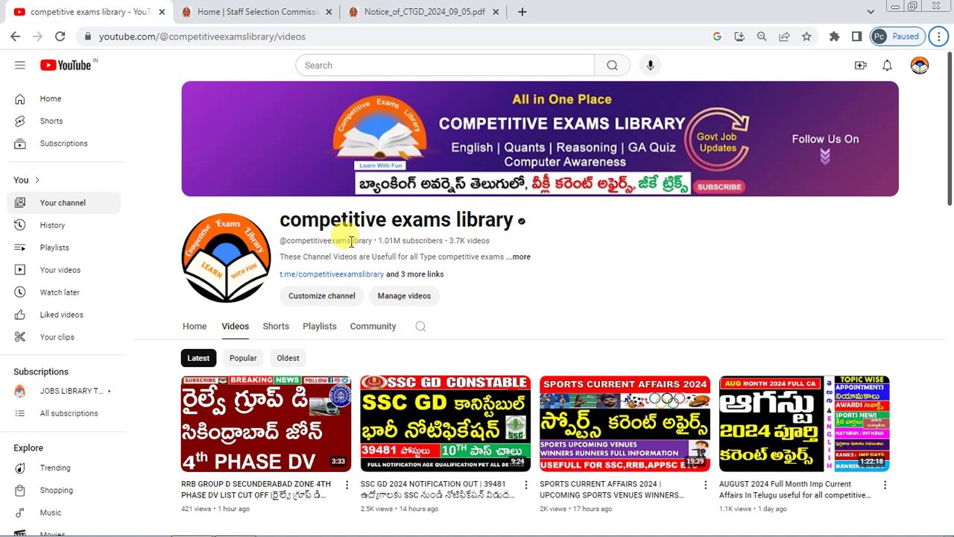
- Switch to the ssc.gov.in home page and view the Notice Board with the Constable (GD) 2025 notice
{"action": "mouse_move", "coordinate": [460, 430]}
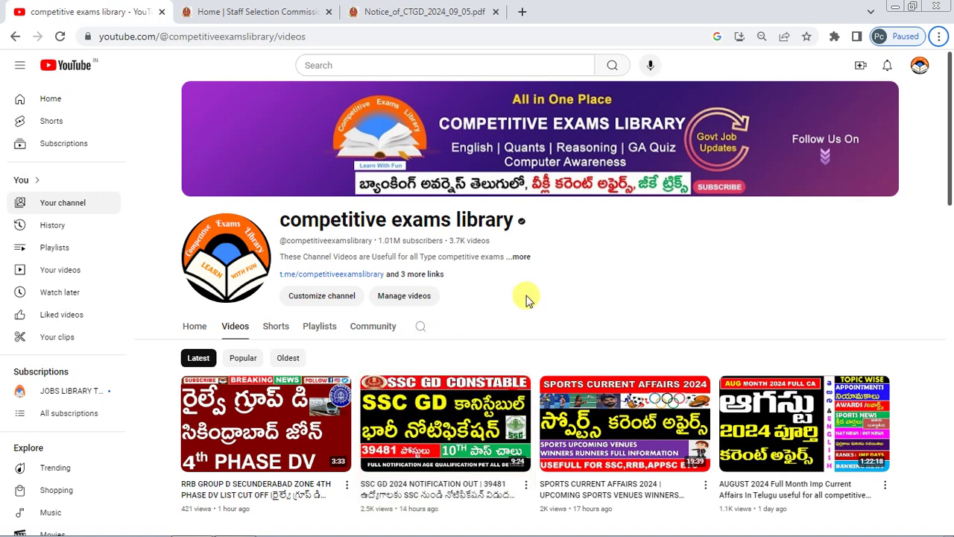
{"action": "left_click", "coordinate": [252, 12]}
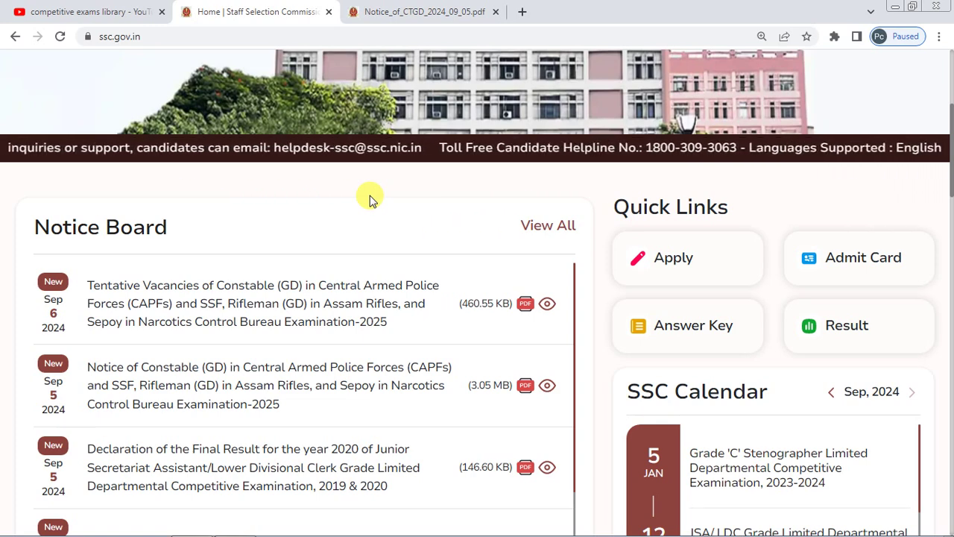
{"action": "scroll", "coordinate": [371, 198], "scroll_direction": "up", "scroll_amount": 2}
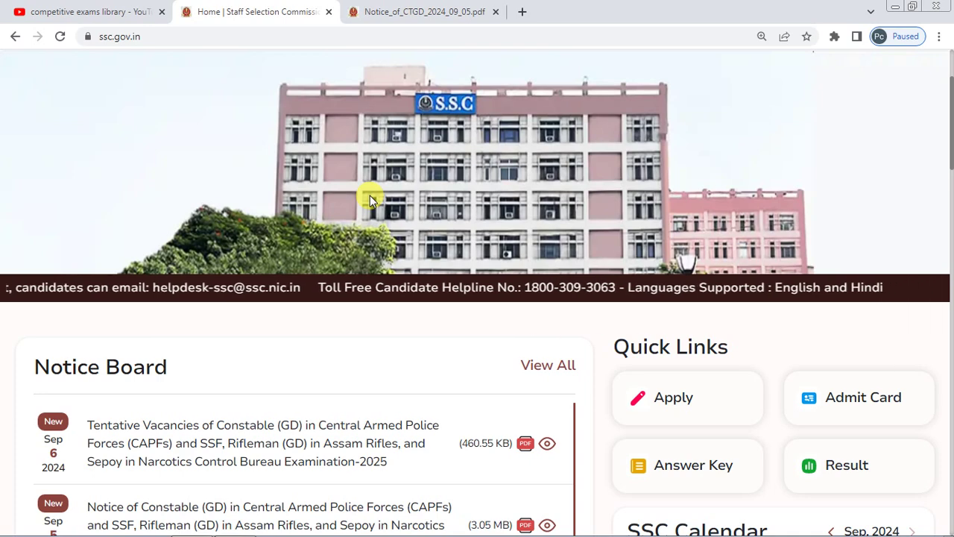
{"action": "scroll", "coordinate": [369, 195], "scroll_direction": "down", "scroll_amount": 2}
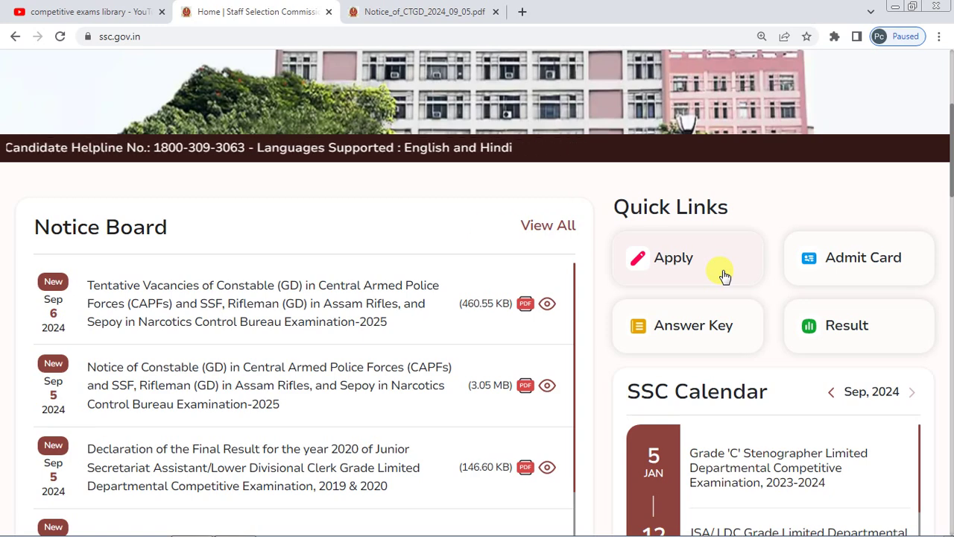
{"action": "scroll", "coordinate": [724, 273], "scroll_direction": "up", "scroll_amount": 2}
- From the full list of open applications, apply for Constable (GD) 2025 to reach candidate login
{"action": "left_click", "coordinate": [703, 407]}
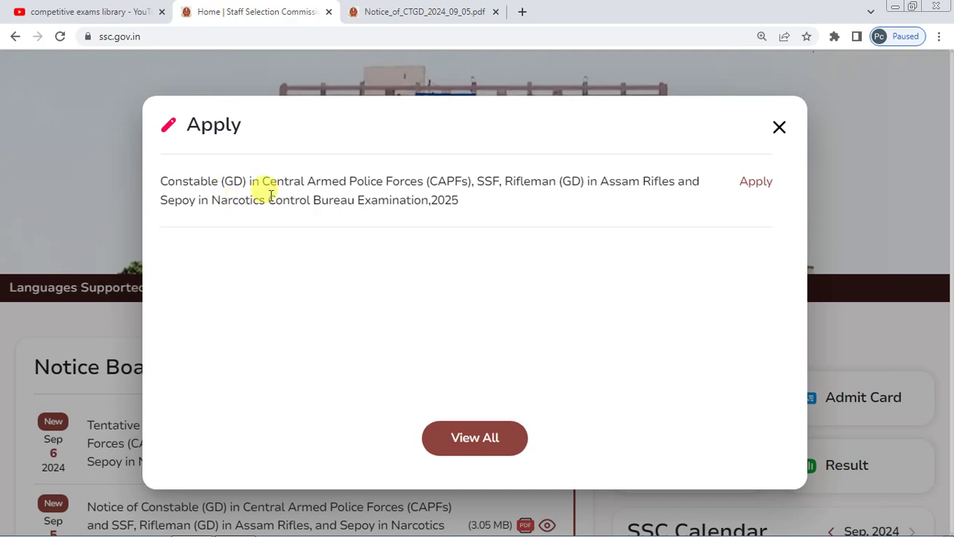
{"action": "left_click", "coordinate": [470, 440]}
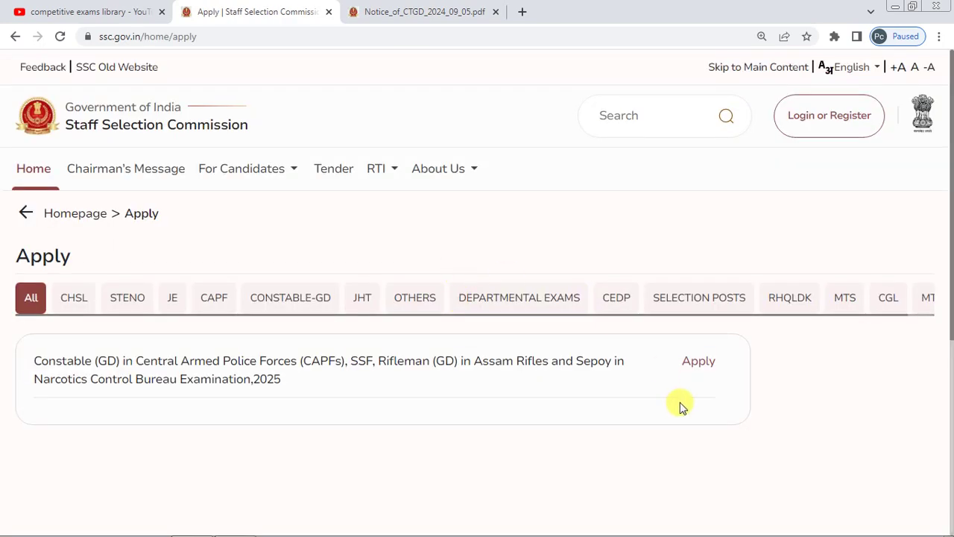
{"action": "left_click", "coordinate": [699, 363]}
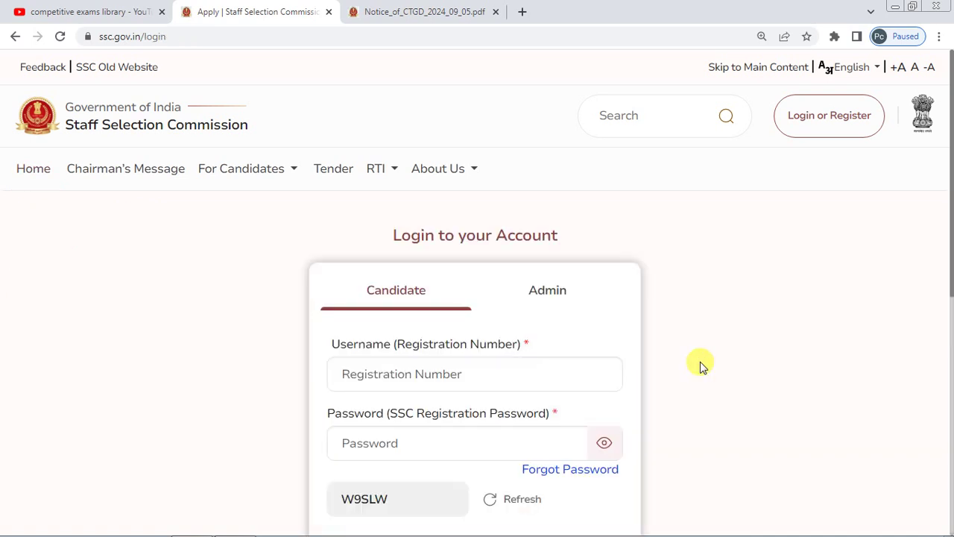
{"action": "scroll", "coordinate": [485, 255], "scroll_direction": "down", "scroll_amount": 2}
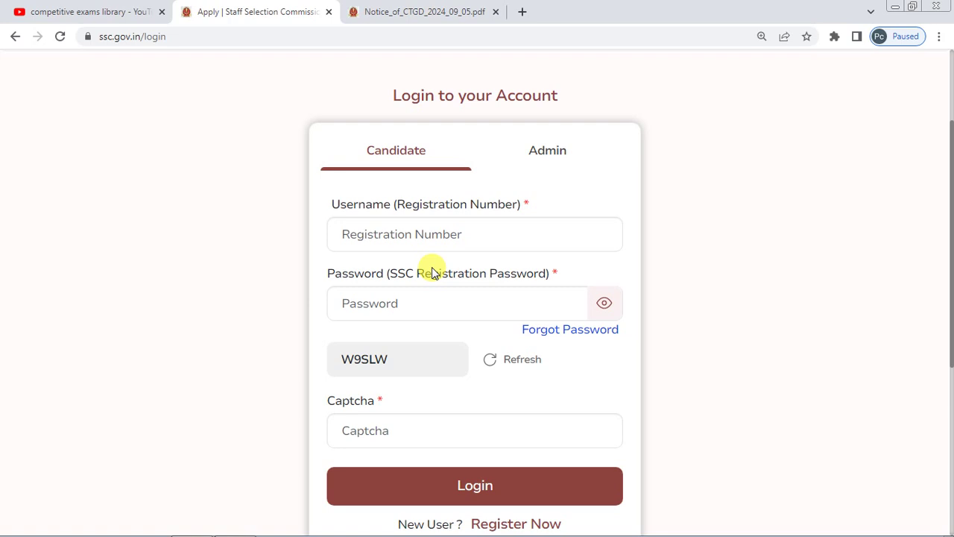
{"action": "scroll", "coordinate": [431, 246], "scroll_direction": "down", "scroll_amount": 1}
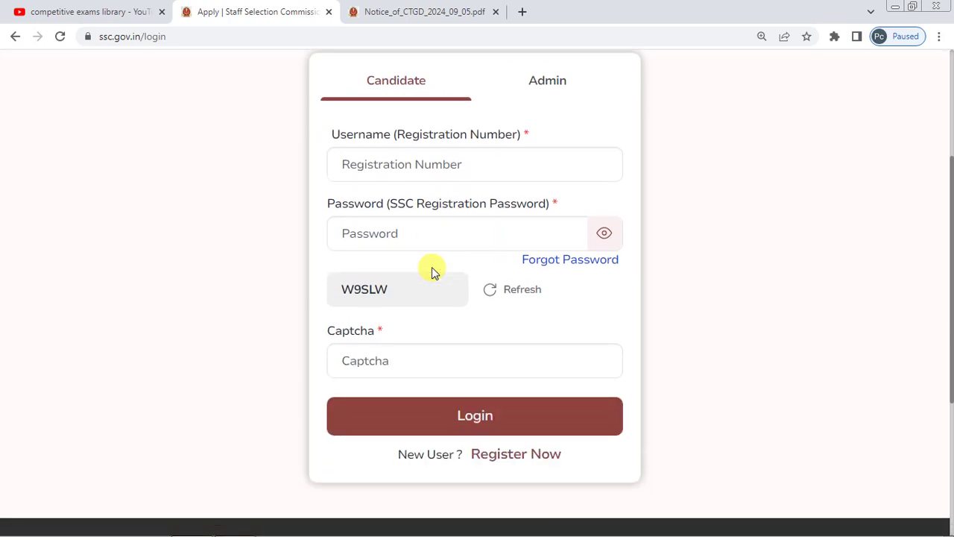
- Start a new One Time Registration, review its overview, and continue to Personal Details
{"action": "left_click", "coordinate": [497, 456]}
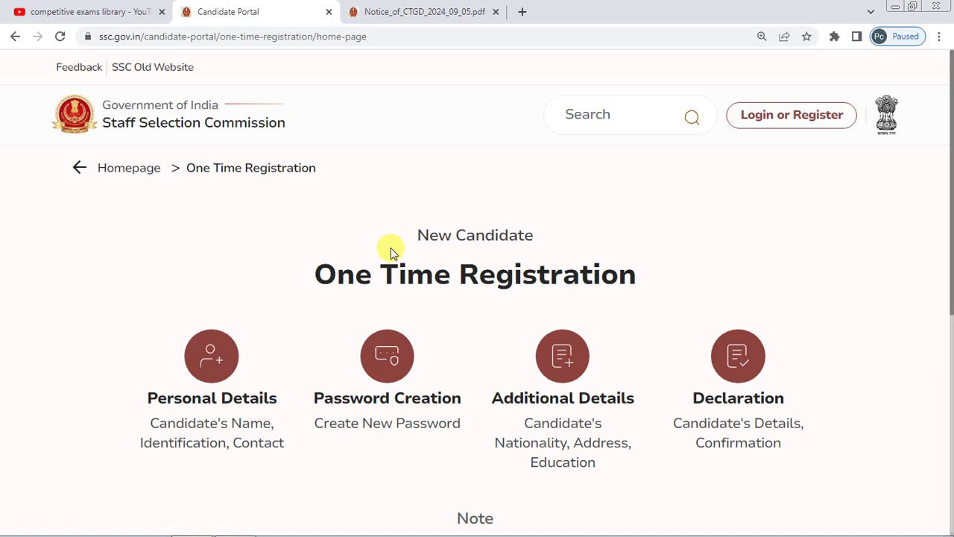
{"action": "scroll", "coordinate": [391, 251], "scroll_direction": "down", "scroll_amount": 1}
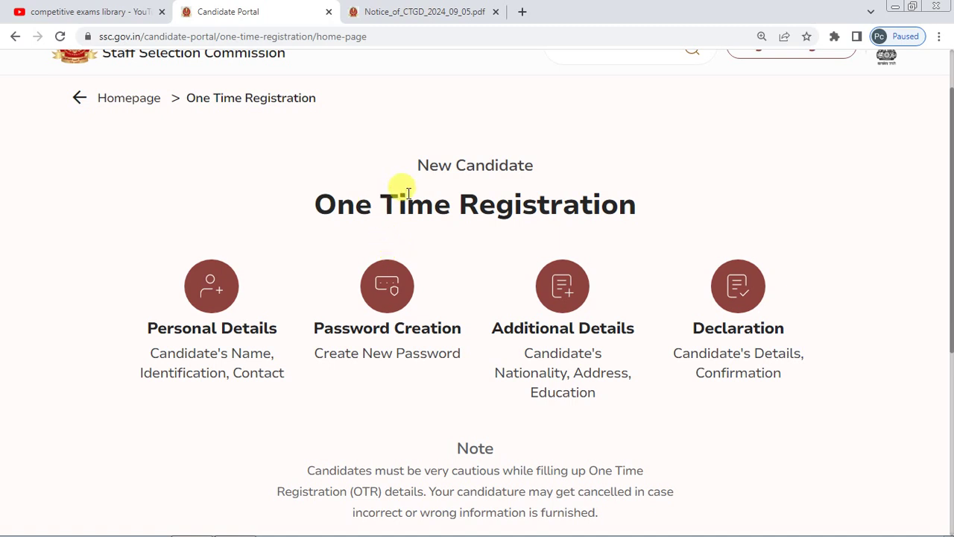
{"action": "left_click_drag", "start_coordinate": [313, 205], "coordinate": [631, 208]}
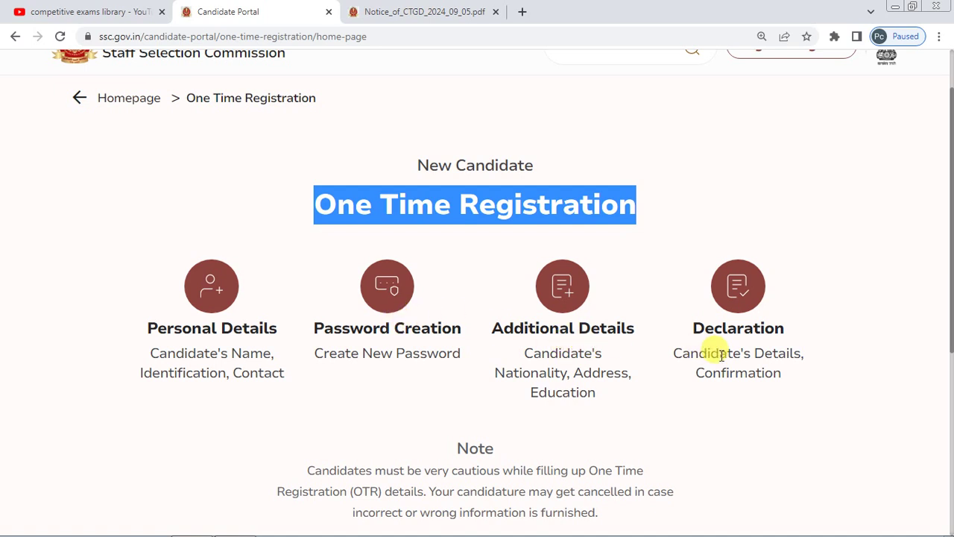
{"action": "scroll", "coordinate": [426, 325], "scroll_direction": "down", "scroll_amount": 2}
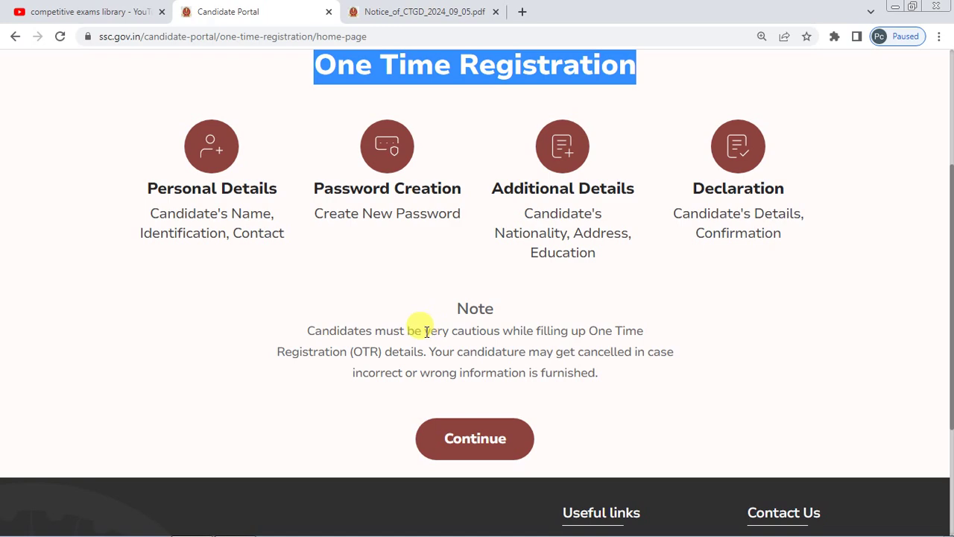
{"action": "left_click", "coordinate": [498, 442]}
- Answer No to 'Do you have a Aadhaar Card', after briefly selecting Yes
{"action": "scroll", "coordinate": [316, 245], "scroll_direction": "down", "scroll_amount": 1}
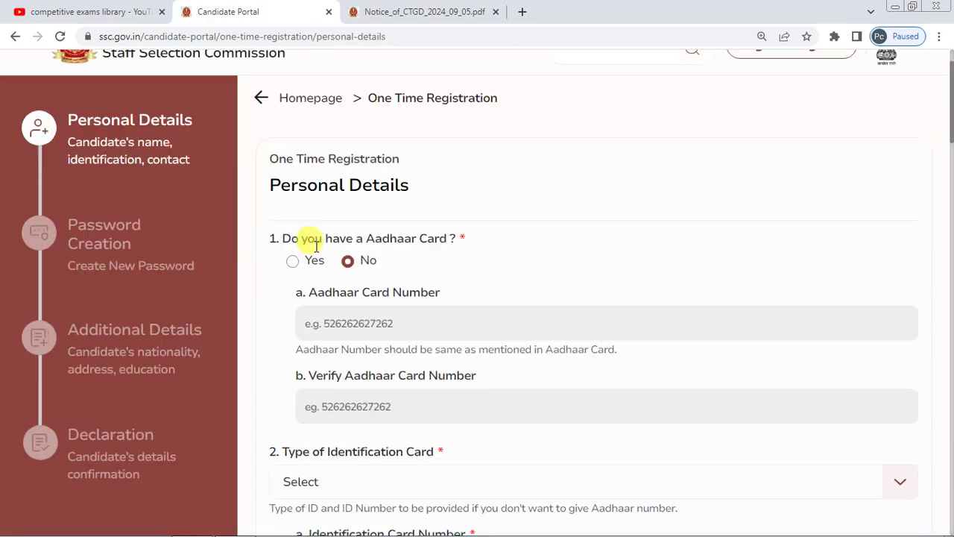
{"action": "scroll", "coordinate": [419, 243], "scroll_direction": "down", "scroll_amount": 1}
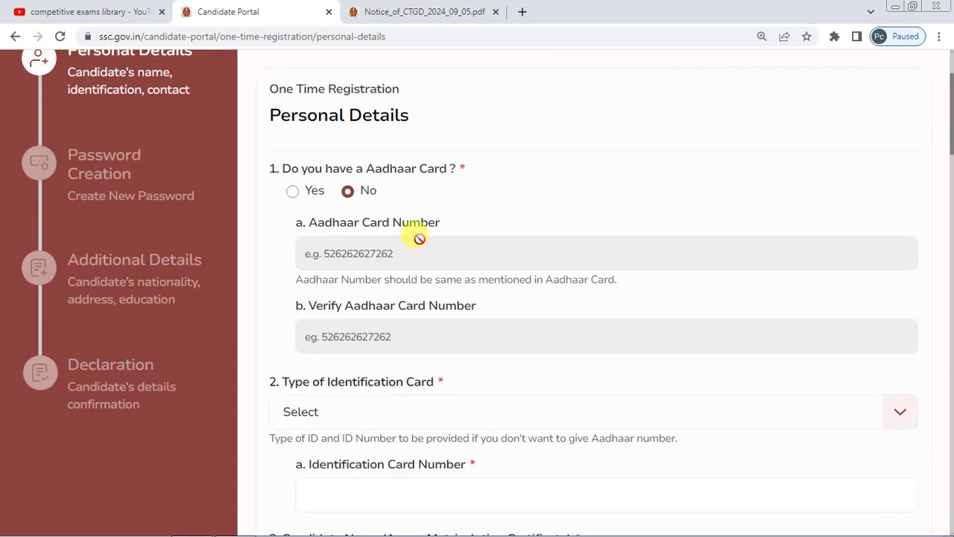
{"action": "left_click", "coordinate": [293, 192]}
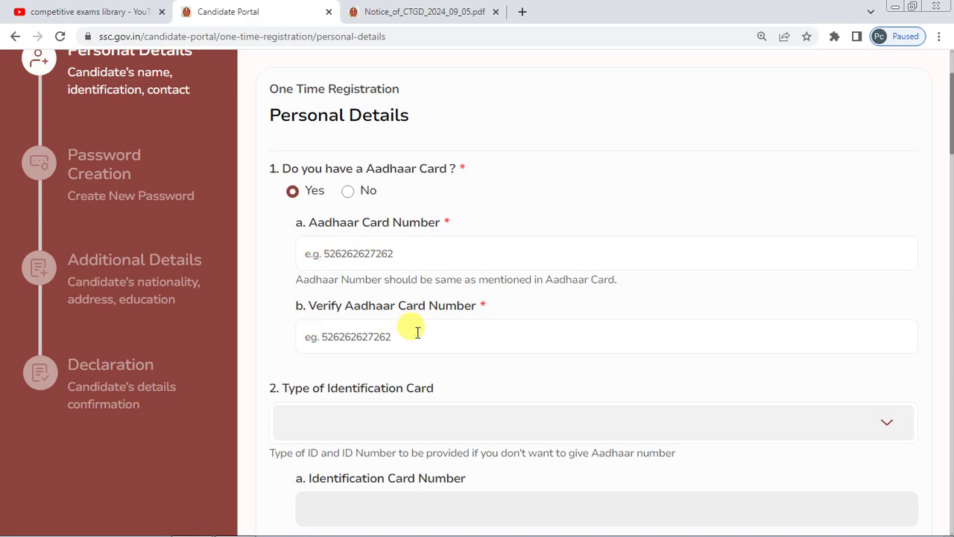
{"action": "scroll", "coordinate": [418, 332], "scroll_direction": "down", "scroll_amount": 1}
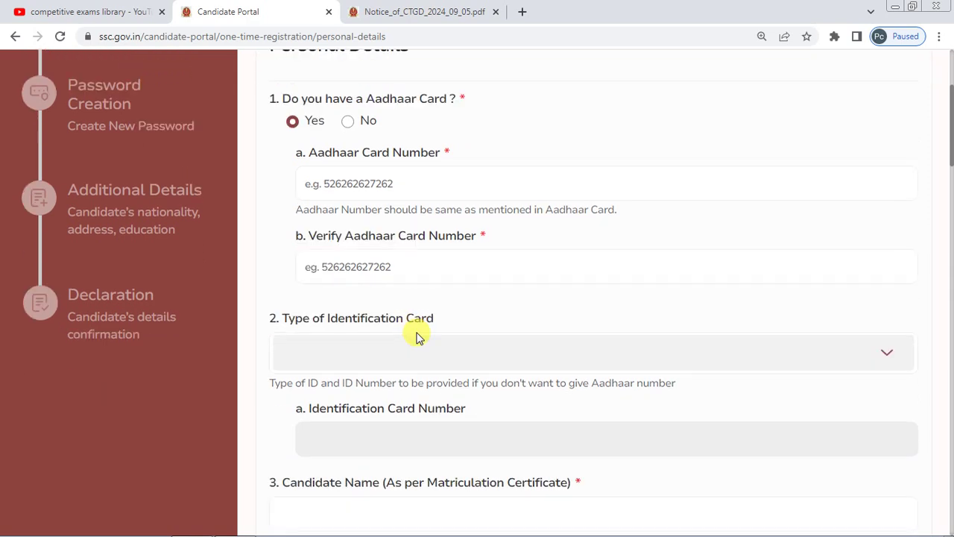
{"action": "left_click", "coordinate": [347, 121]}
- Choose Voter ID Card as the Type of Identification Card
{"action": "left_click", "coordinate": [335, 341]}
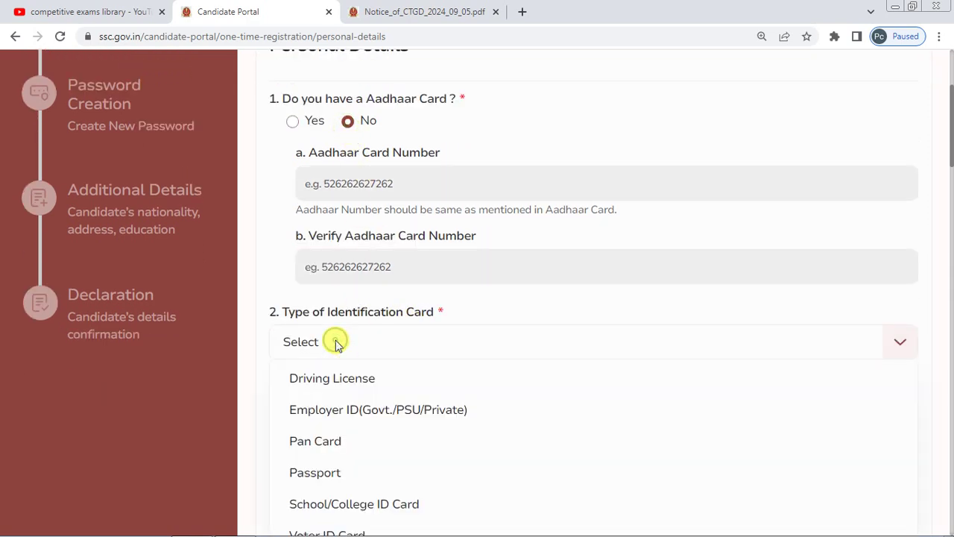
{"action": "scroll", "coordinate": [389, 302], "scroll_direction": "down", "scroll_amount": 1}
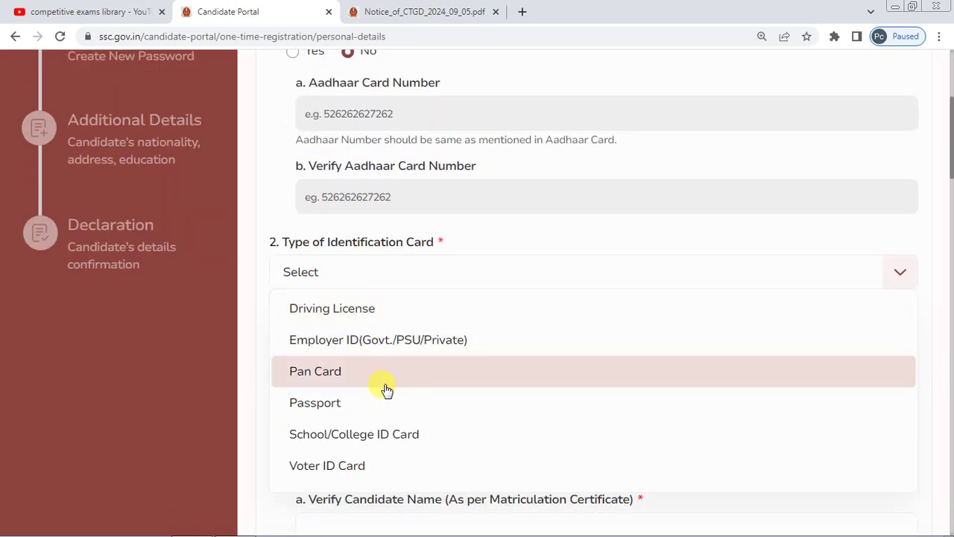
{"action": "scroll", "coordinate": [374, 388], "scroll_direction": "down", "scroll_amount": 1}
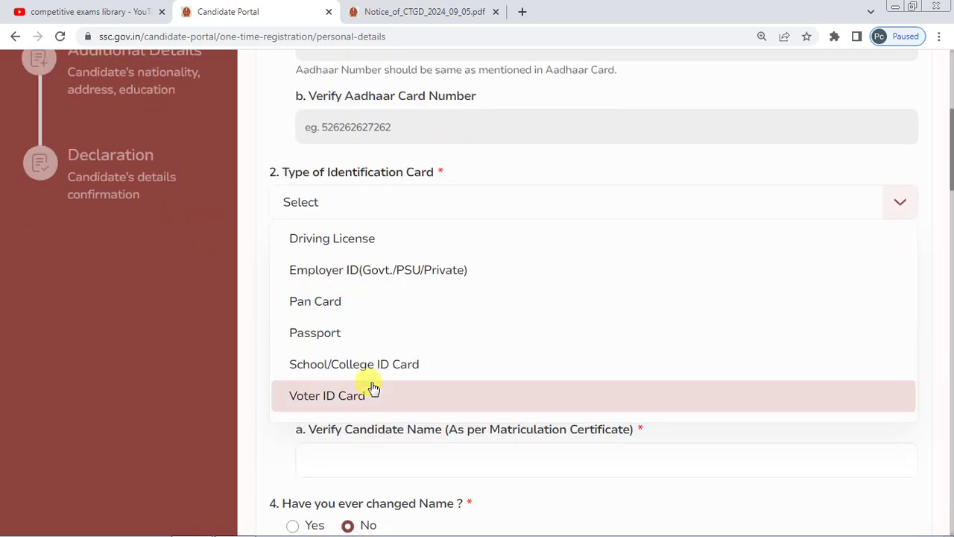
{"action": "left_click", "coordinate": [372, 389]}
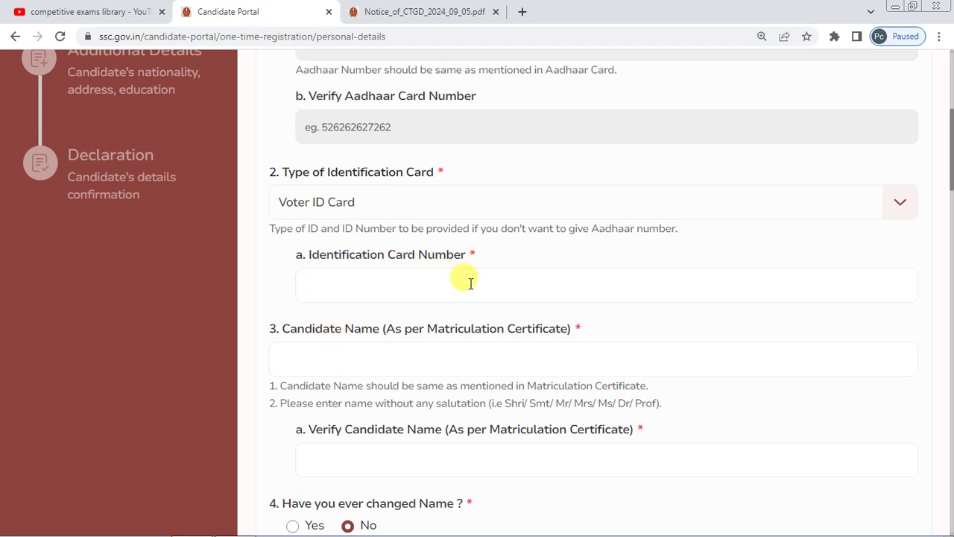
{"action": "scroll", "coordinate": [470, 283], "scroll_direction": "down", "scroll_amount": 1}
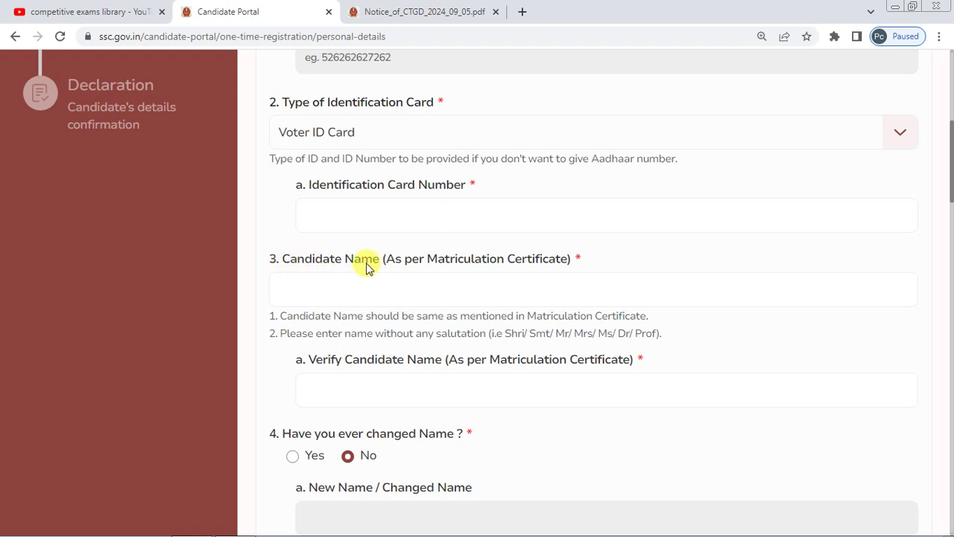
{"action": "scroll", "coordinate": [351, 284], "scroll_direction": "down", "scroll_amount": 1}
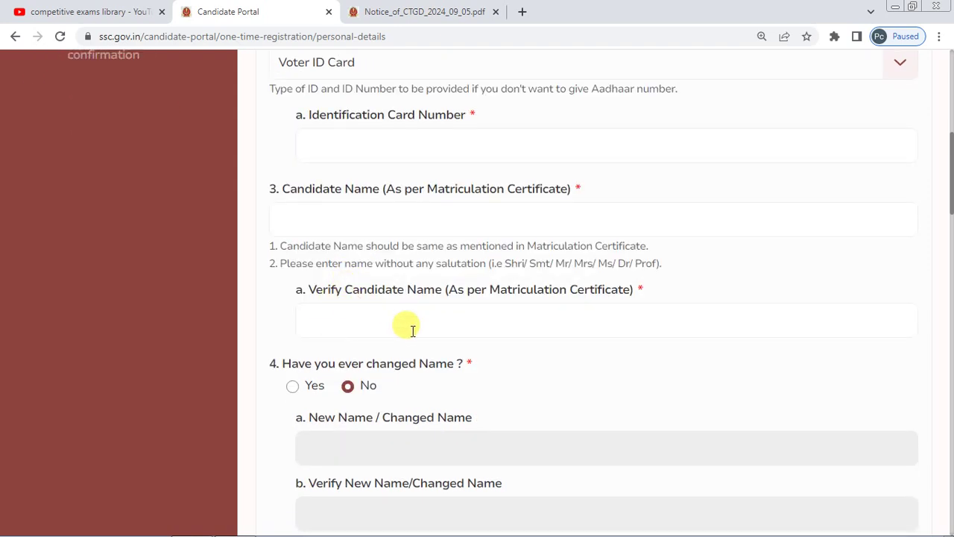
{"action": "scroll", "coordinate": [364, 249], "scroll_direction": "down", "scroll_amount": 1}
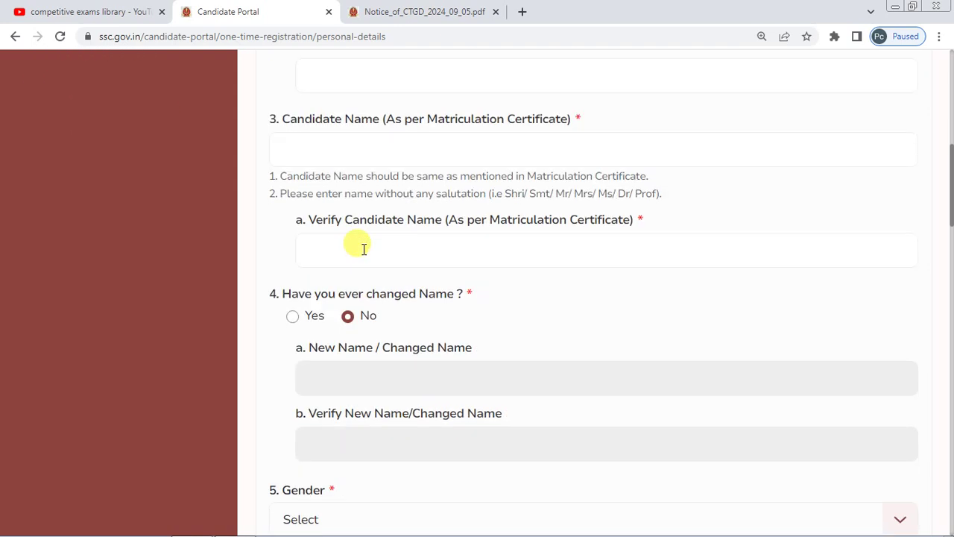
{"action": "scroll", "coordinate": [363, 249], "scroll_direction": "down", "scroll_amount": 2}
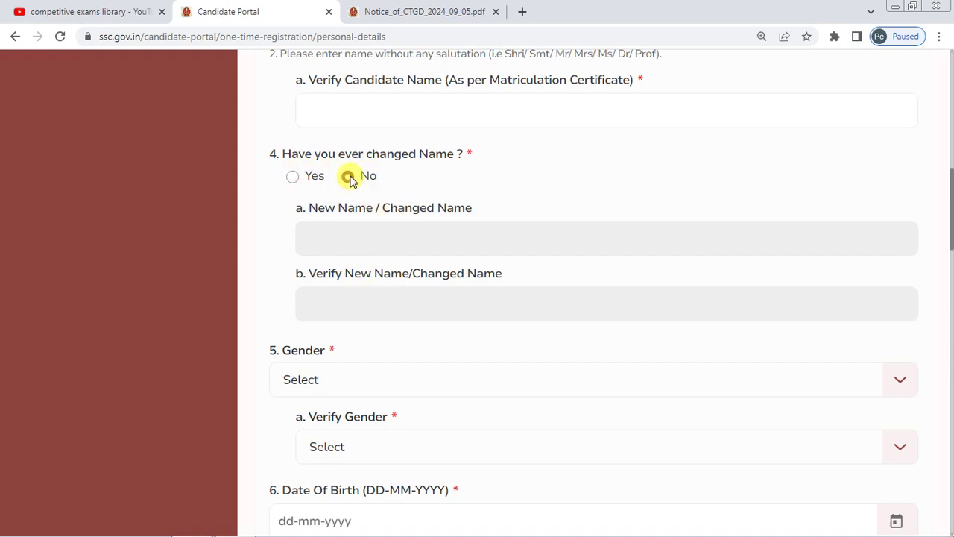
- Set both Gender and Verify Gender to Male
{"action": "scroll", "coordinate": [396, 200], "scroll_direction": "down", "scroll_amount": 2}
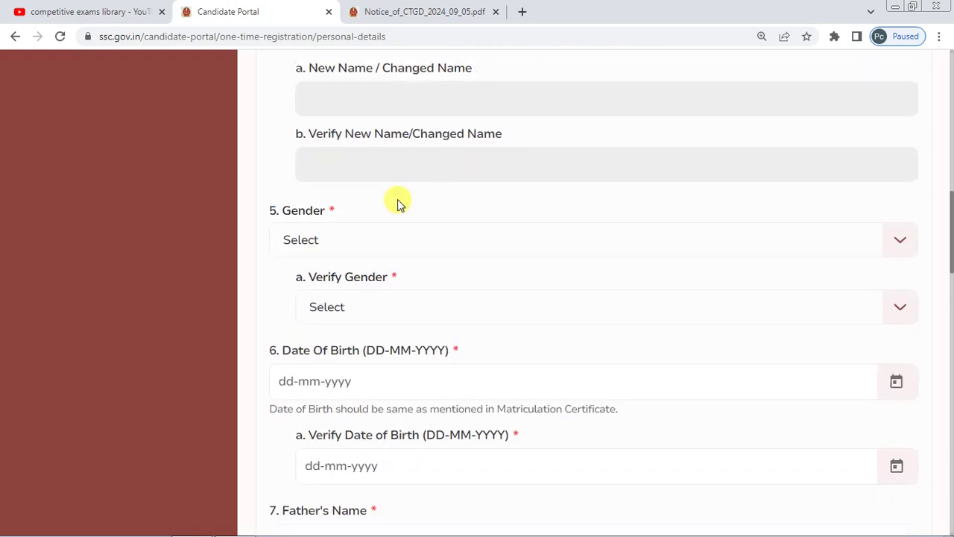
{"action": "left_click", "coordinate": [360, 239]}
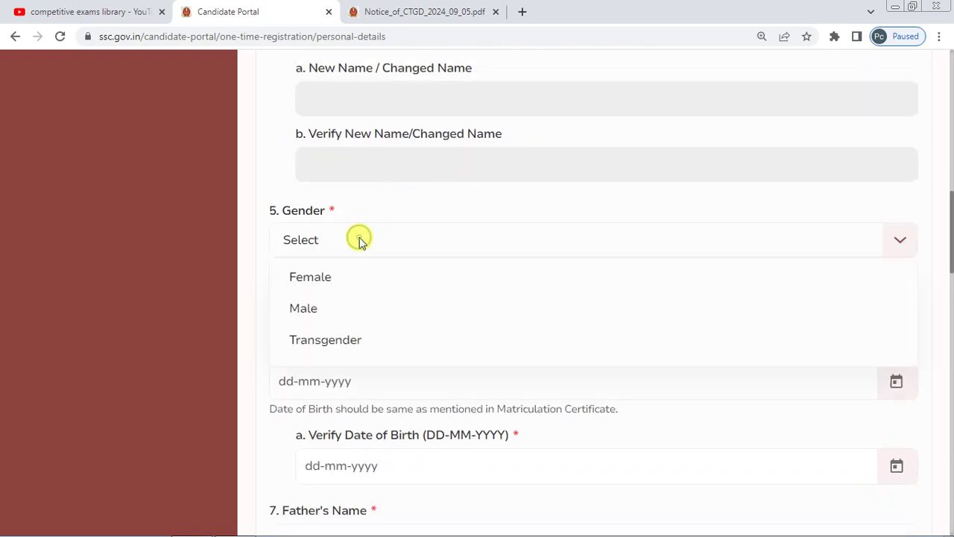
{"action": "left_click", "coordinate": [343, 308]}
{"action": "left_click", "coordinate": [362, 310]}
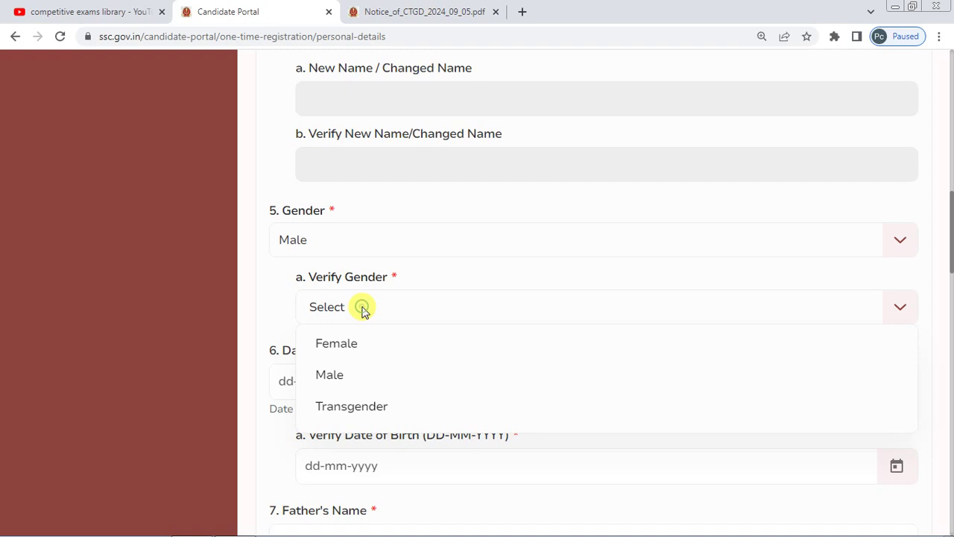
{"action": "left_click", "coordinate": [351, 375]}
{"action": "scroll", "coordinate": [362, 253], "scroll_direction": "down", "scroll_amount": 2}
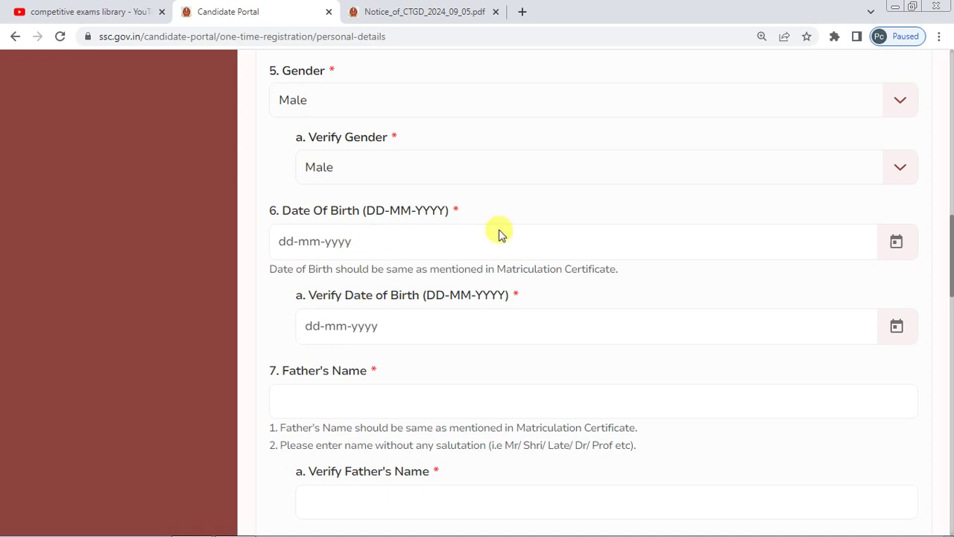
- Set the Date of Birth to 04-03-1998 with the calendar picker
{"action": "left_click", "coordinate": [897, 245]}
{"action": "left_click", "coordinate": [383, 250]}
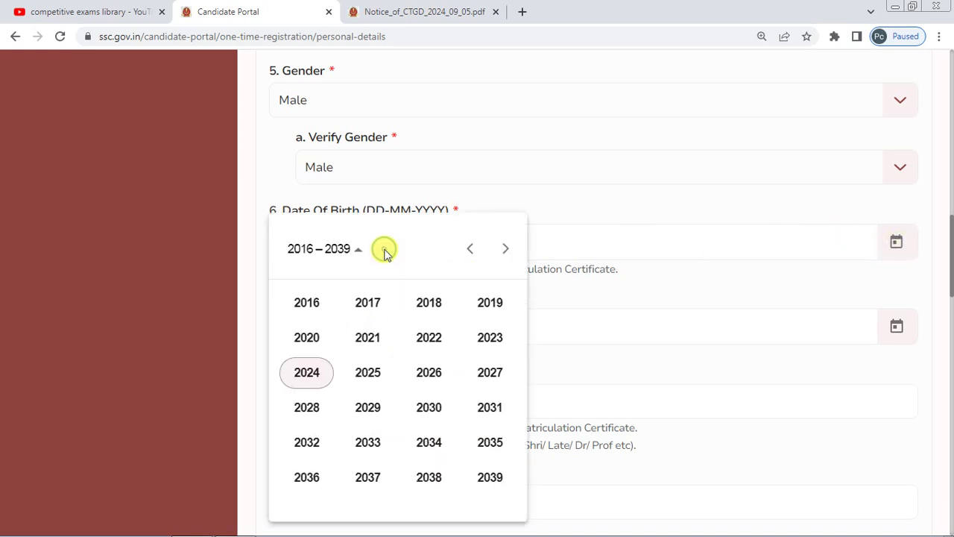
{"action": "scroll", "coordinate": [397, 331], "scroll_direction": "up", "scroll_amount": 1}
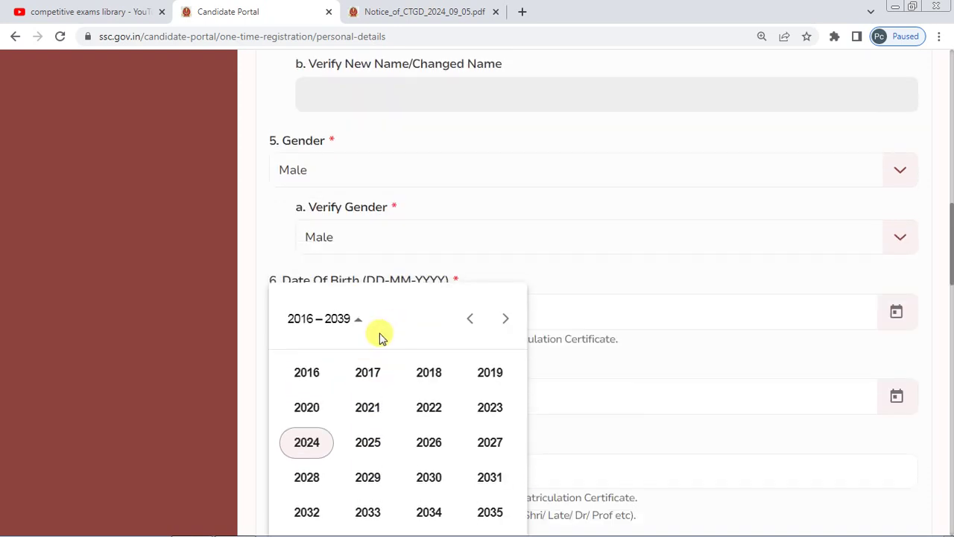
{"action": "left_click", "coordinate": [352, 321]}
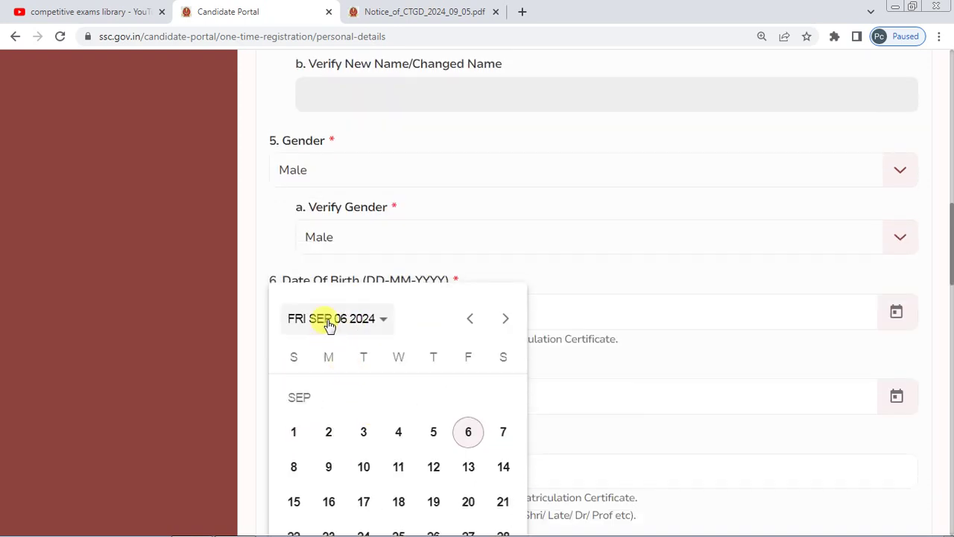
{"action": "left_click", "coordinate": [328, 322]}
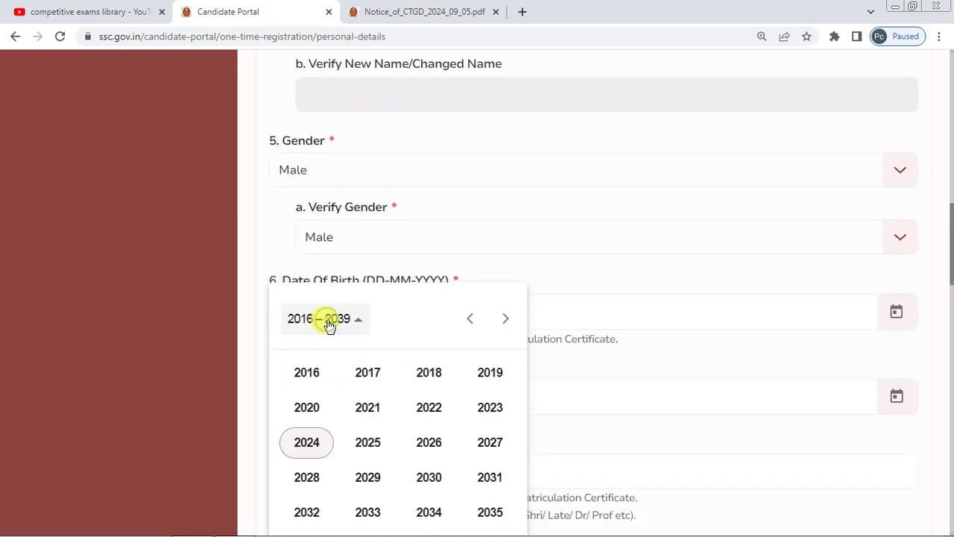
{"action": "left_click", "coordinate": [471, 325]}
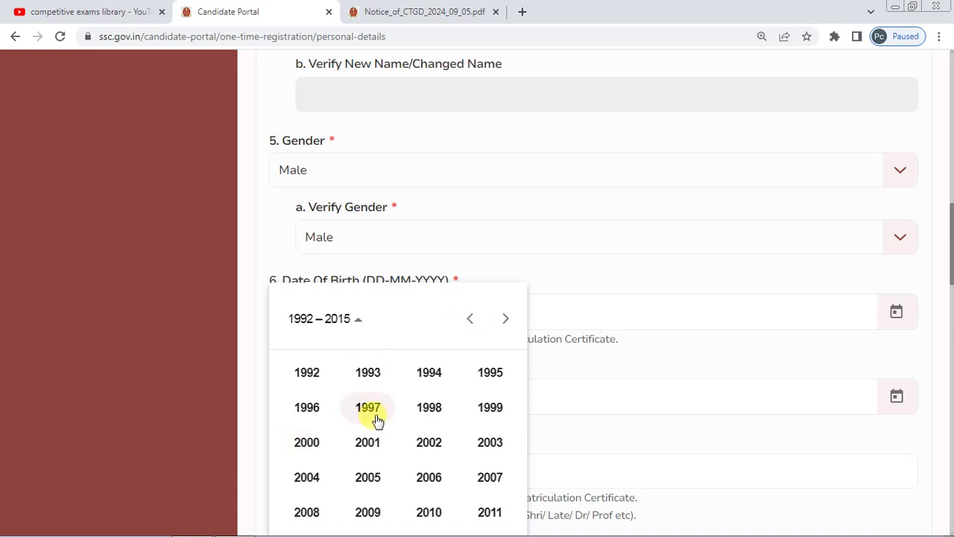
{"action": "left_click", "coordinate": [432, 411]}
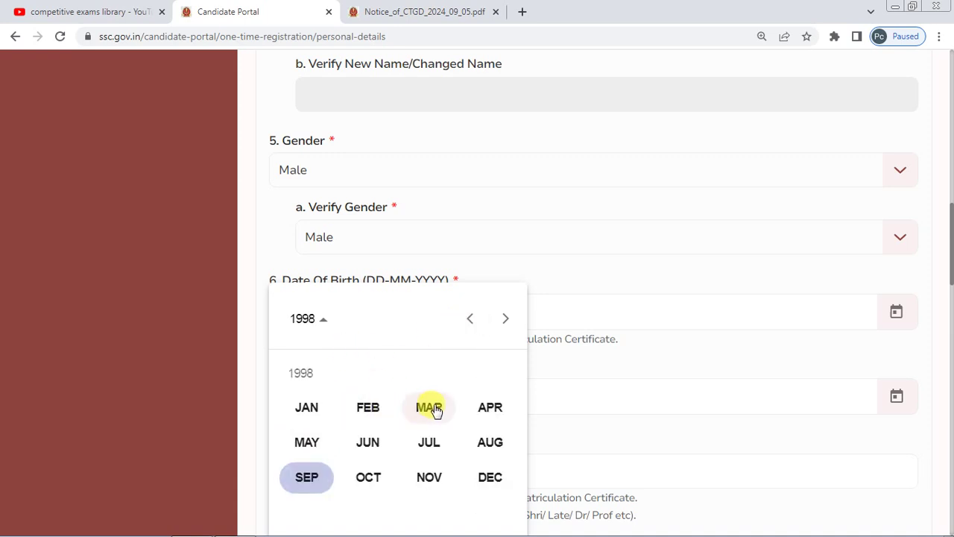
{"action": "left_click", "coordinate": [431, 408]}
{"action": "left_click", "coordinate": [399, 432]}
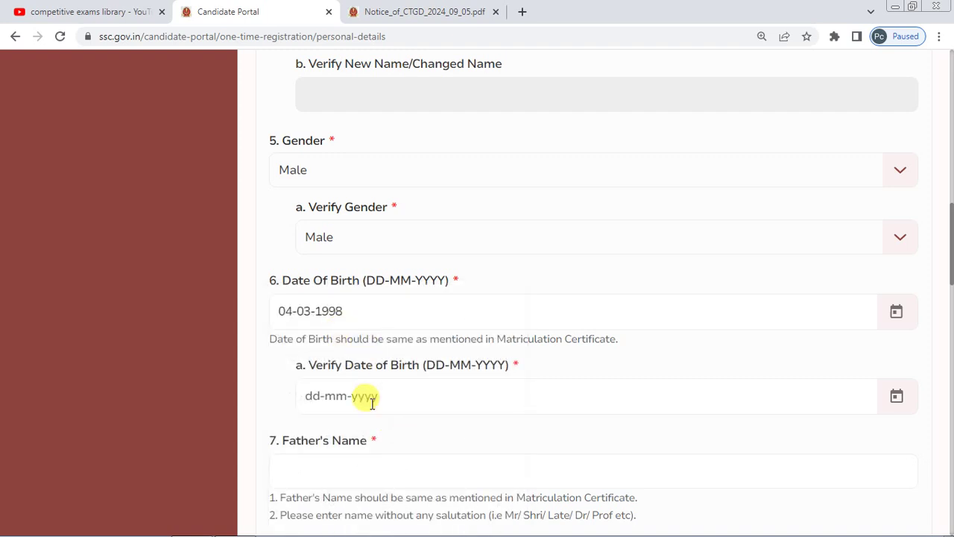
- Paste 01-04-2001 into Verify Date of Birth, producing a 'not matching' error
{"action": "scroll", "coordinate": [514, 316], "scroll_direction": "down", "scroll_amount": 1}
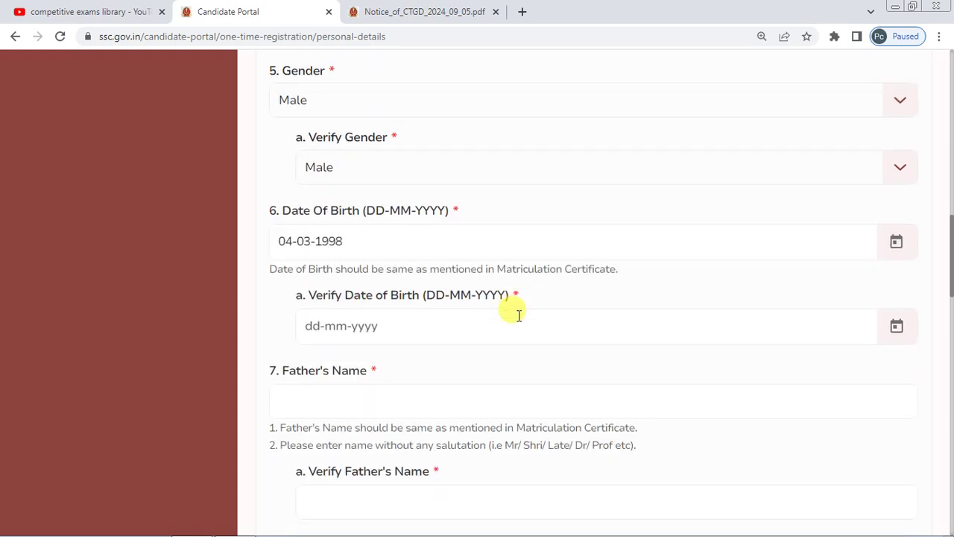
{"action": "left_click", "coordinate": [351, 325]}
{"action": "type", "text": "01-04-2001"}
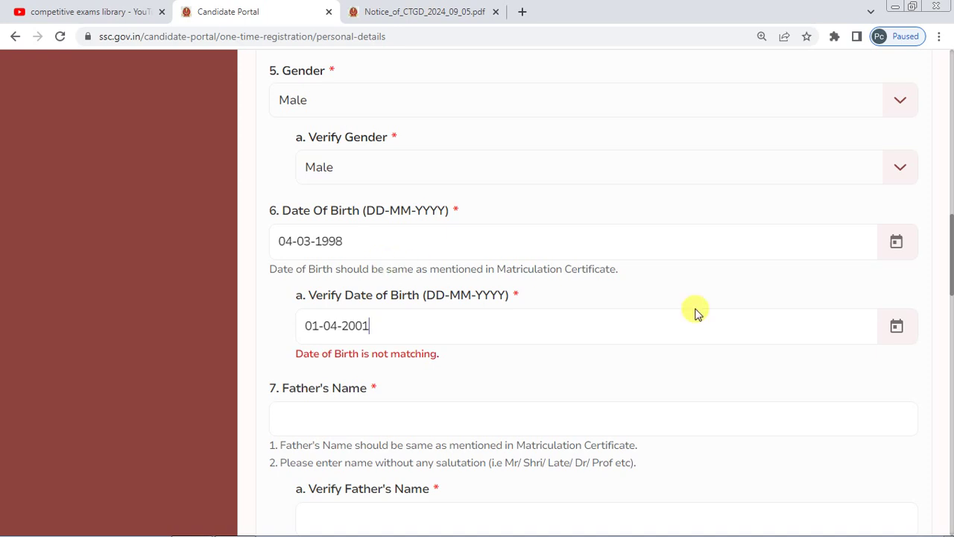
{"action": "scroll", "coordinate": [357, 279], "scroll_direction": "down", "scroll_amount": 1}
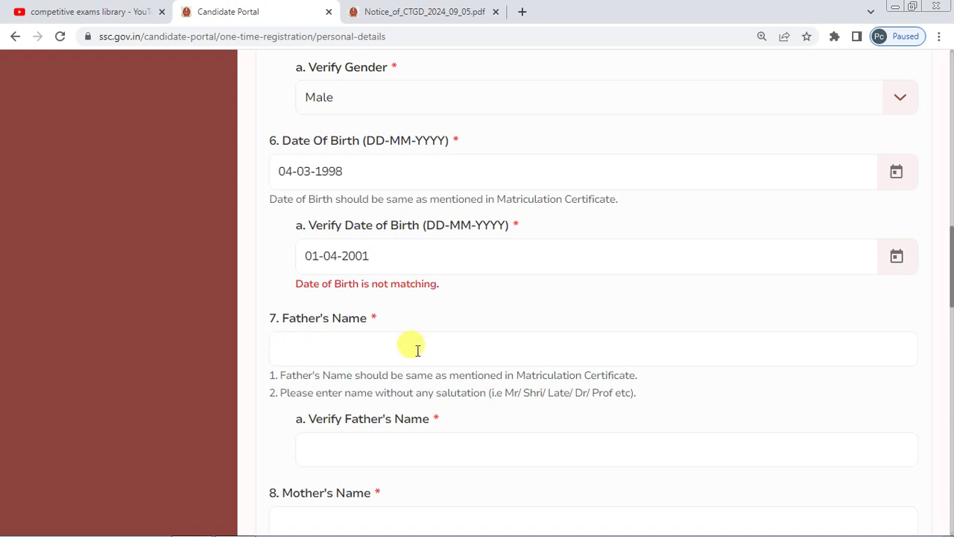
{"action": "scroll", "coordinate": [400, 279], "scroll_direction": "down", "scroll_amount": 1}
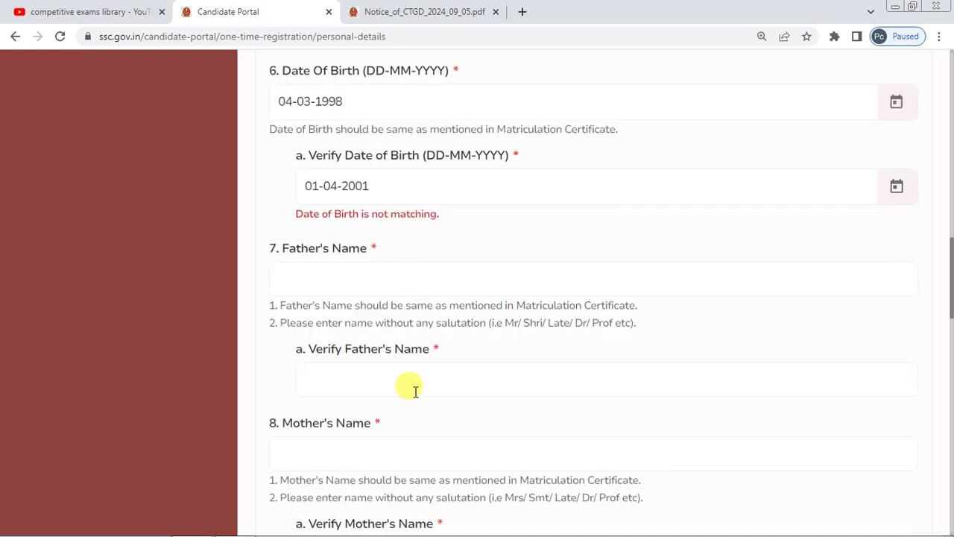
{"action": "scroll", "coordinate": [366, 264], "scroll_direction": "down", "scroll_amount": 2}
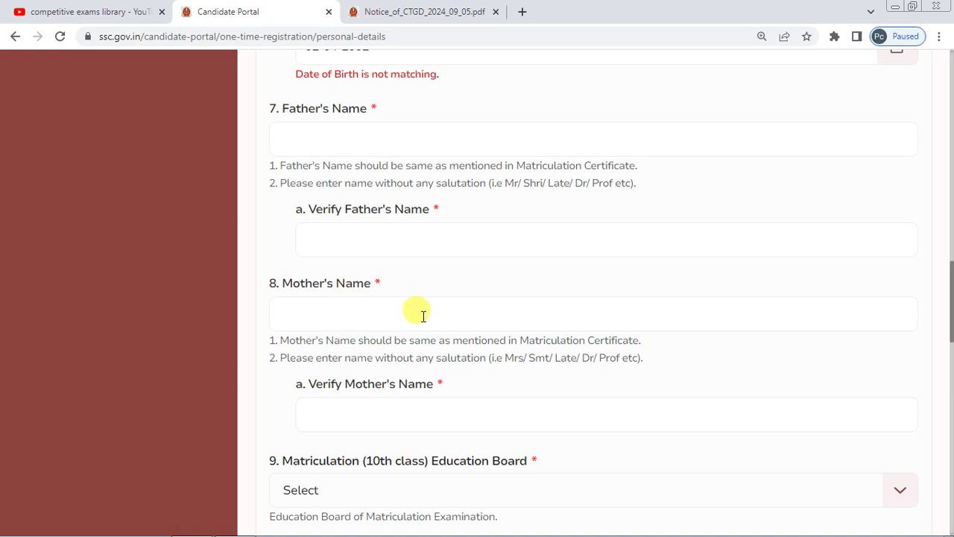
- Choose Board of Secondary Education Andhra Pradesh for Matriculation, leaving the Verify board unselected
{"action": "scroll", "coordinate": [362, 293], "scroll_direction": "down", "scroll_amount": 1}
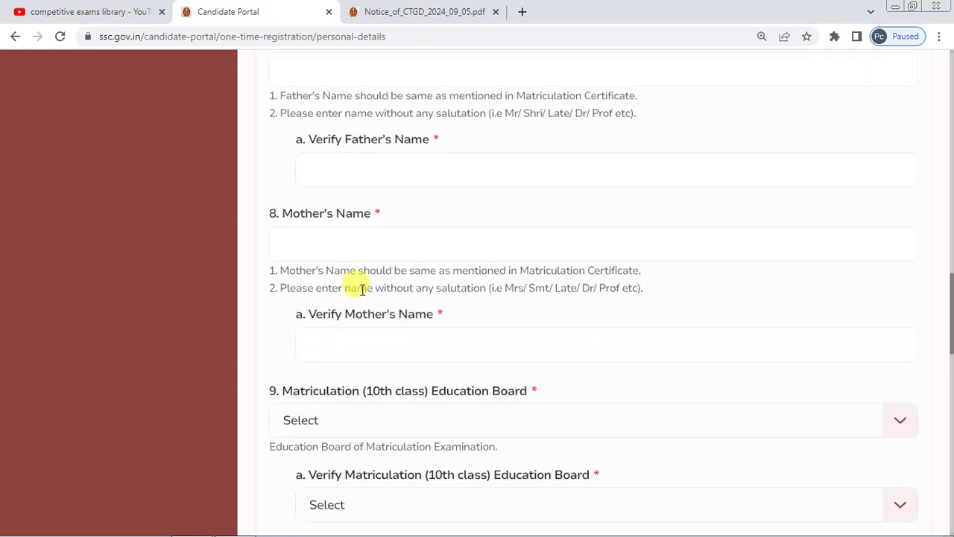
{"action": "scroll", "coordinate": [361, 290], "scroll_direction": "down", "scroll_amount": 3}
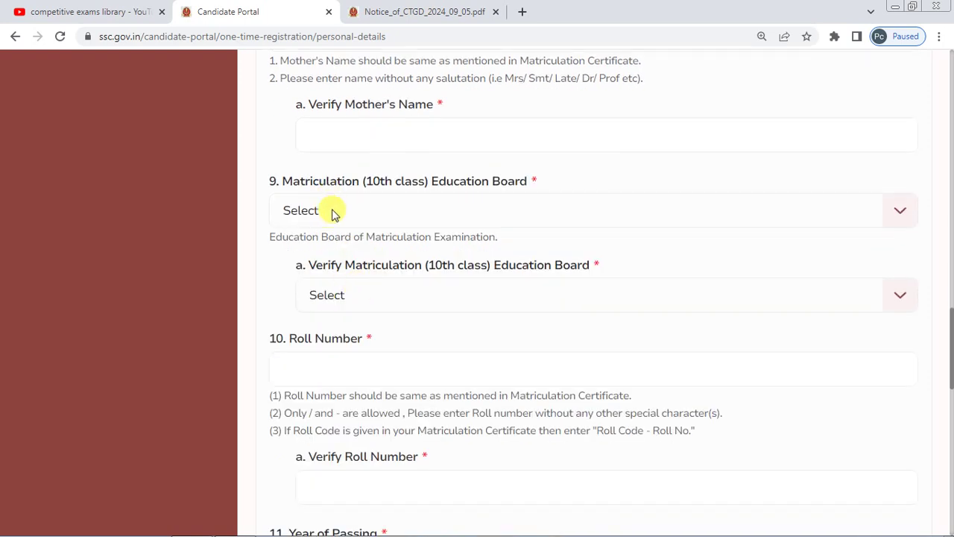
{"action": "left_click", "coordinate": [333, 213]}
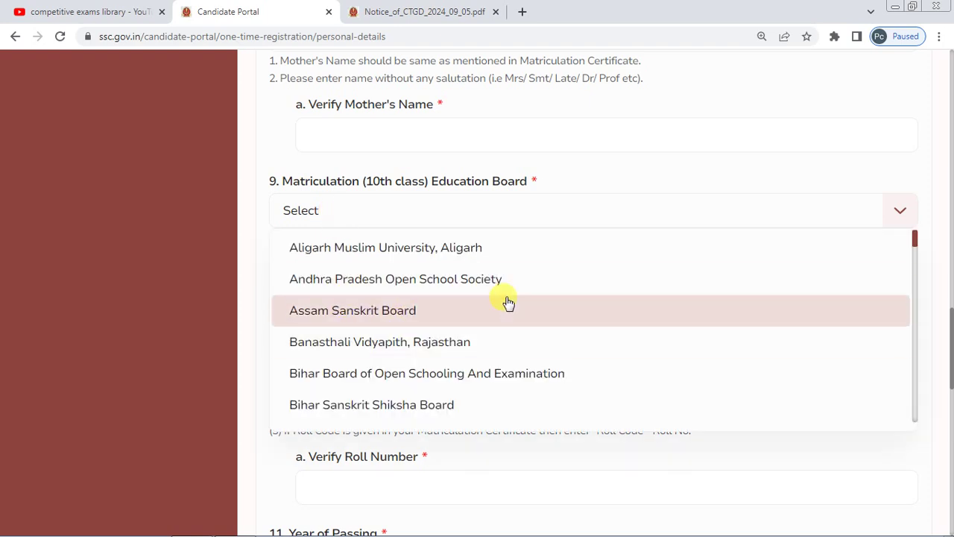
{"action": "scroll", "coordinate": [507, 301], "scroll_direction": "down", "scroll_amount": 5}
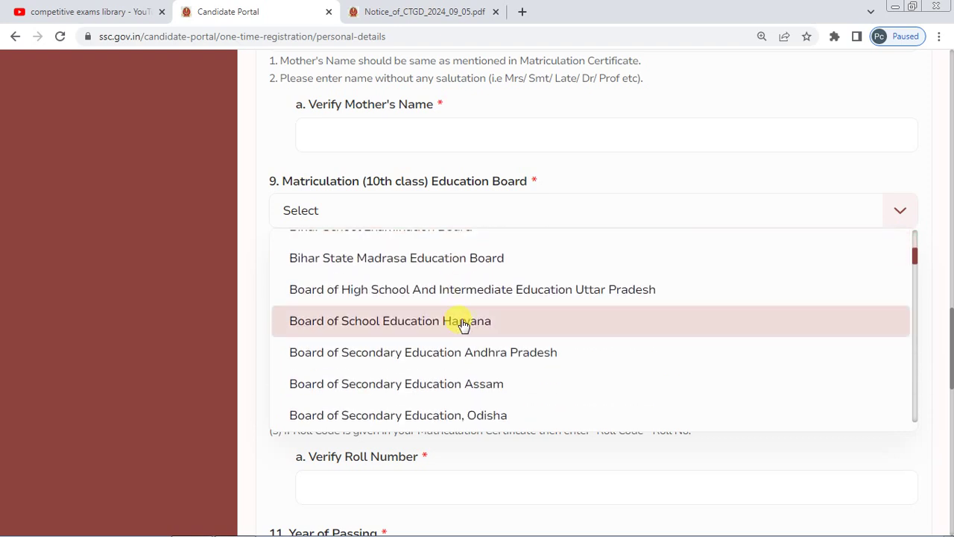
{"action": "scroll", "coordinate": [375, 290], "scroll_direction": "down", "scroll_amount": 2}
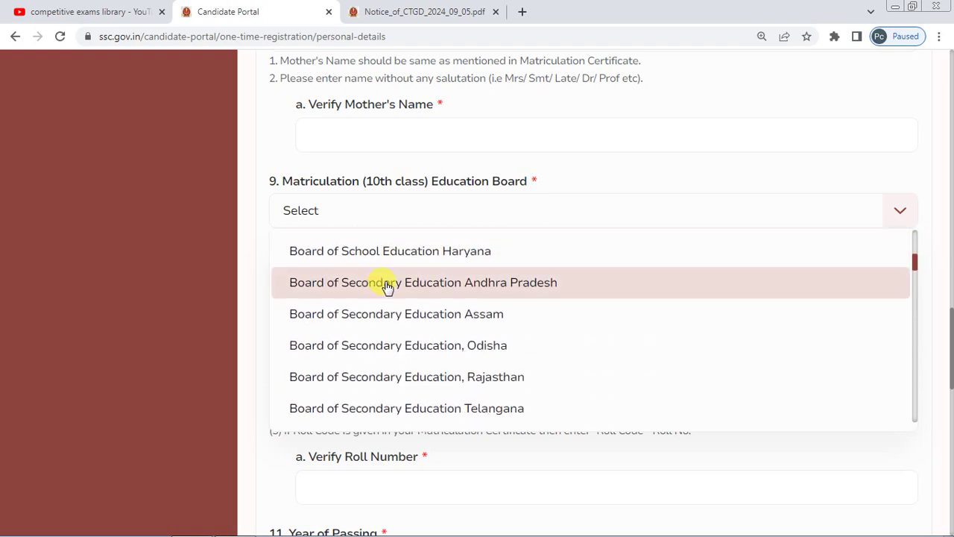
{"action": "left_click", "coordinate": [477, 295]}
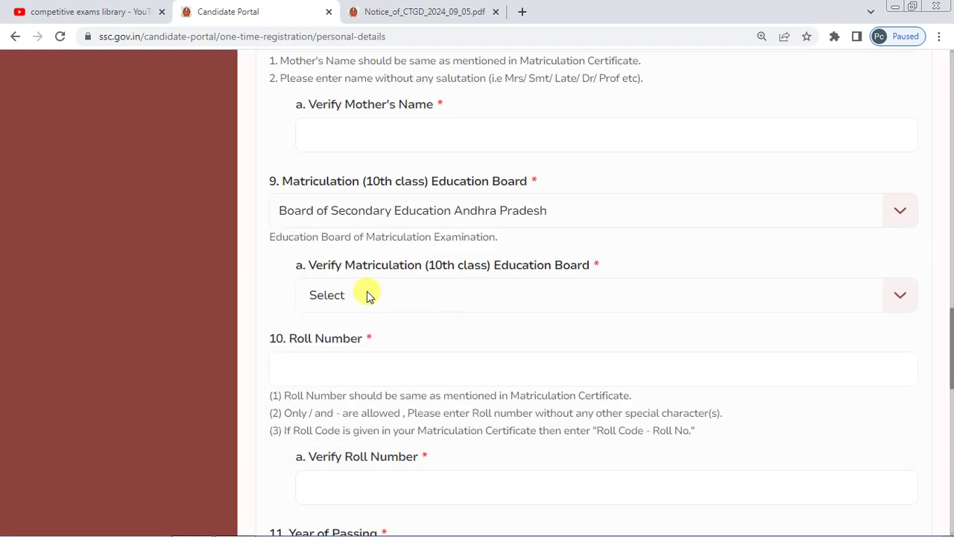
{"action": "left_click", "coordinate": [409, 301]}
{"action": "left_click", "coordinate": [273, 300]}
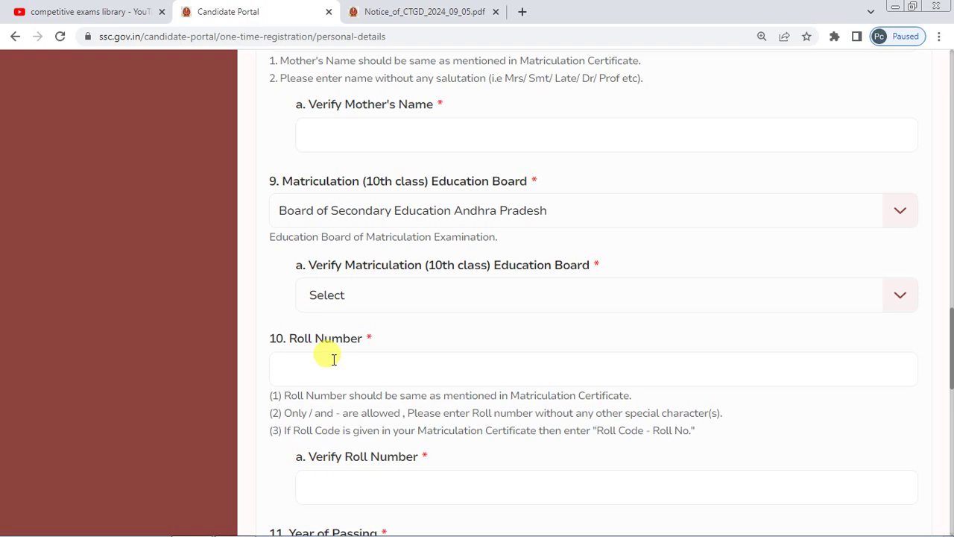
{"action": "scroll", "coordinate": [405, 291], "scroll_direction": "down", "scroll_amount": 1}
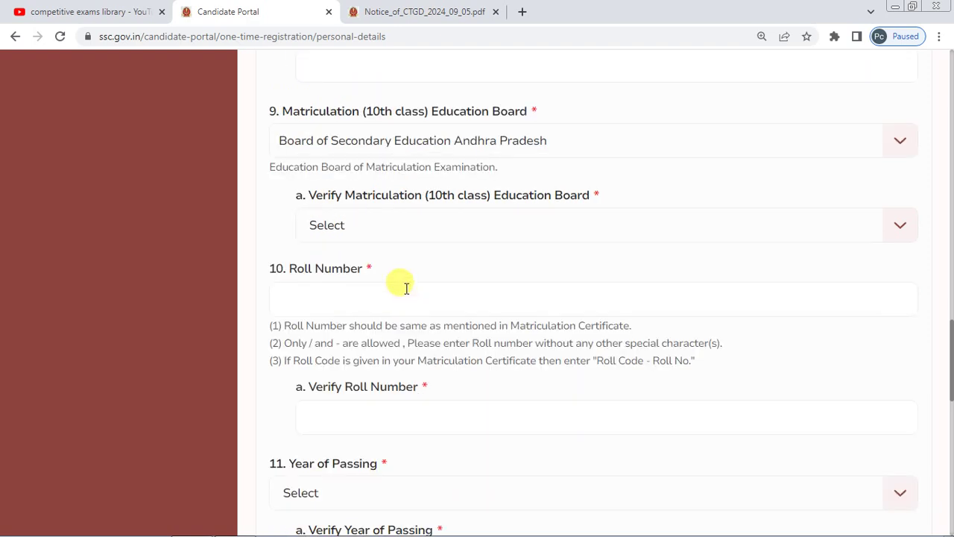
{"action": "scroll", "coordinate": [406, 289], "scroll_direction": "down", "scroll_amount": 1}
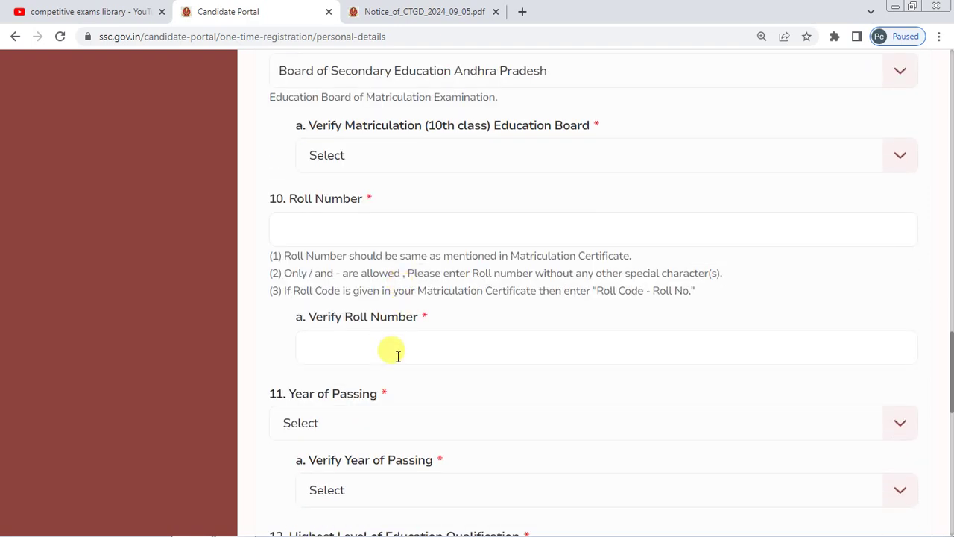
{"action": "scroll", "coordinate": [395, 352], "scroll_direction": "down", "scroll_amount": 2}
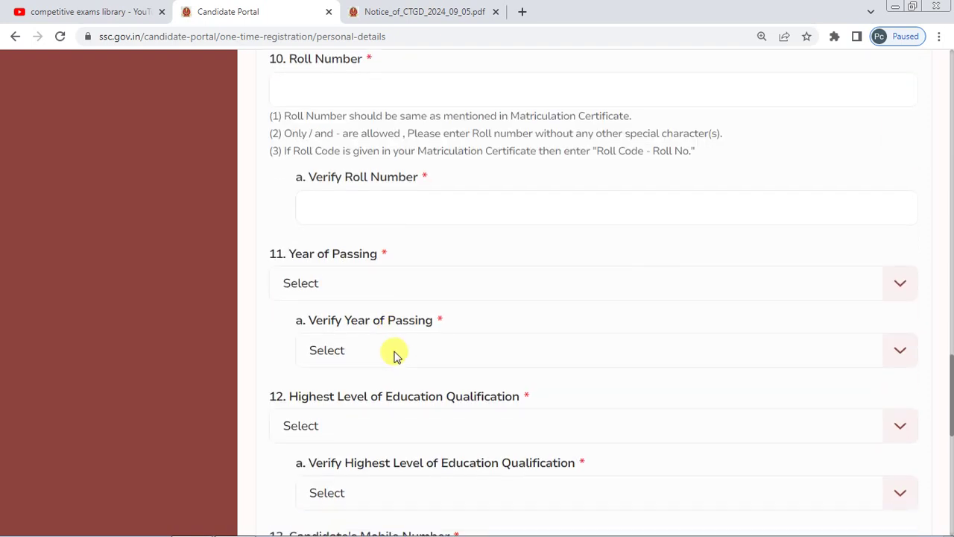
- Set Year of Passing and its verification field to 2010
{"action": "left_click", "coordinate": [376, 283]}
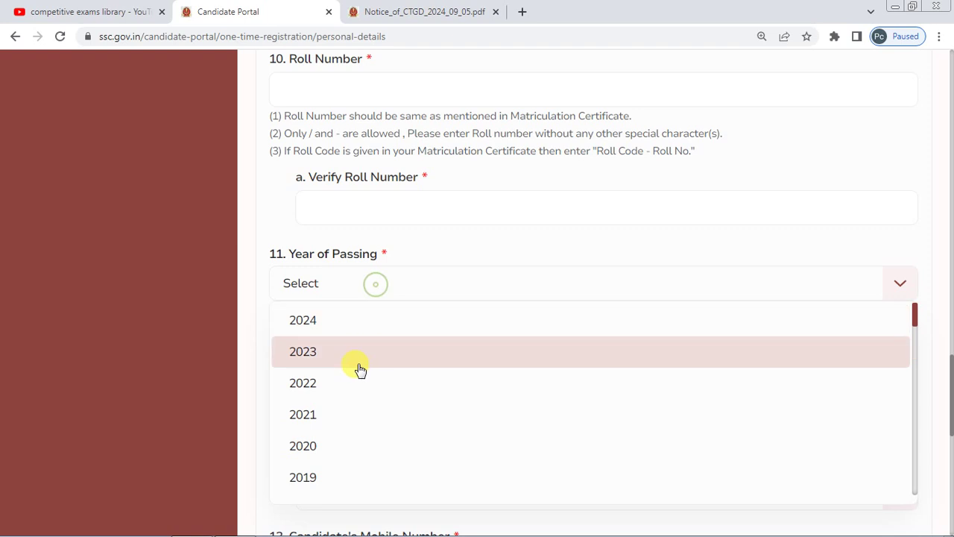
{"action": "scroll", "coordinate": [331, 411], "scroll_direction": "down", "scroll_amount": 2}
{"action": "scroll", "coordinate": [324, 453], "scroll_direction": "down", "scroll_amount": 3}
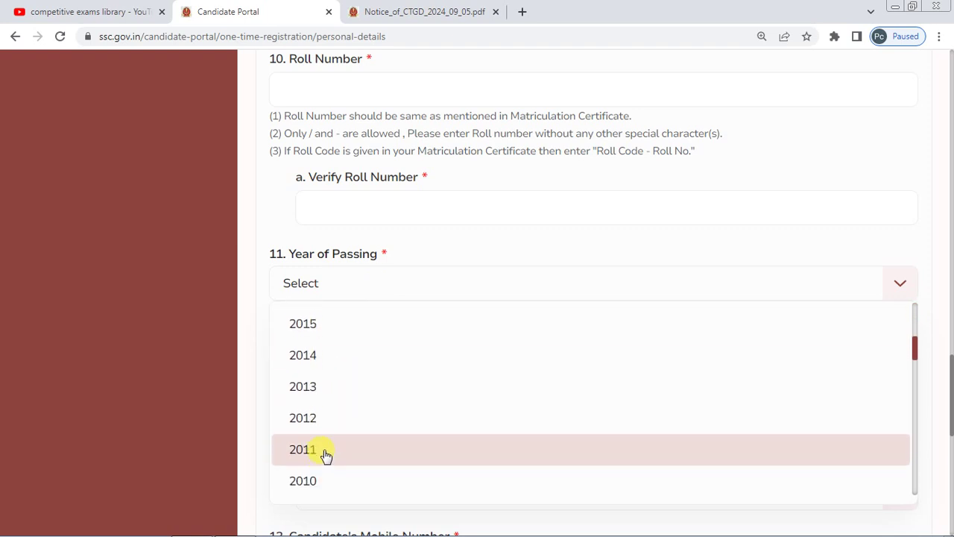
{"action": "left_click", "coordinate": [324, 425]}
{"action": "left_click", "coordinate": [331, 348]}
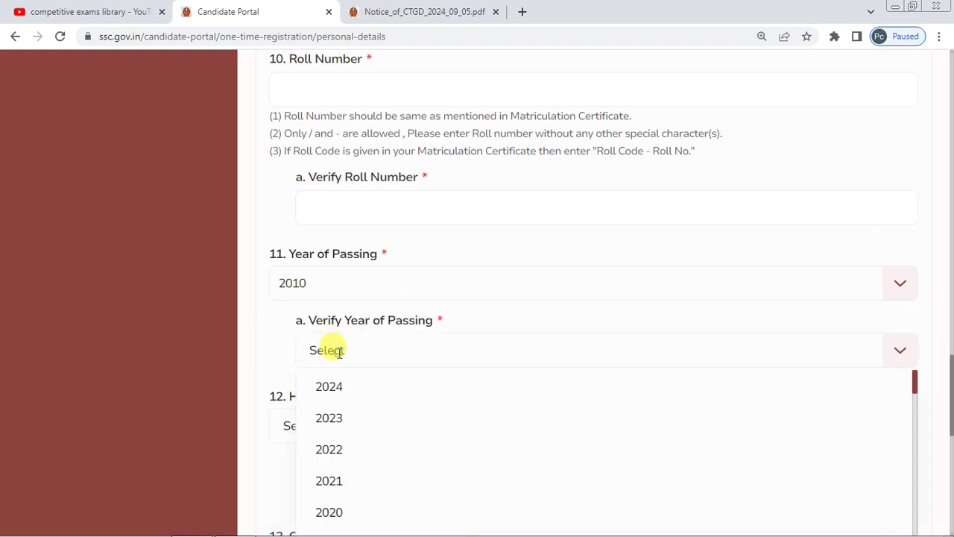
{"action": "scroll", "coordinate": [343, 447], "scroll_direction": "down", "scroll_amount": 2}
{"action": "scroll", "coordinate": [341, 447], "scroll_direction": "down", "scroll_amount": 4}
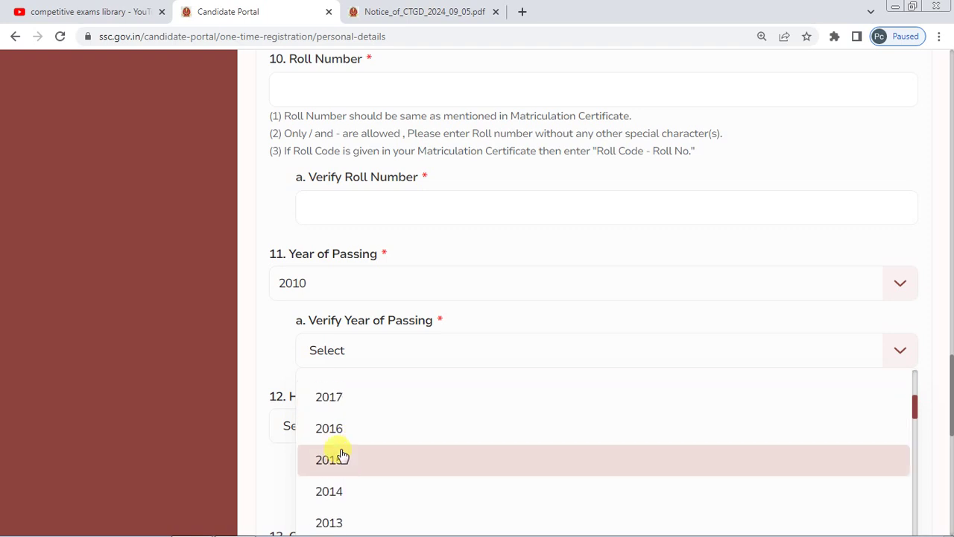
{"action": "scroll", "coordinate": [342, 456], "scroll_direction": "down", "scroll_amount": 1}
{"action": "left_click", "coordinate": [342, 454]}
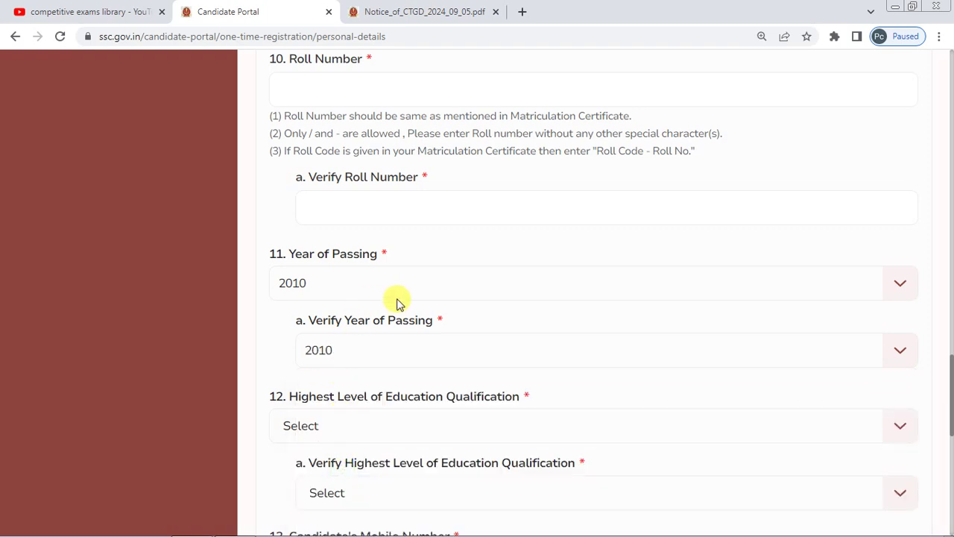
{"action": "scroll", "coordinate": [395, 302], "scroll_direction": "down", "scroll_amount": 2}
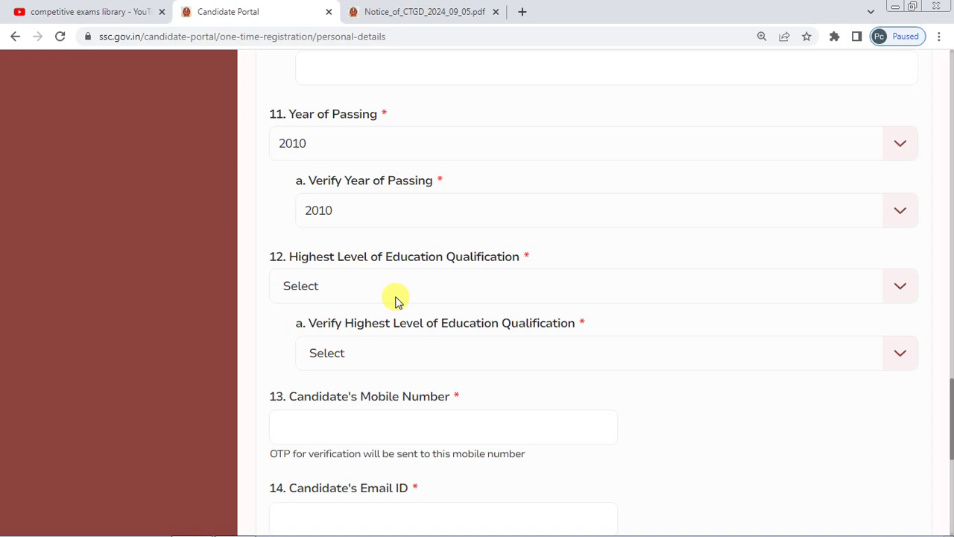
- Set Highest Education Qualification and its verification field to Post Graduation
{"action": "left_click", "coordinate": [395, 299]}
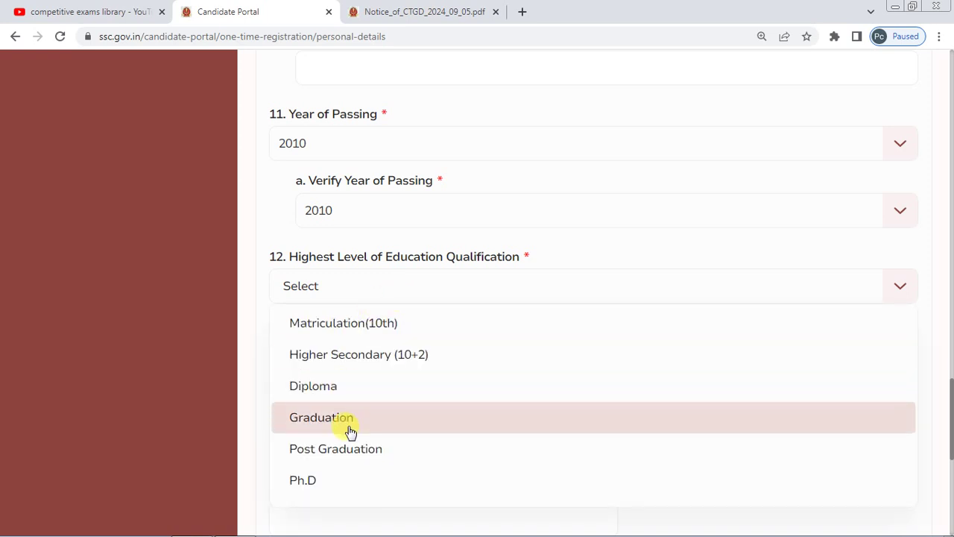
{"action": "left_click", "coordinate": [341, 449]}
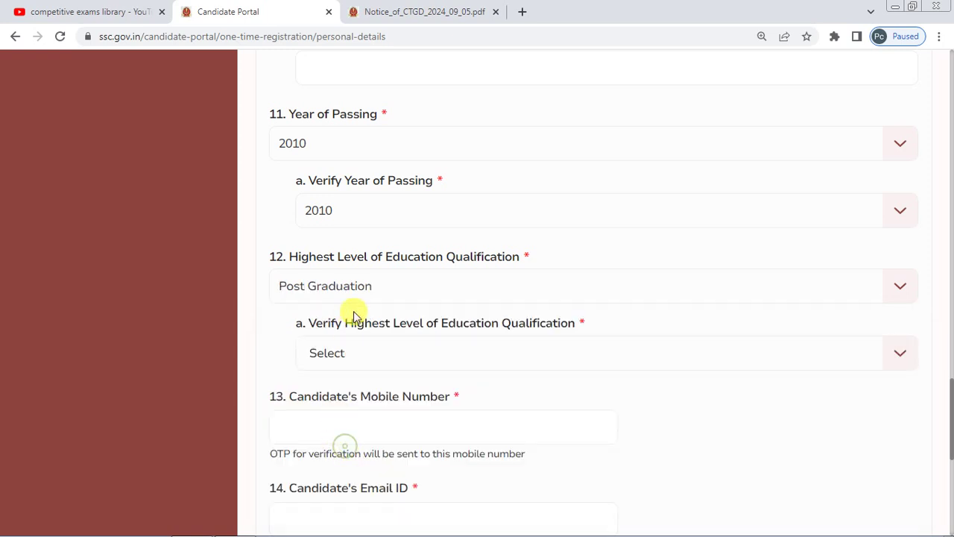
{"action": "left_click", "coordinate": [371, 358]}
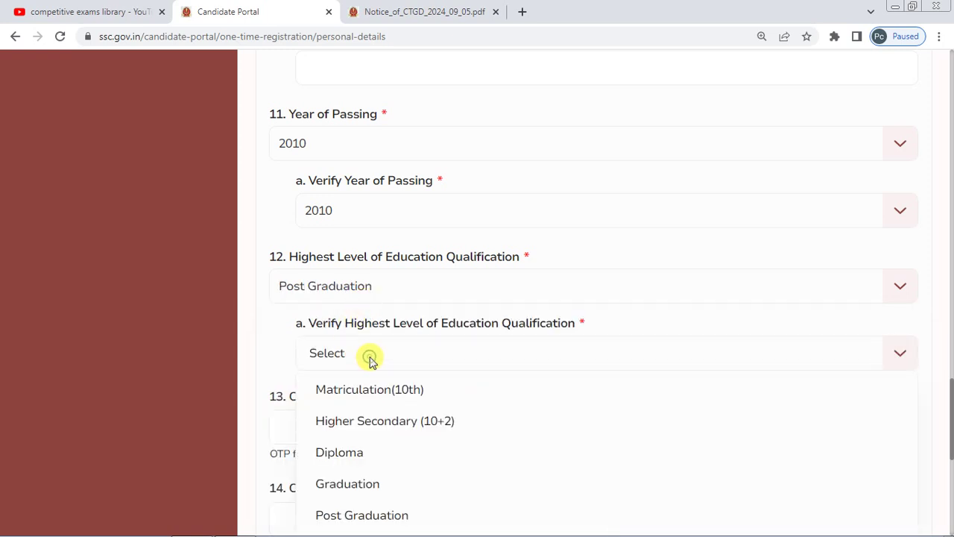
{"action": "left_click", "coordinate": [365, 514]}
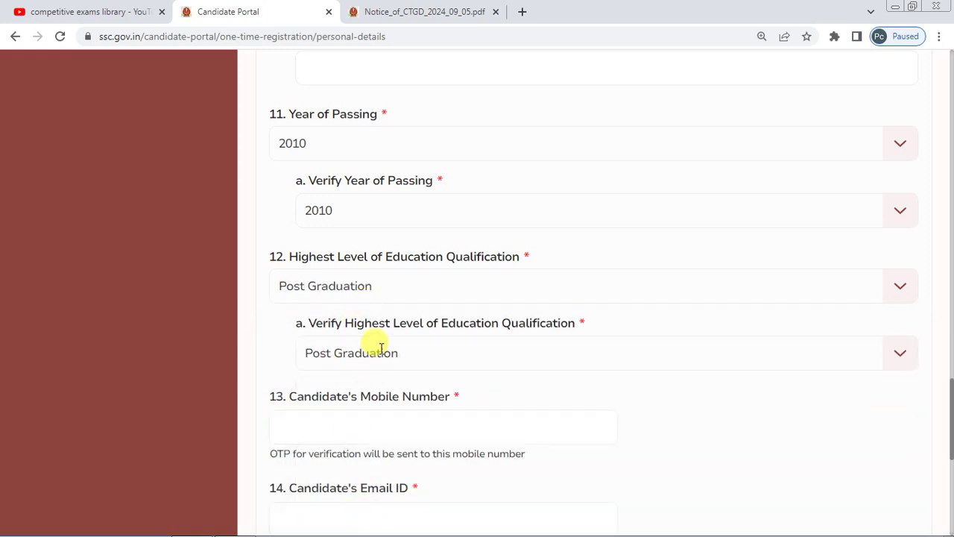
{"action": "scroll", "coordinate": [380, 348], "scroll_direction": "down", "scroll_amount": 1}
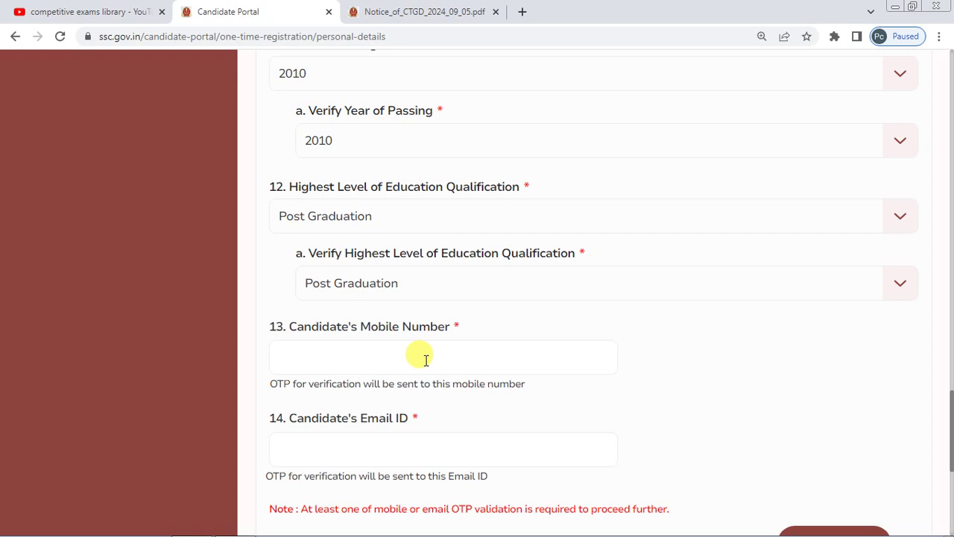
{"action": "scroll", "coordinate": [336, 331], "scroll_direction": "down", "scroll_amount": 1}
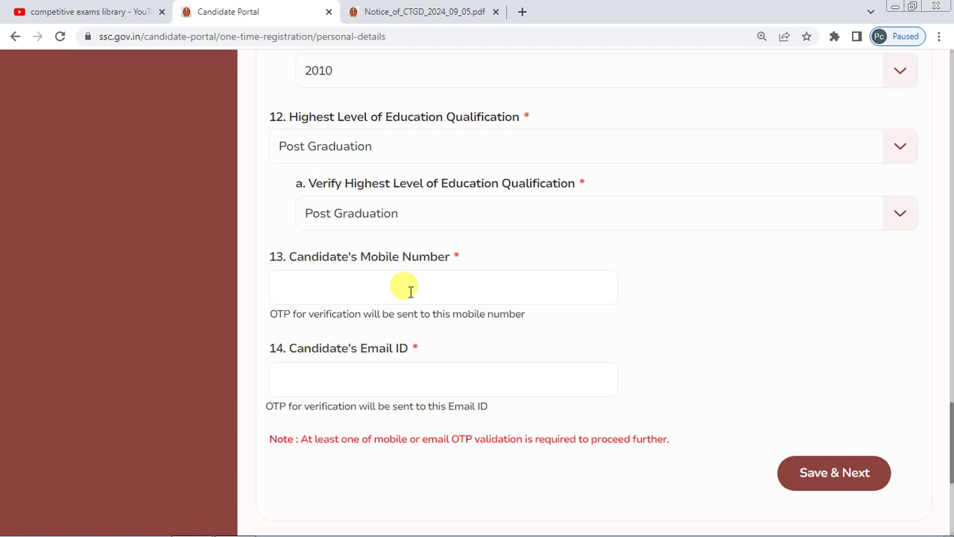
{"action": "scroll", "coordinate": [433, 345], "scroll_direction": "down", "scroll_amount": 2}
{"action": "scroll", "coordinate": [428, 340], "scroll_direction": "up", "scroll_amount": 15}
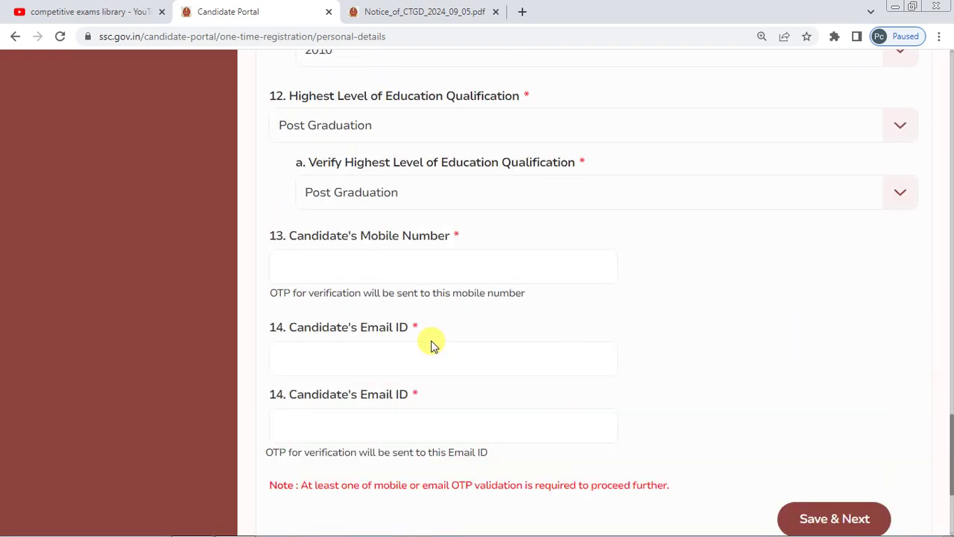
{"action": "scroll", "coordinate": [430, 335], "scroll_direction": "up", "scroll_amount": 10}
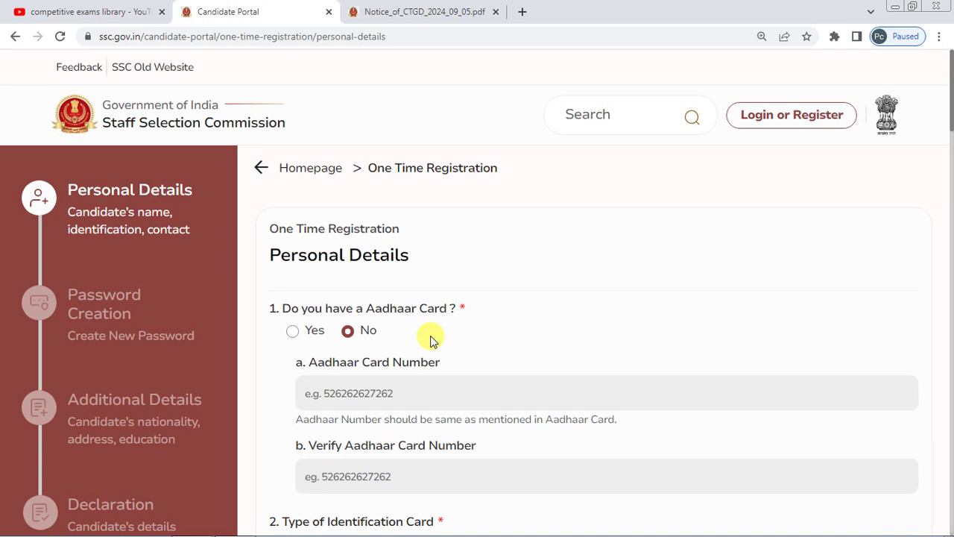
{"action": "scroll", "coordinate": [430, 340], "scroll_direction": "down", "scroll_amount": 20}
{"action": "scroll", "coordinate": [430, 339], "scroll_direction": "down", "scroll_amount": 8}
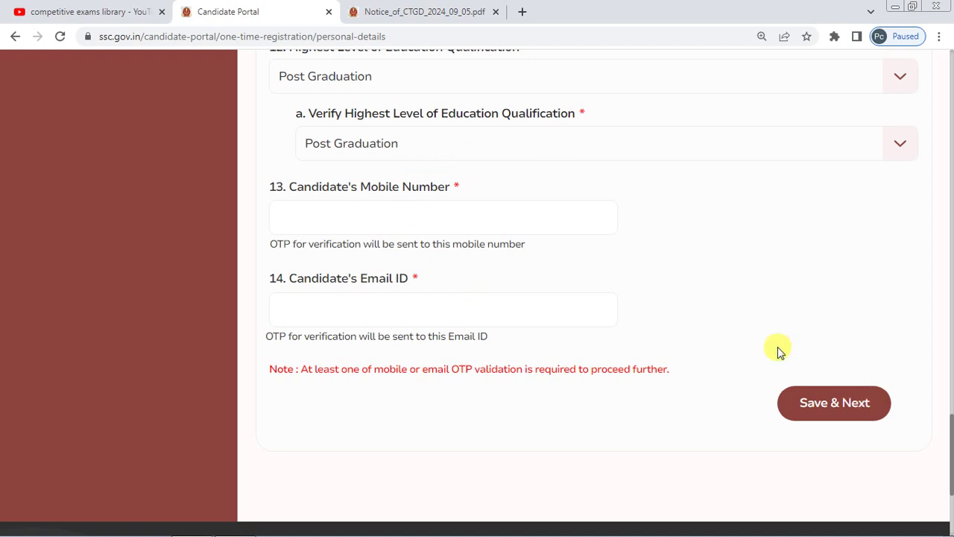
- Switch to Notice_of_CTGD_2024_09_05.pdf and scroll from page 35 to the first-login password page 37
{"action": "key", "text": "ctrl+Tab"}
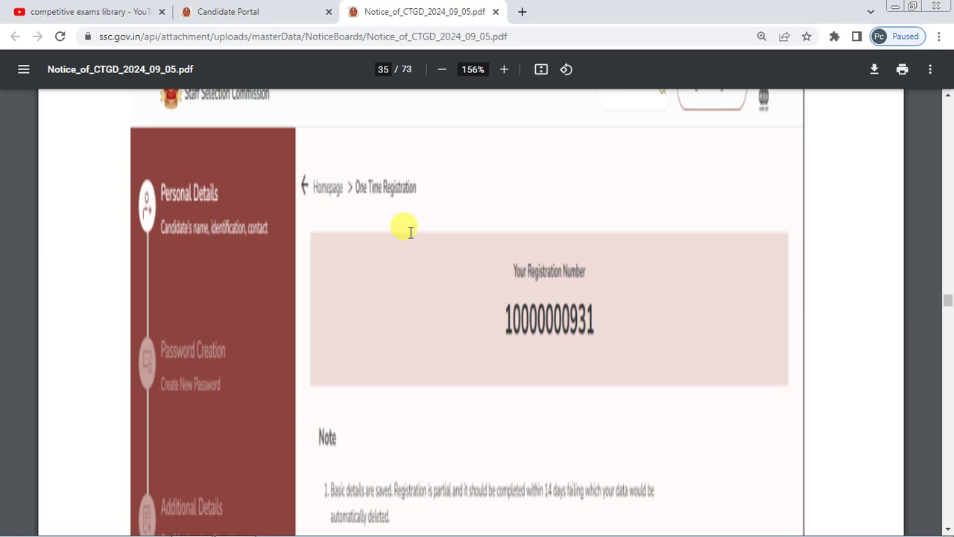
{"action": "scroll", "coordinate": [410, 232], "scroll_direction": "down", "scroll_amount": 1}
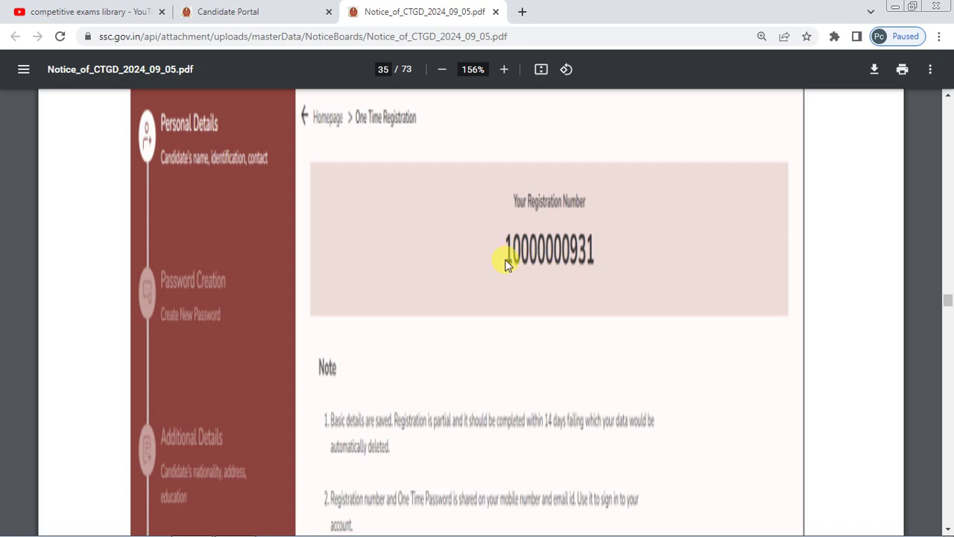
{"action": "scroll", "coordinate": [505, 265], "scroll_direction": "down", "scroll_amount": 3}
{"action": "scroll", "coordinate": [504, 265], "scroll_direction": "down", "scroll_amount": 9}
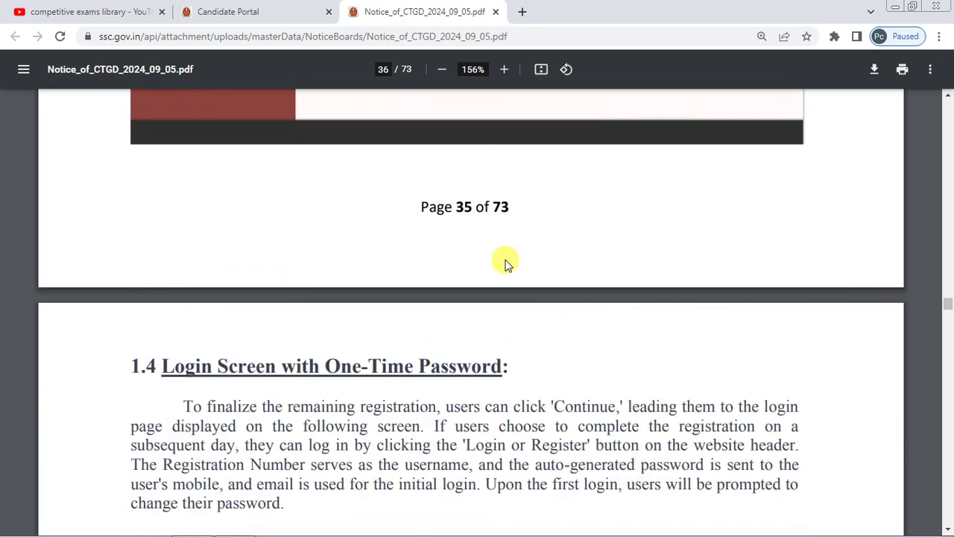
{"action": "scroll", "coordinate": [504, 265], "scroll_direction": "down", "scroll_amount": 4}
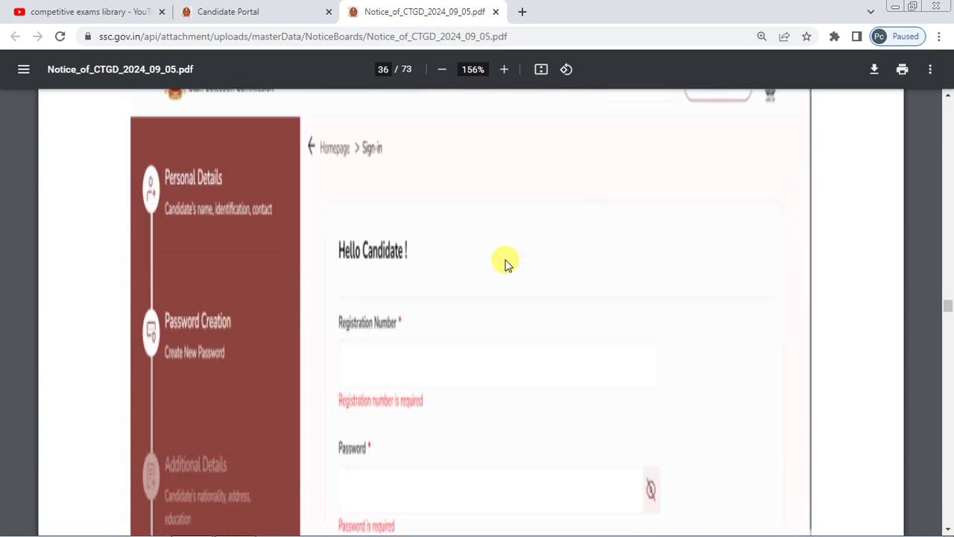
{"action": "scroll", "coordinate": [505, 264], "scroll_direction": "down", "scroll_amount": 1}
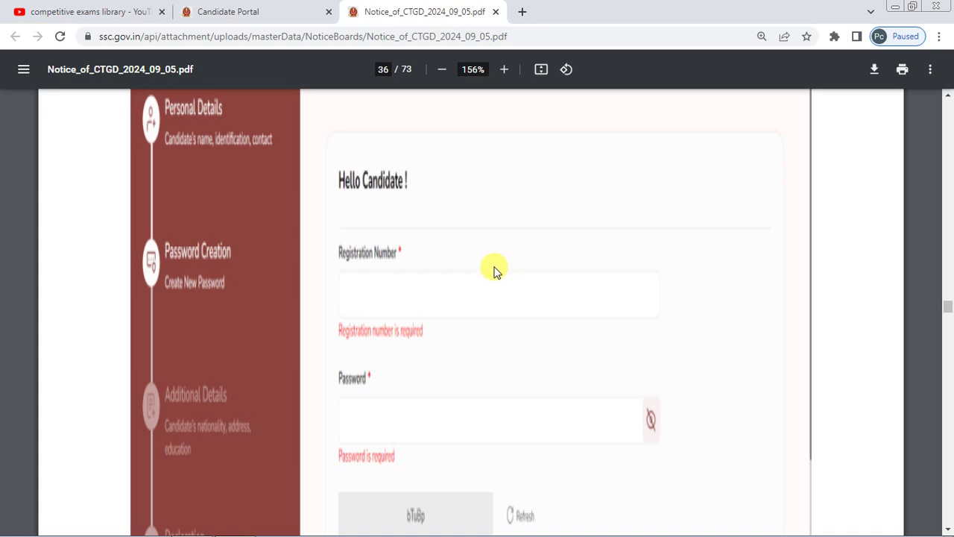
{"action": "scroll", "coordinate": [374, 270], "scroll_direction": "down", "scroll_amount": 1}
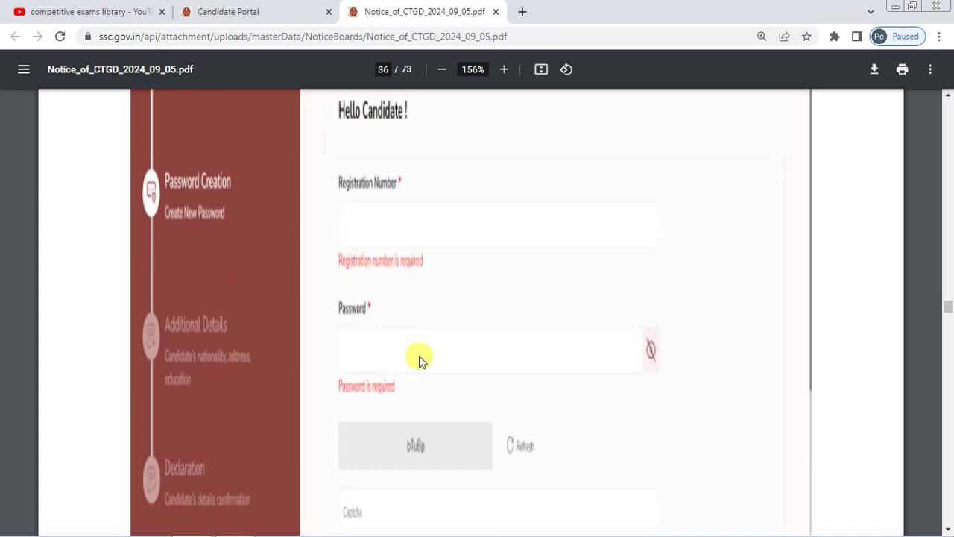
{"action": "scroll", "coordinate": [415, 356], "scroll_direction": "up", "scroll_amount": 3}
{"action": "scroll", "coordinate": [405, 315], "scroll_direction": "down", "scroll_amount": 4}
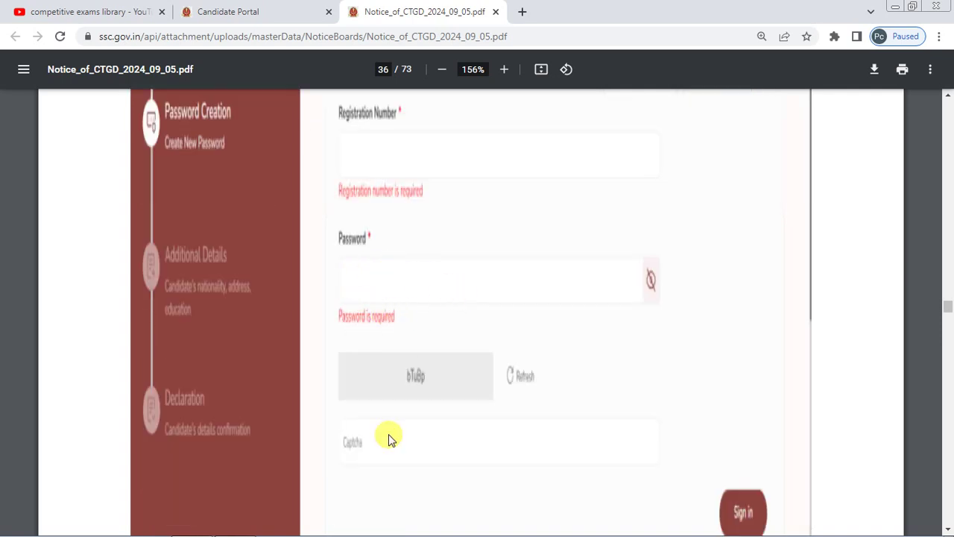
{"action": "scroll", "coordinate": [459, 442], "scroll_direction": "up", "scroll_amount": 3}
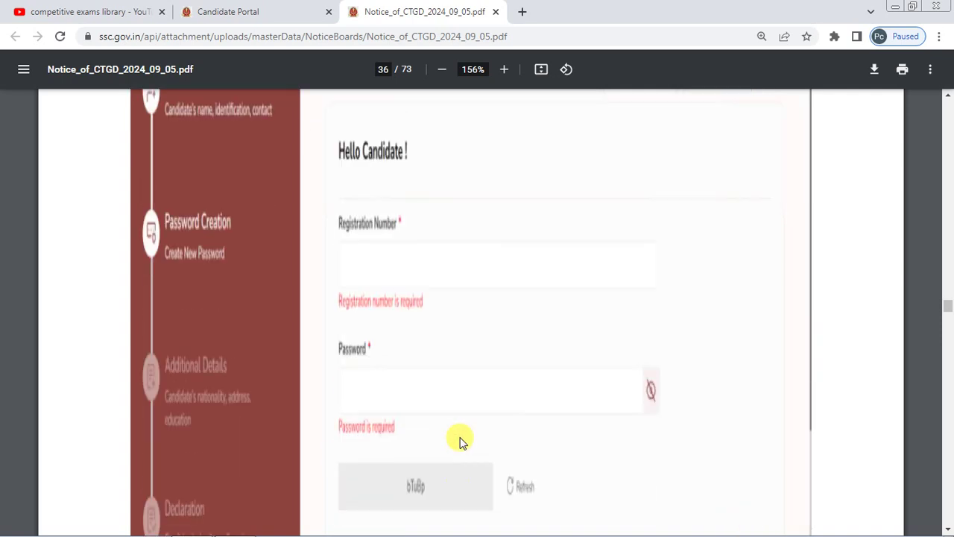
{"action": "scroll", "coordinate": [459, 441], "scroll_direction": "up", "scroll_amount": 1}
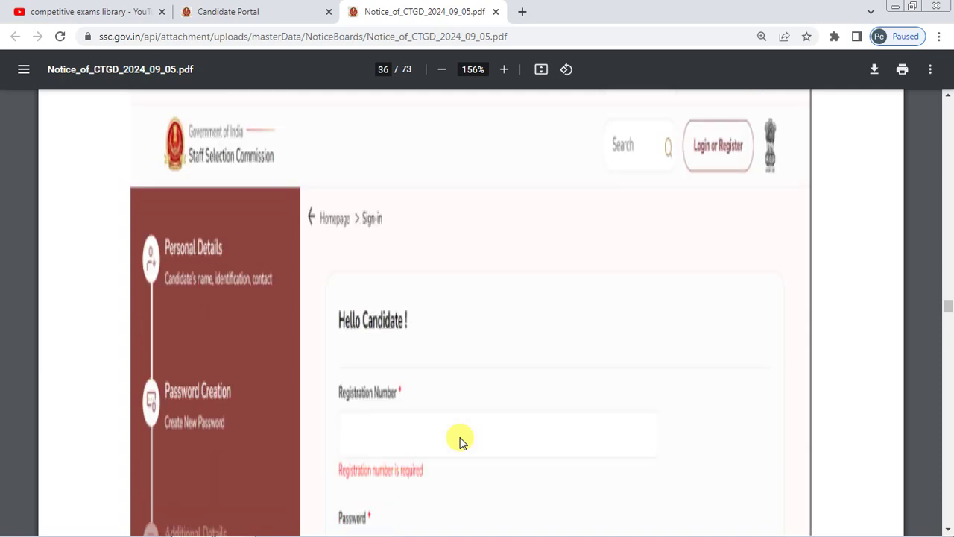
{"action": "scroll", "coordinate": [452, 347], "scroll_direction": "down", "scroll_amount": 6}
{"action": "scroll", "coordinate": [452, 347], "scroll_direction": "up", "scroll_amount": 1}
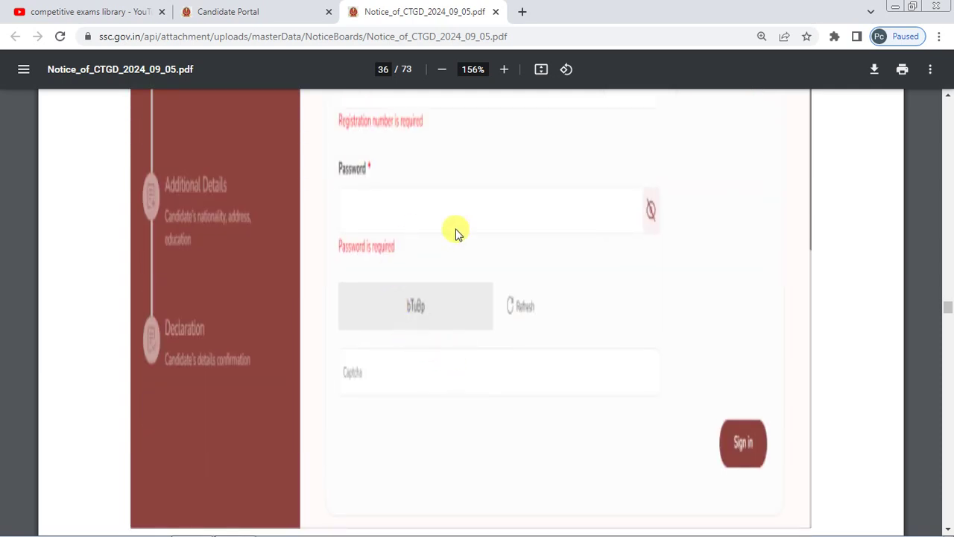
{"action": "scroll", "coordinate": [472, 256], "scroll_direction": "up", "scroll_amount": 2}
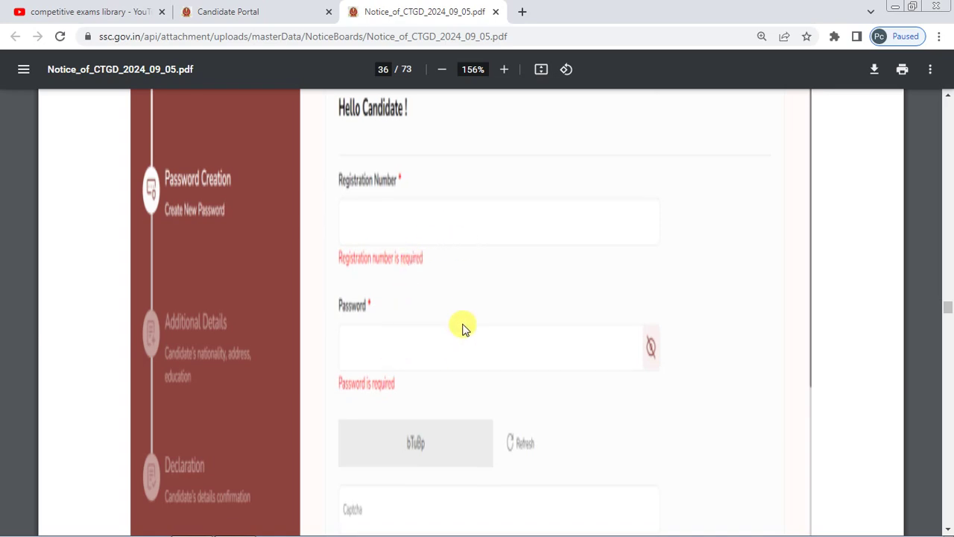
{"action": "scroll", "coordinate": [462, 328], "scroll_direction": "down", "scroll_amount": 8}
{"action": "scroll", "coordinate": [462, 327], "scroll_direction": "down", "scroll_amount": 2}
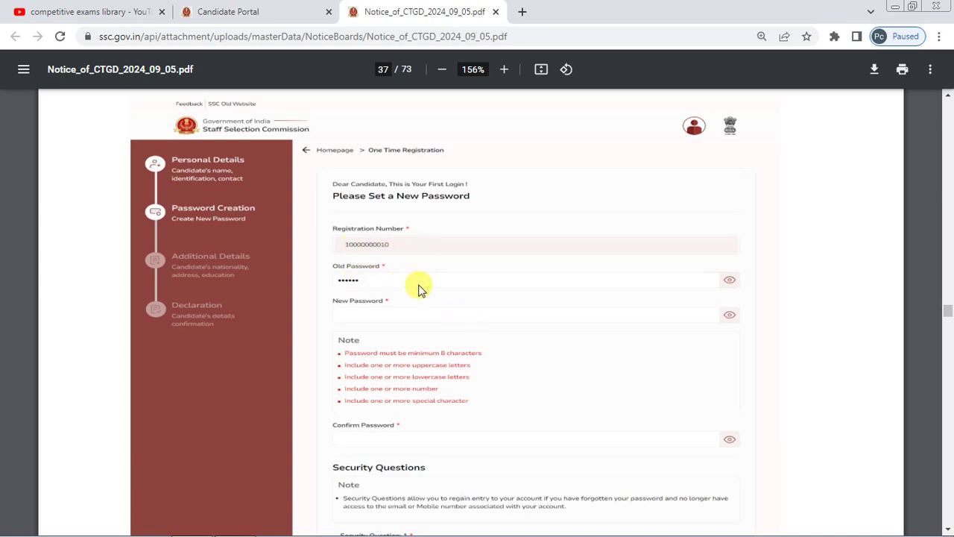
- Zoom the page 37 new-password screenshot from 156% to about 195%
{"action": "scroll", "coordinate": [417, 289], "scroll_direction": "up", "scroll_amount": 3}
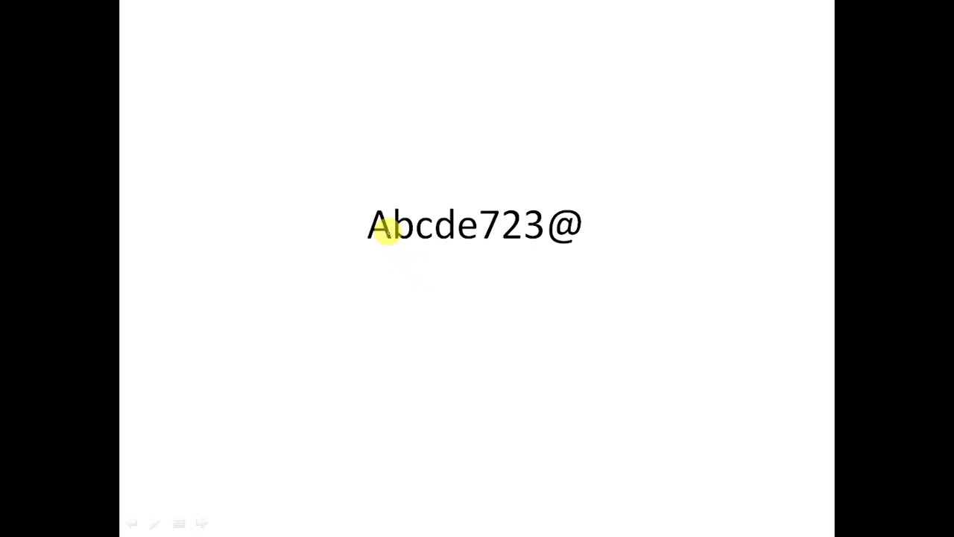
- Underline the sample password in red ink and tick its capital, digits and special character
{"action": "left_click_drag", "start_coordinate": [363, 245], "coordinate": [575, 251]}
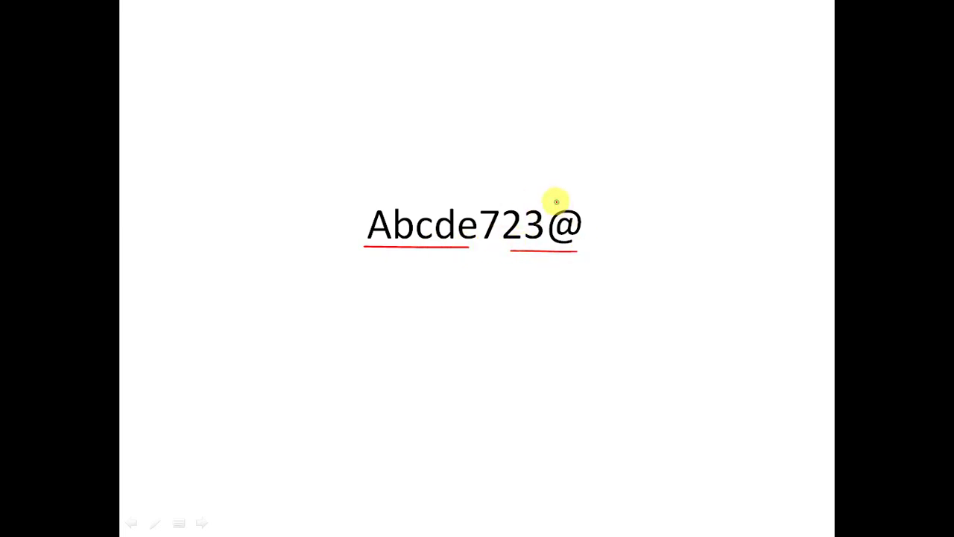
{"action": "left_click_drag", "start_coordinate": [556, 201], "coordinate": [606, 169]}
{"action": "left_click_drag", "start_coordinate": [673, 192], "coordinate": [674, 218]}
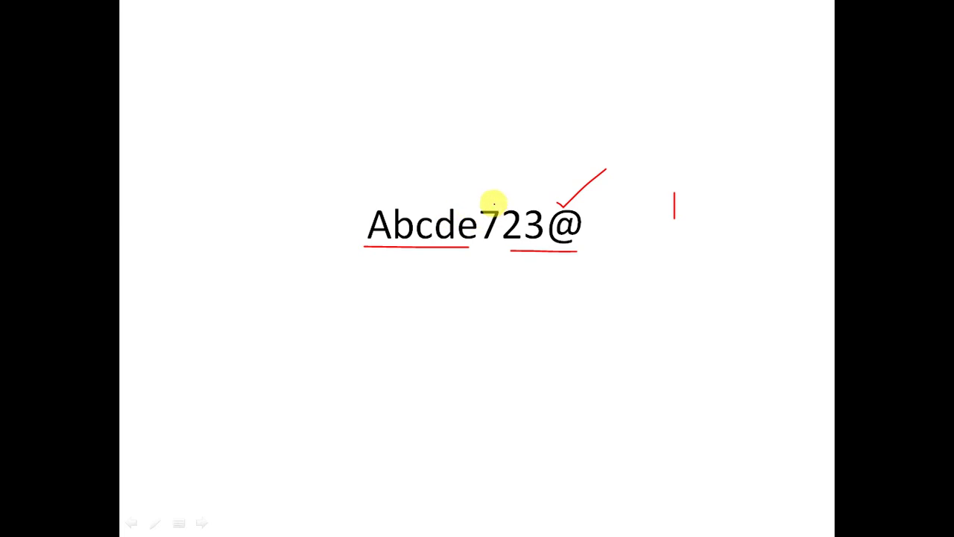
{"action": "left_click_drag", "start_coordinate": [490, 202], "coordinate": [539, 167]}
{"action": "left_click_drag", "start_coordinate": [684, 237], "coordinate": [684, 263]}
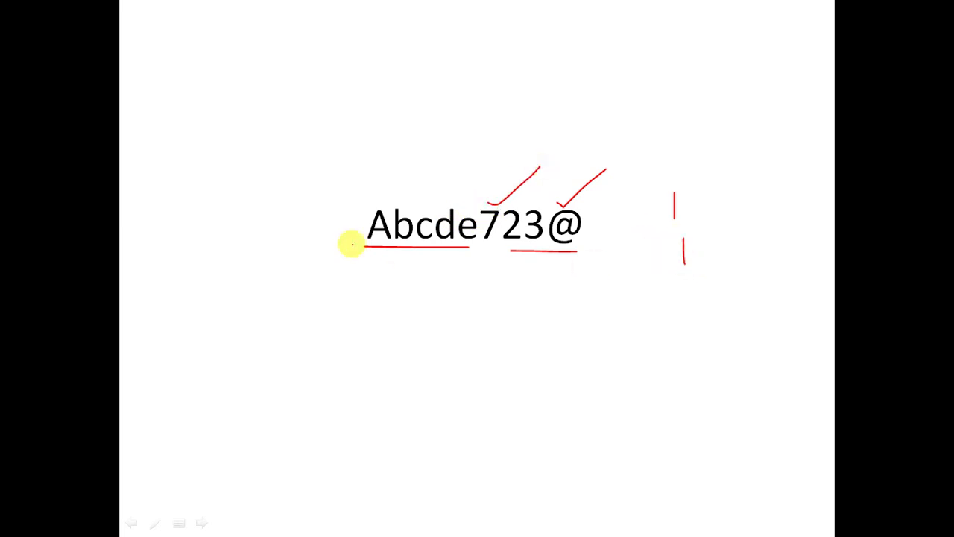
{"action": "left_click_drag", "start_coordinate": [368, 200], "coordinate": [400, 188]}
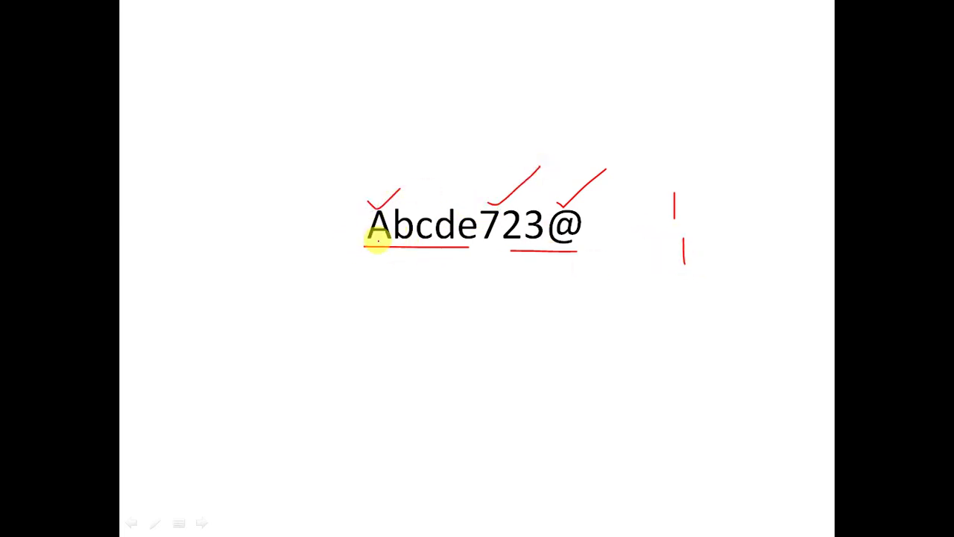
{"action": "left_click_drag", "start_coordinate": [688, 286], "coordinate": [690, 309]}
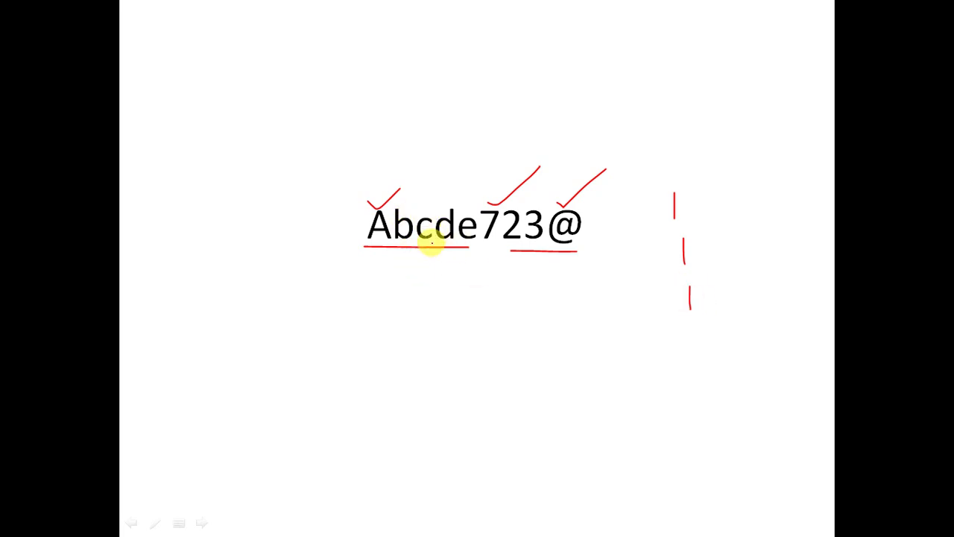
{"action": "left_click_drag", "start_coordinate": [696, 325], "coordinate": [698, 344]}
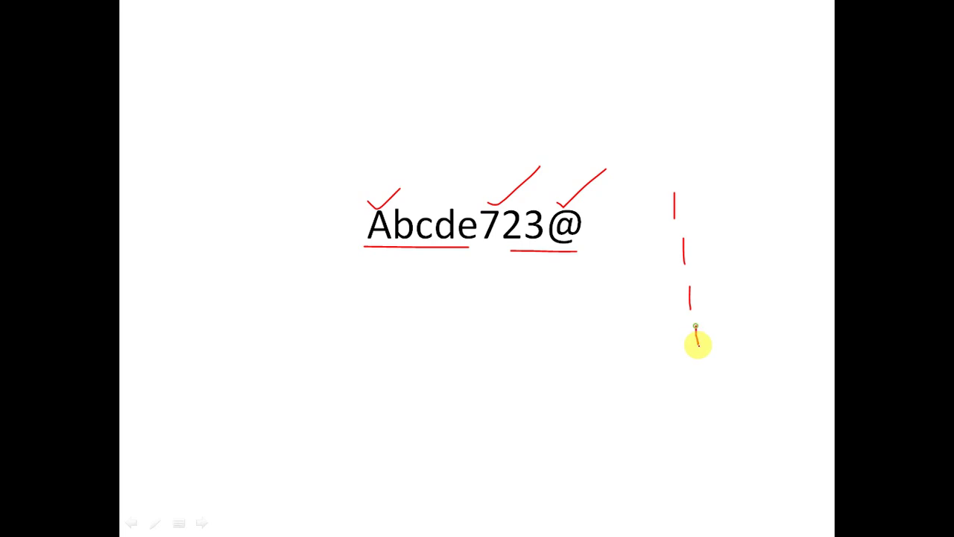
{"action": "mouse_move", "coordinate": [697, 196]}
{"action": "left_mouse_down"}
{"action": "mouse_move", "coordinate": [713, 207]}
{"action": "mouse_move", "coordinate": [741, 341]}
{"action": "mouse_move", "coordinate": [701, 385]}
{"action": "mouse_move", "coordinate": [708, 402]}
{"action": "left_mouse_up"}
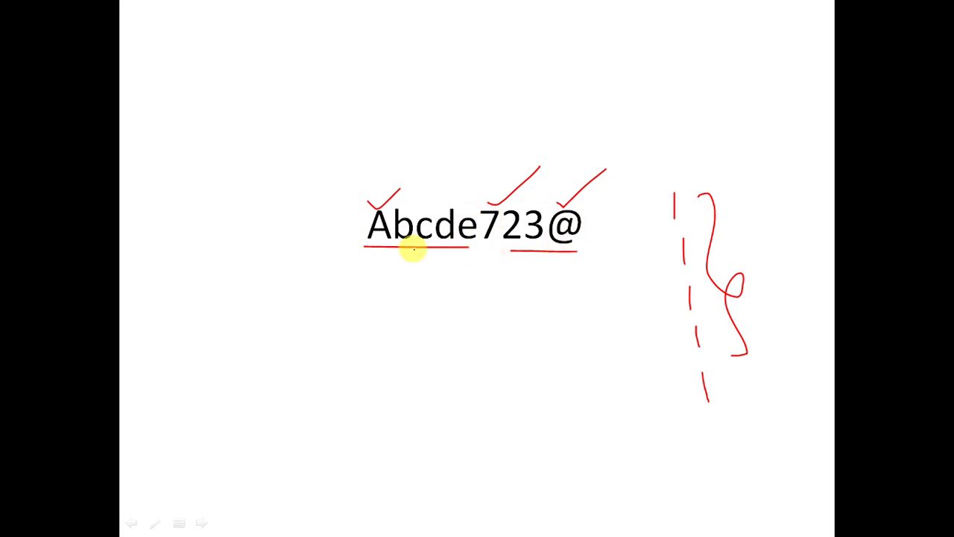
- Circle the capital, digits and symbol, write 8 below, then scroll to Security Questions
{"action": "mouse_move", "coordinate": [369, 187]}
{"action": "left_mouse_down"}
{"action": "mouse_move", "coordinate": [373, 260]}
{"action": "mouse_move", "coordinate": [380, 192]}
{"action": "mouse_move", "coordinate": [413, 215]}
{"action": "left_mouse_up"}
{"action": "mouse_move", "coordinate": [514, 195]}
{"action": "left_mouse_down"}
{"action": "mouse_move", "coordinate": [479, 241]}
{"action": "mouse_move", "coordinate": [510, 251]}
{"action": "left_mouse_up"}
{"action": "mouse_move", "coordinate": [564, 201]}
{"action": "left_mouse_down"}
{"action": "mouse_move", "coordinate": [570, 265]}
{"action": "mouse_move", "coordinate": [560, 203]}
{"action": "left_mouse_up"}
{"action": "mouse_move", "coordinate": [470, 295]}
{"action": "left_mouse_down"}
{"action": "mouse_move", "coordinate": [432, 313]}
{"action": "mouse_move", "coordinate": [468, 290]}
{"action": "left_mouse_up"}
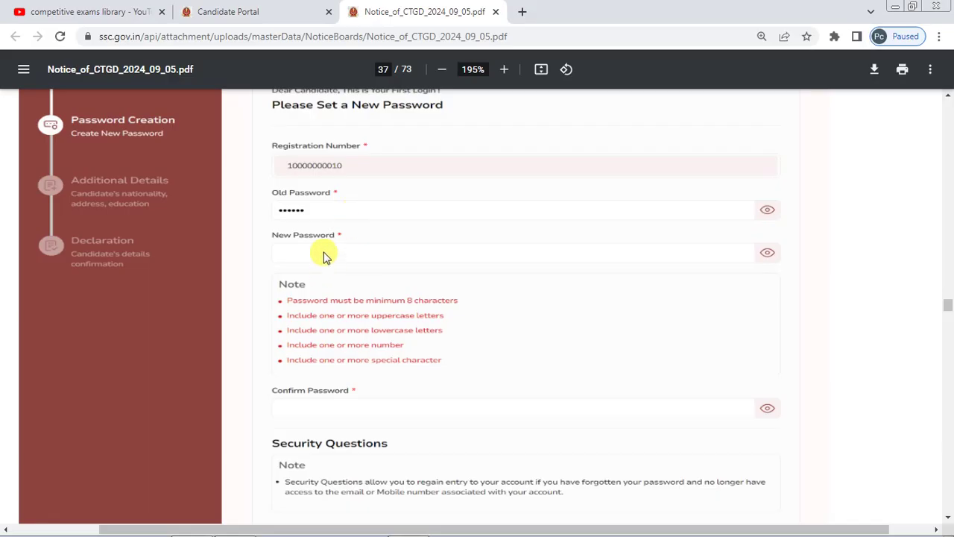
{"action": "scroll", "coordinate": [323, 255], "scroll_direction": "down", "scroll_amount": 1}
{"action": "scroll", "coordinate": [375, 294], "scroll_direction": "down", "scroll_amount": 3}
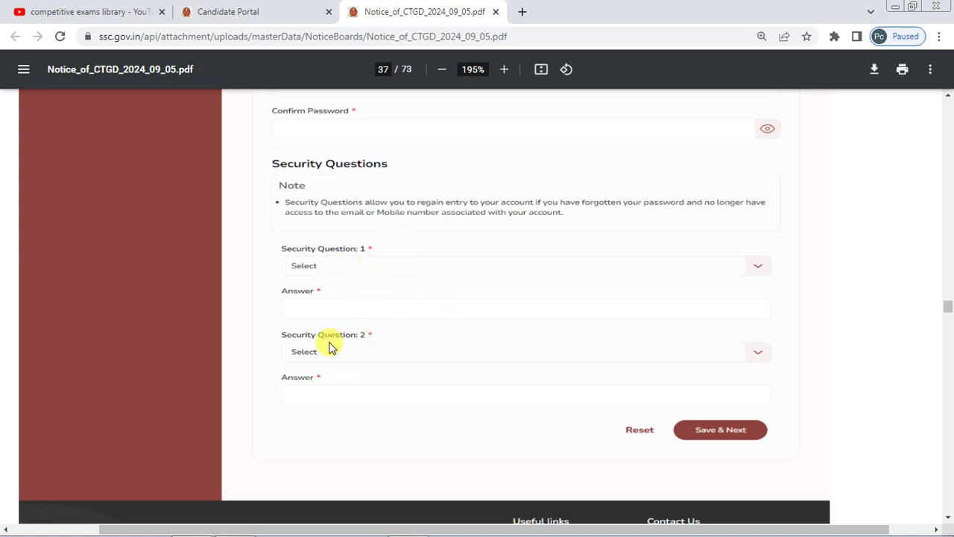
- At 146% zoom, scroll past the page 38 login screenshot to page 39's Additional Details form
{"action": "scroll", "coordinate": [332, 293], "scroll_direction": "up", "scroll_amount": 1}
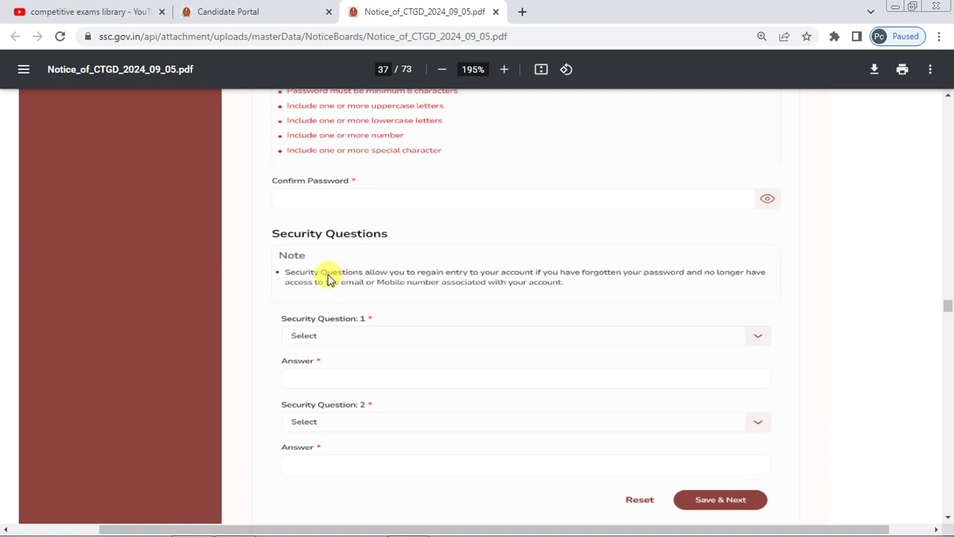
{"action": "scroll", "coordinate": [330, 277], "scroll_direction": "down", "scroll_amount": 3}
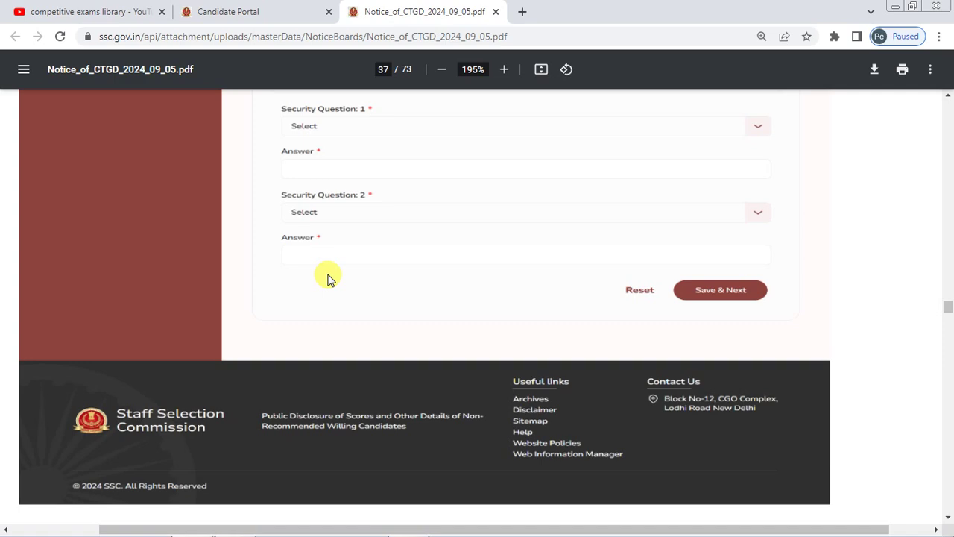
{"action": "scroll", "coordinate": [331, 278], "scroll_direction": "down", "scroll_amount": 3}
{"action": "scroll", "coordinate": [330, 277], "scroll_direction": "down", "scroll_amount": 5}
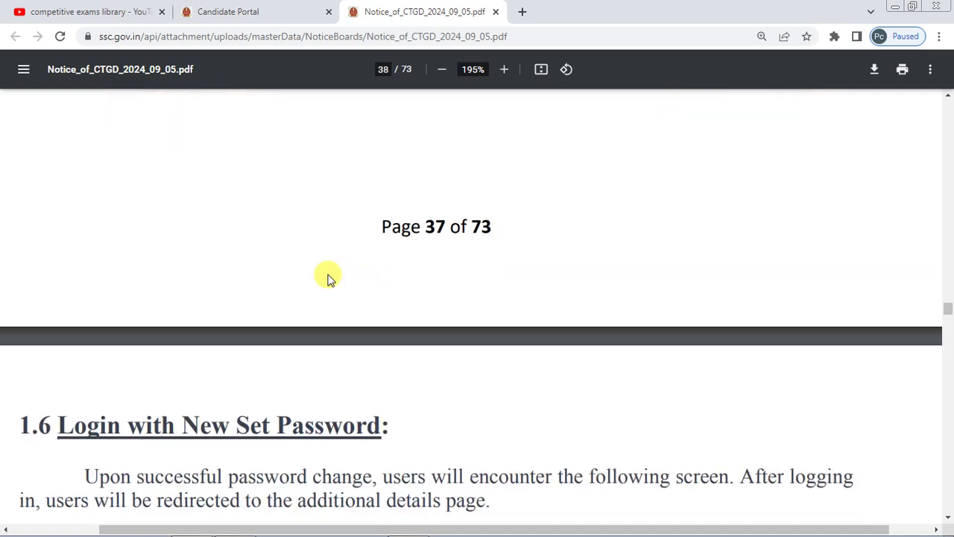
{"action": "scroll", "coordinate": [330, 277], "scroll_direction": "down", "scroll_amount": 3}
{"action": "scroll", "coordinate": [330, 277], "scroll_direction": "down", "scroll_amount": 1}
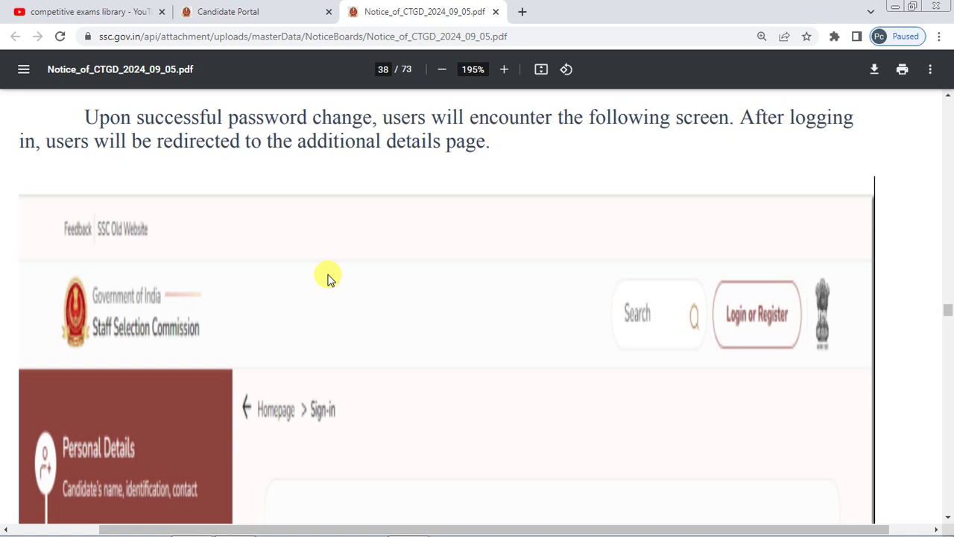
{"action": "scroll", "coordinate": [498, 331], "scroll_direction": "down", "scroll_amount": 2}
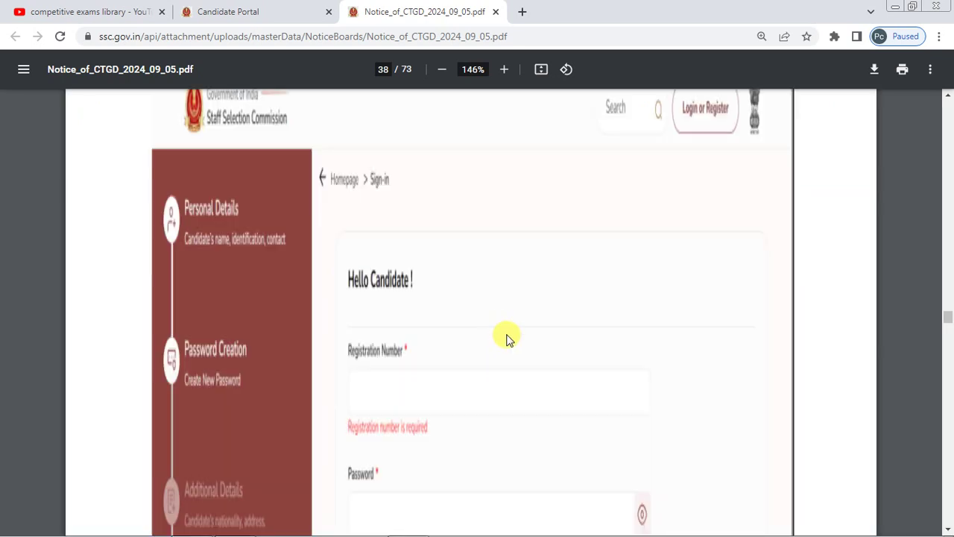
{"action": "scroll", "coordinate": [501, 338], "scroll_direction": "down", "scroll_amount": 1}
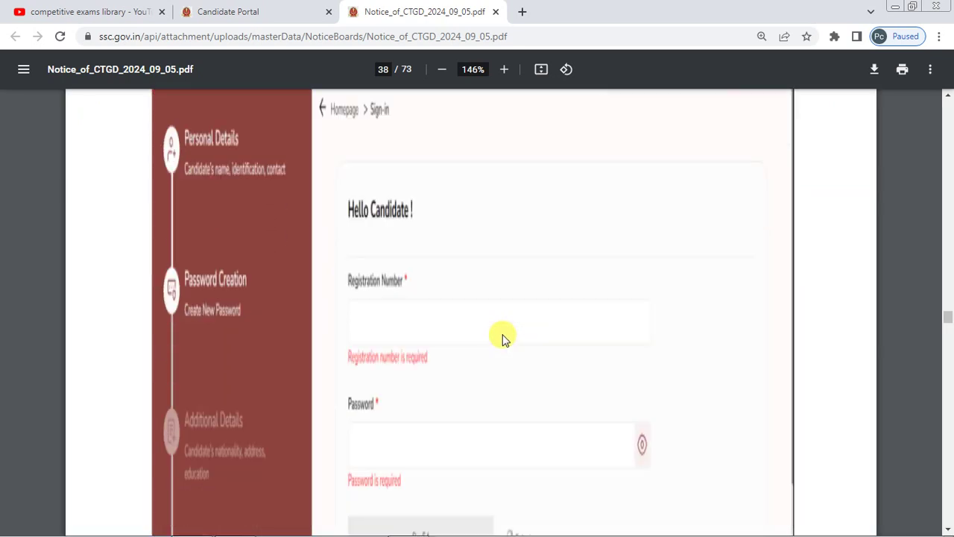
{"action": "scroll", "coordinate": [501, 338], "scroll_direction": "down", "scroll_amount": 1}
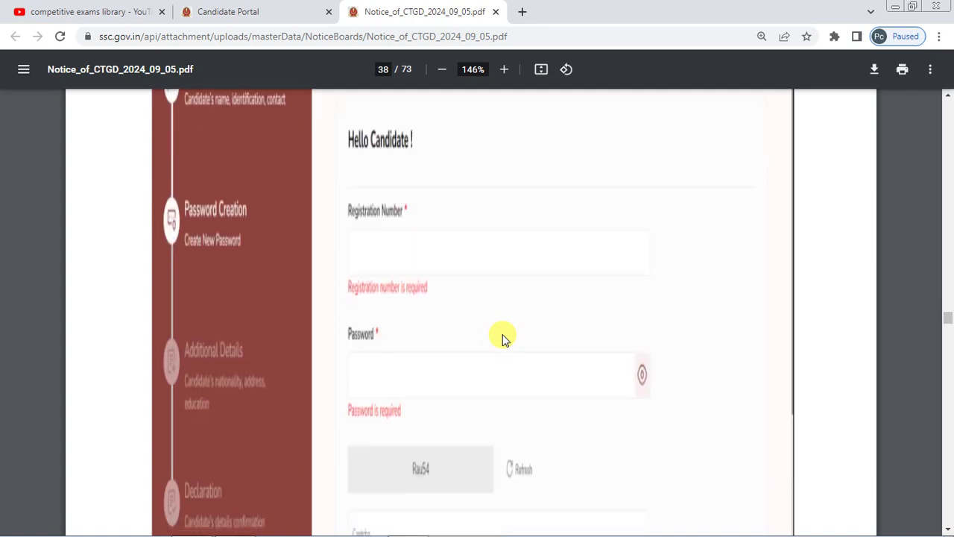
{"action": "scroll", "coordinate": [489, 245], "scroll_direction": "down", "scroll_amount": 1}
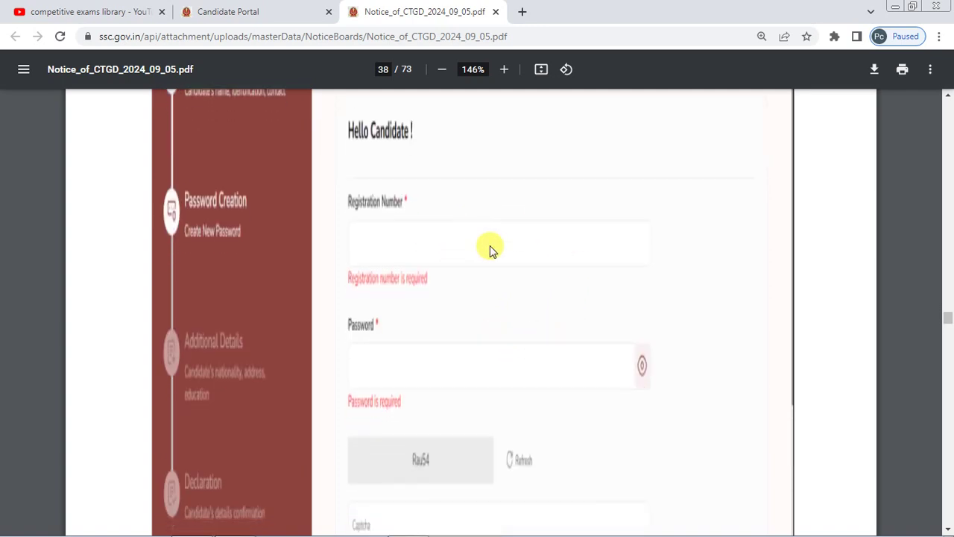
{"action": "scroll", "coordinate": [455, 318], "scroll_direction": "down", "scroll_amount": 5}
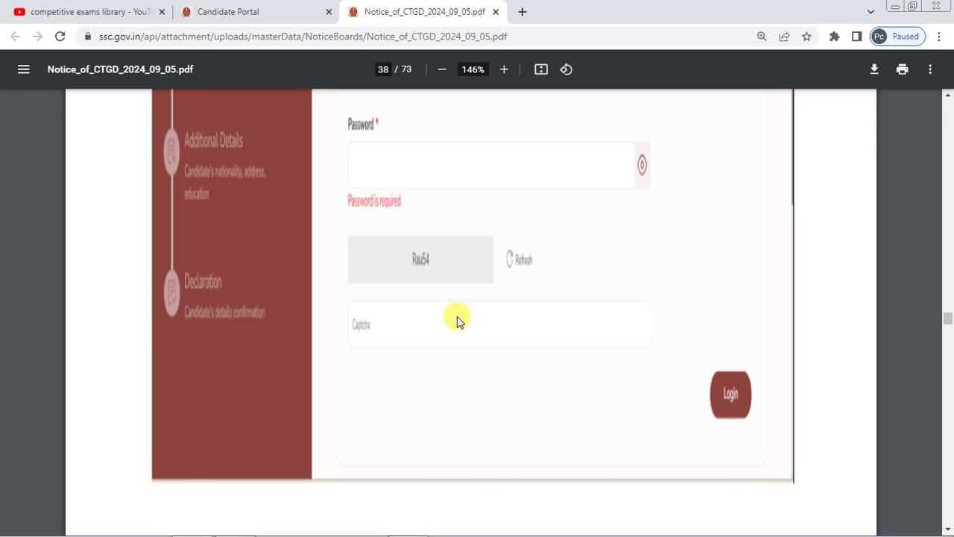
{"action": "scroll", "coordinate": [457, 319], "scroll_direction": "down", "scroll_amount": 8}
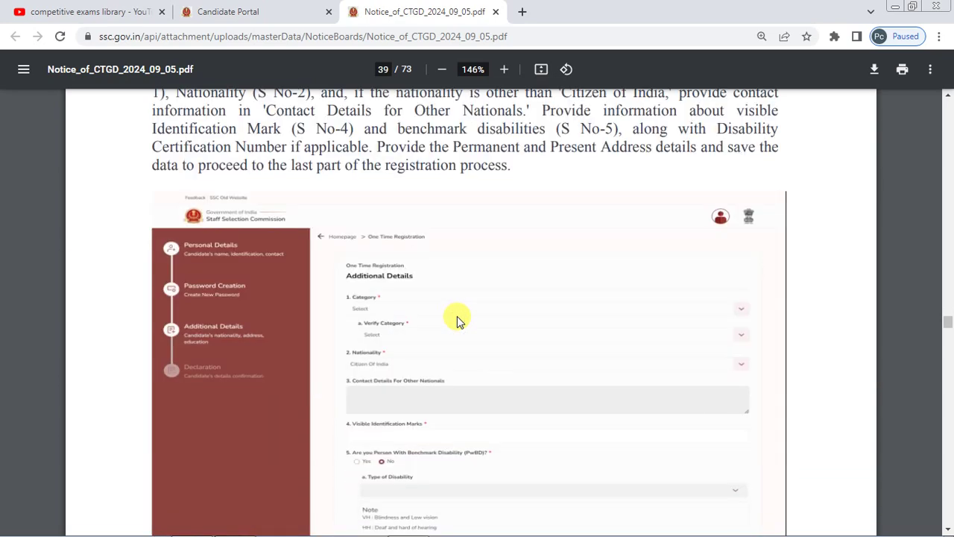
- At 251% zoom, scroll through Category, Nationality, identification marks and the PwBD question answered No
{"action": "scroll", "coordinate": [457, 319], "scroll_direction": "down", "scroll_amount": 1}
{"action": "scroll", "coordinate": [456, 320], "scroll_direction": "up", "scroll_amount": 2, "text": "ctrl"}
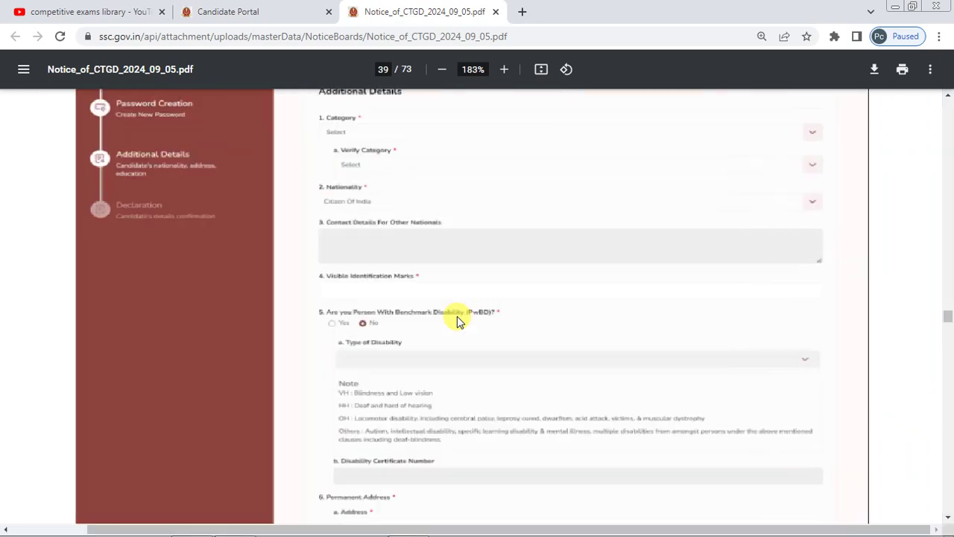
{"action": "scroll", "coordinate": [449, 277], "scroll_direction": "up", "scroll_amount": 1}
{"action": "scroll", "coordinate": [449, 276], "scroll_direction": "up", "scroll_amount": 2, "text": "ctrl"}
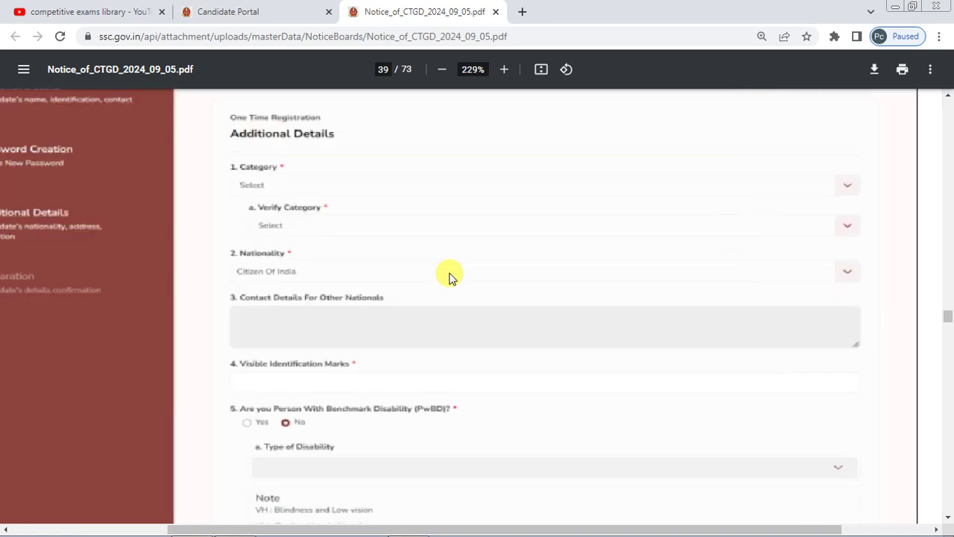
{"action": "scroll", "coordinate": [400, 261], "scroll_direction": "down", "scroll_amount": 4, "text": "ctrl"}
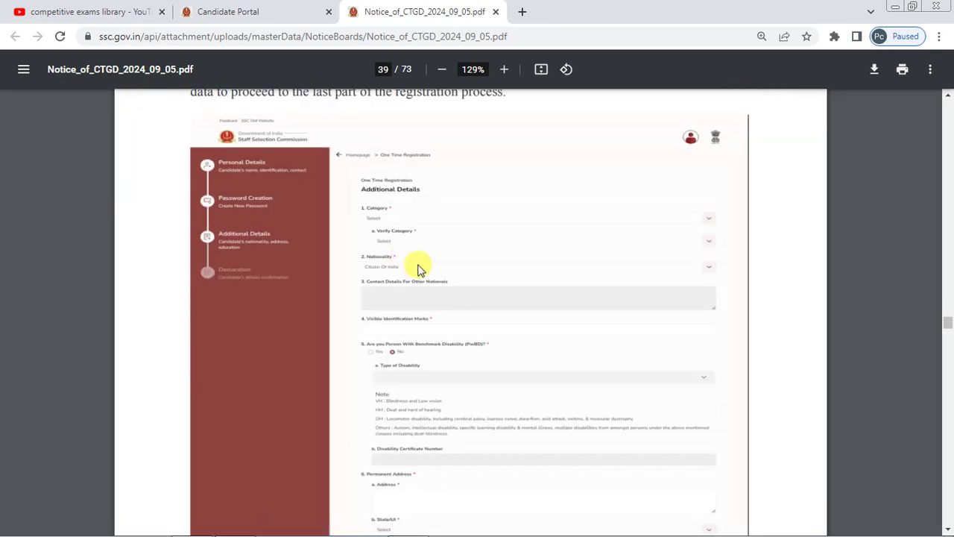
{"action": "scroll", "coordinate": [417, 269], "scroll_direction": "up", "scroll_amount": 4, "text": "ctrl"}
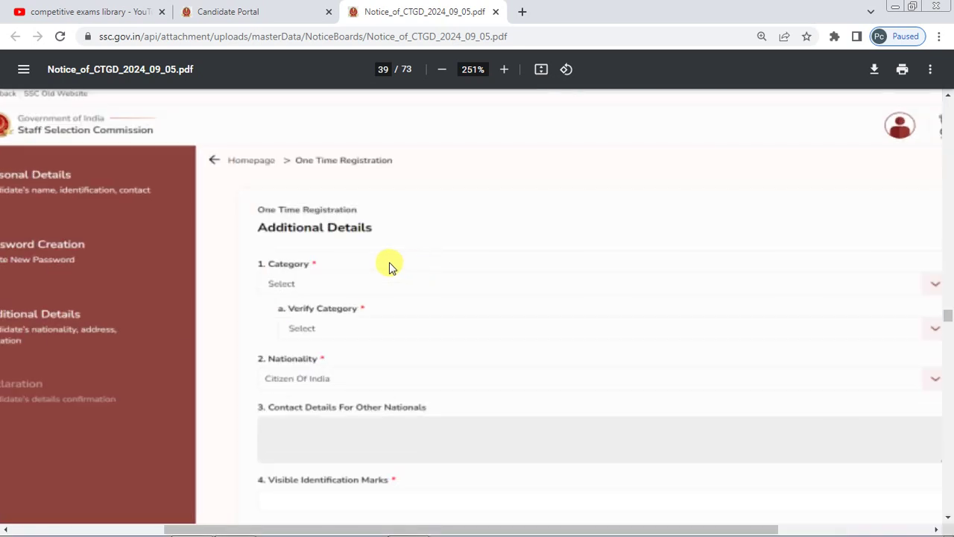
{"action": "scroll", "coordinate": [390, 265], "scroll_direction": "down", "scroll_amount": 2}
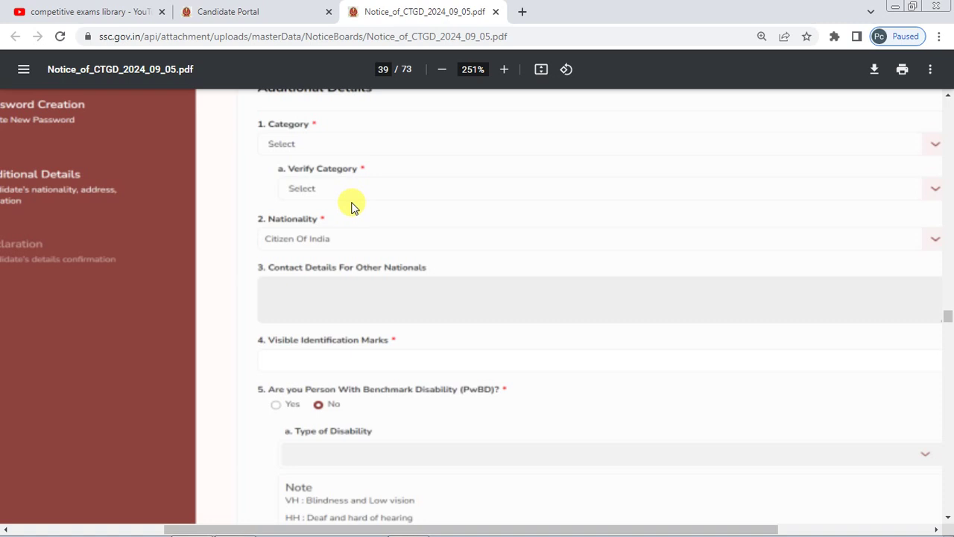
{"action": "scroll", "coordinate": [353, 206], "scroll_direction": "down", "scroll_amount": 1}
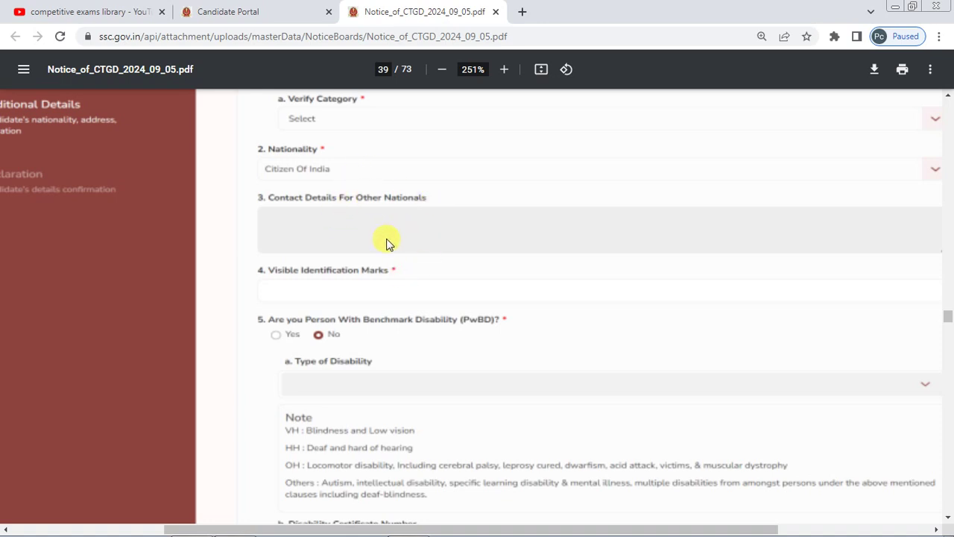
{"action": "scroll", "coordinate": [339, 227], "scroll_direction": "down", "scroll_amount": 1}
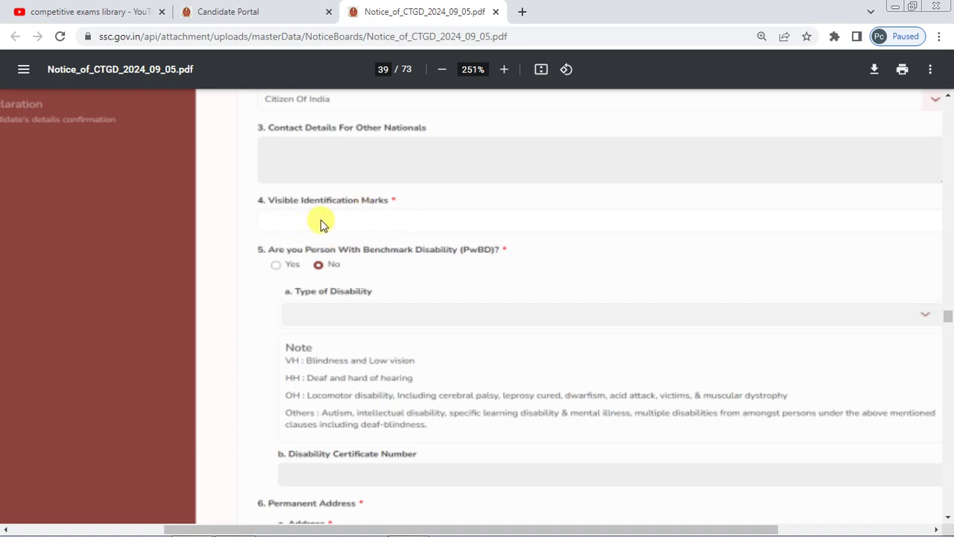
{"action": "scroll", "coordinate": [394, 216], "scroll_direction": "down", "scroll_amount": 1}
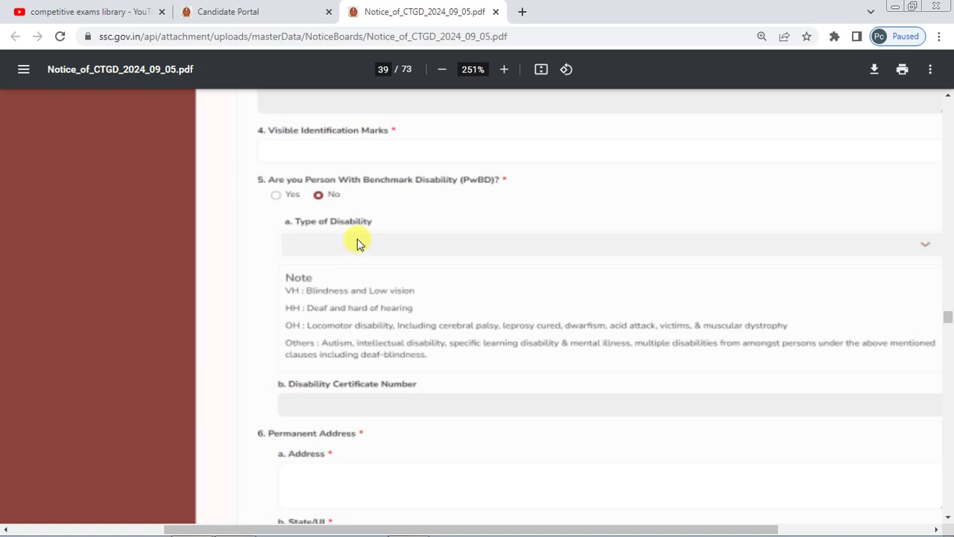
{"action": "scroll", "coordinate": [369, 234], "scroll_direction": "down", "scroll_amount": 1}
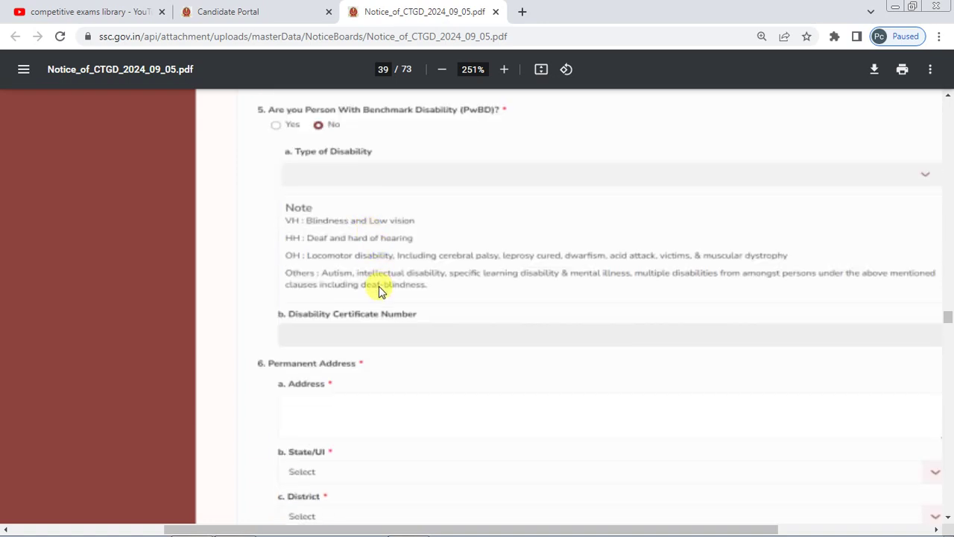
{"action": "scroll", "coordinate": [336, 259], "scroll_direction": "down", "scroll_amount": 1}
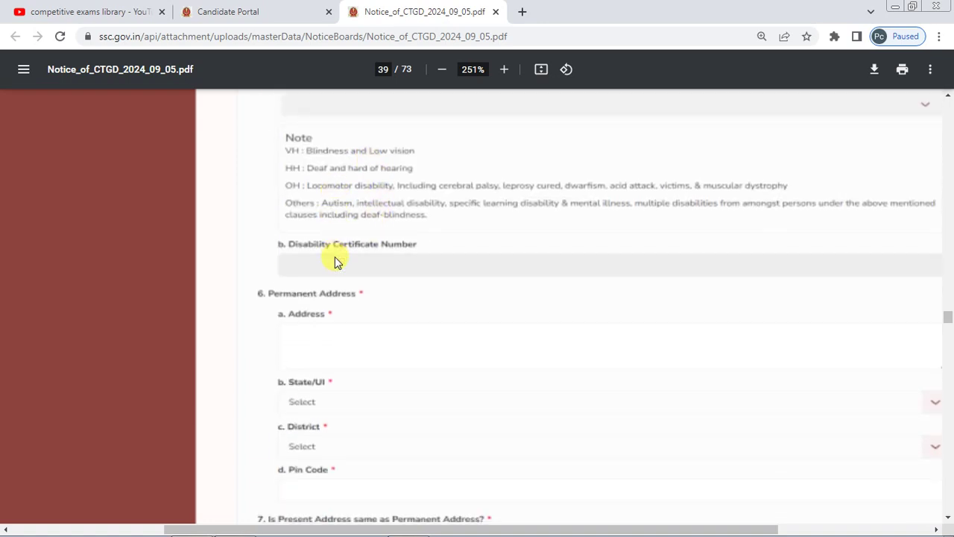
- Scroll past the Permanent and Present Address sections and the page 39 footer onto page 40
{"action": "scroll", "coordinate": [335, 262], "scroll_direction": "down", "scroll_amount": 1}
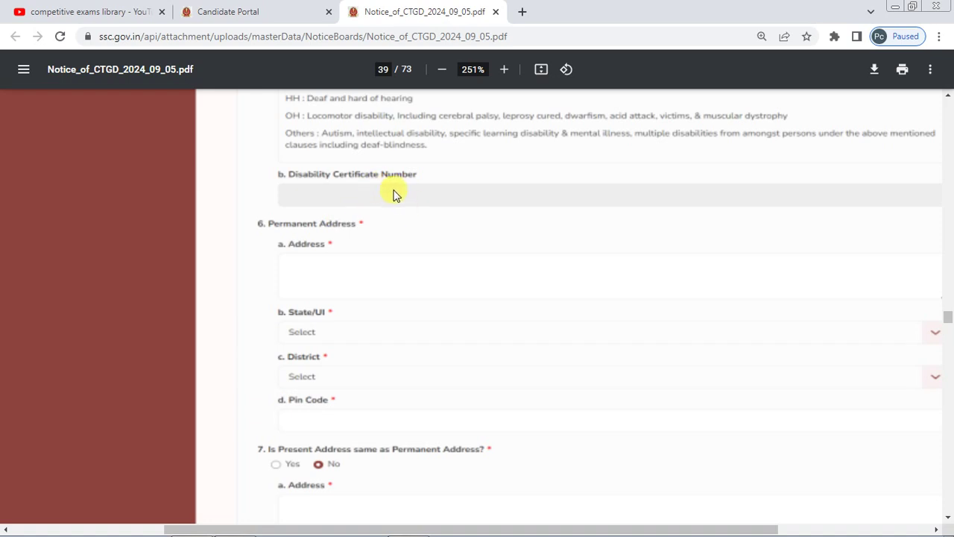
{"action": "scroll", "coordinate": [394, 194], "scroll_direction": "down", "scroll_amount": 1}
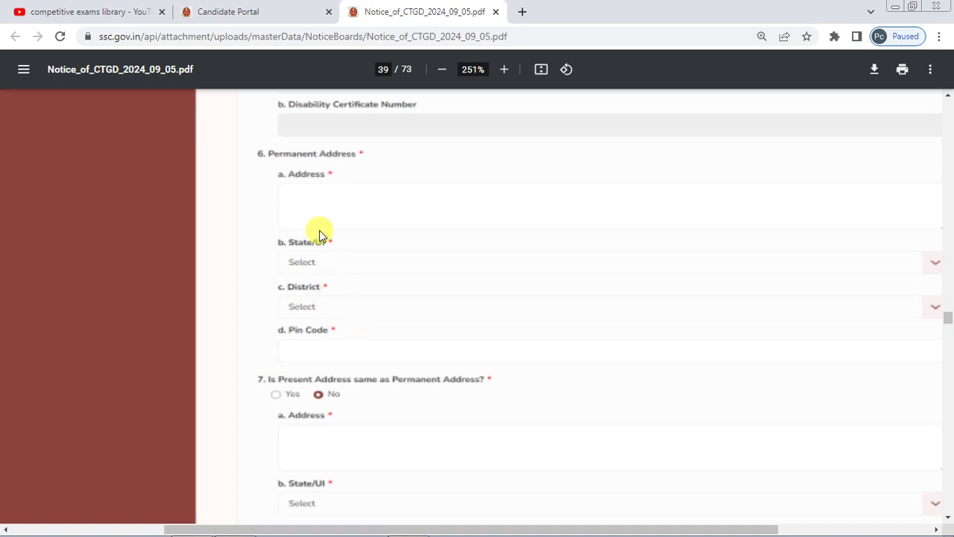
{"action": "scroll", "coordinate": [377, 177], "scroll_direction": "down", "scroll_amount": 1}
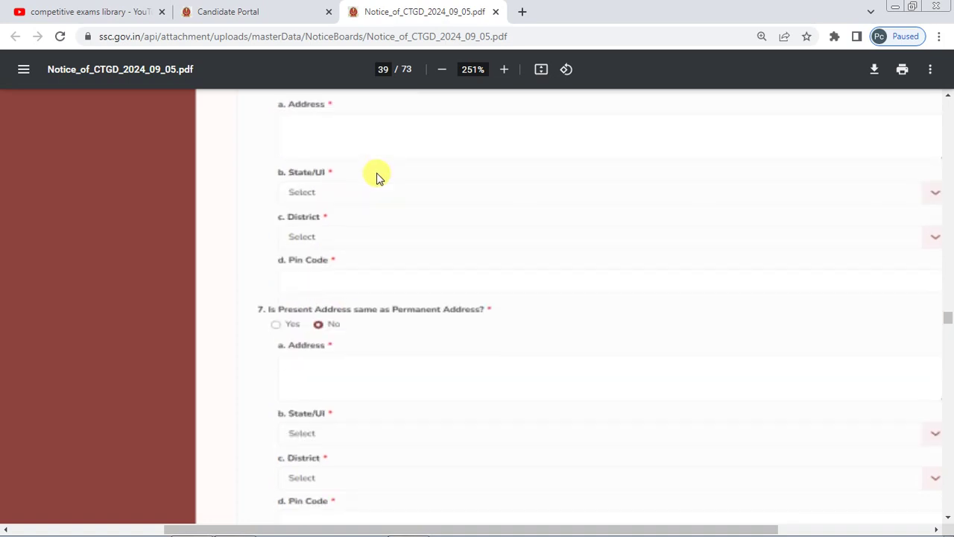
{"action": "scroll", "coordinate": [376, 177], "scroll_direction": "down", "scroll_amount": 1}
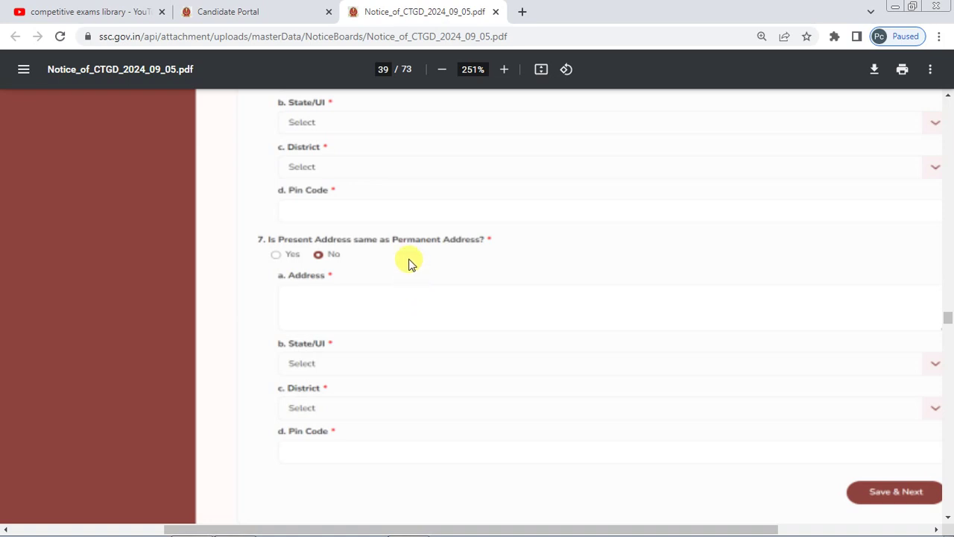
{"action": "scroll", "coordinate": [409, 262], "scroll_direction": "down", "scroll_amount": 2}
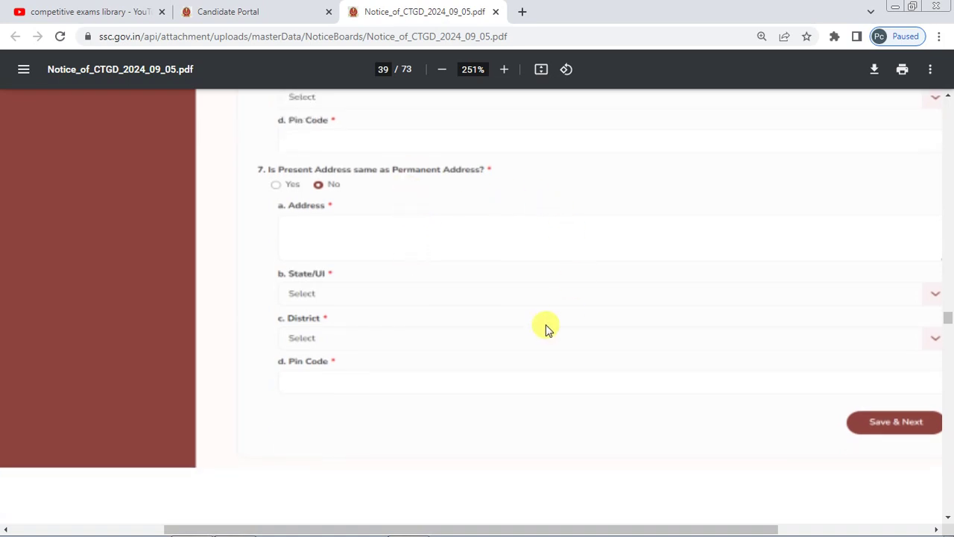
{"action": "scroll", "coordinate": [594, 343], "scroll_direction": "down", "scroll_amount": 5}
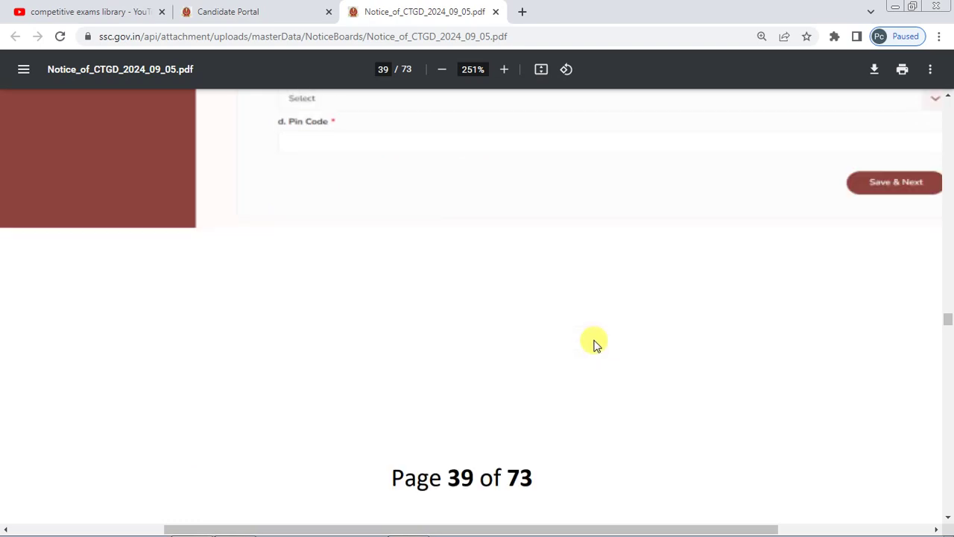
{"action": "scroll", "coordinate": [594, 343], "scroll_direction": "down", "scroll_amount": 6}
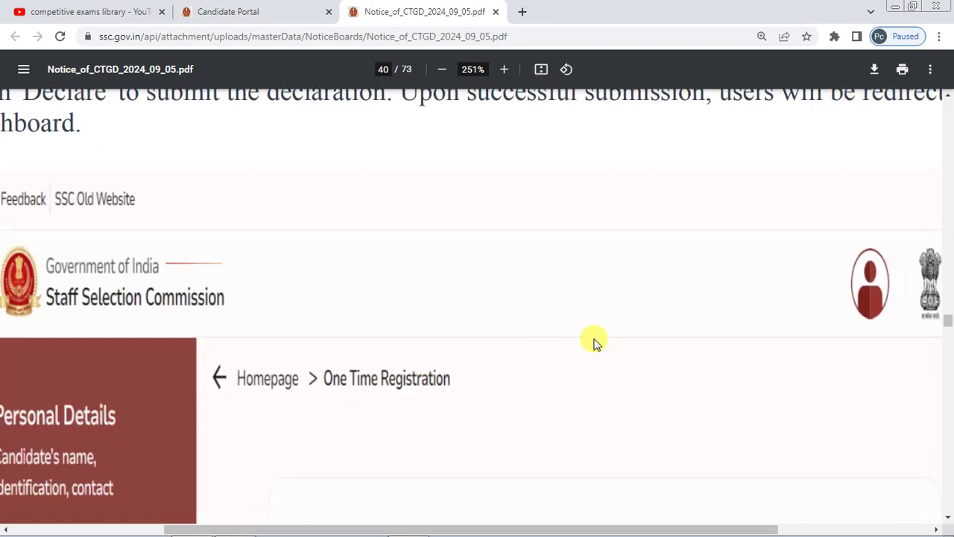
- At 189% zoom, scroll through the page 40 Declaration down to Annexure-II on page 41
{"action": "scroll", "coordinate": [594, 343], "scroll_direction": "down", "scroll_amount": 2, "text": "ctrl"}
{"action": "scroll", "coordinate": [594, 343], "scroll_direction": "down", "scroll_amount": 6}
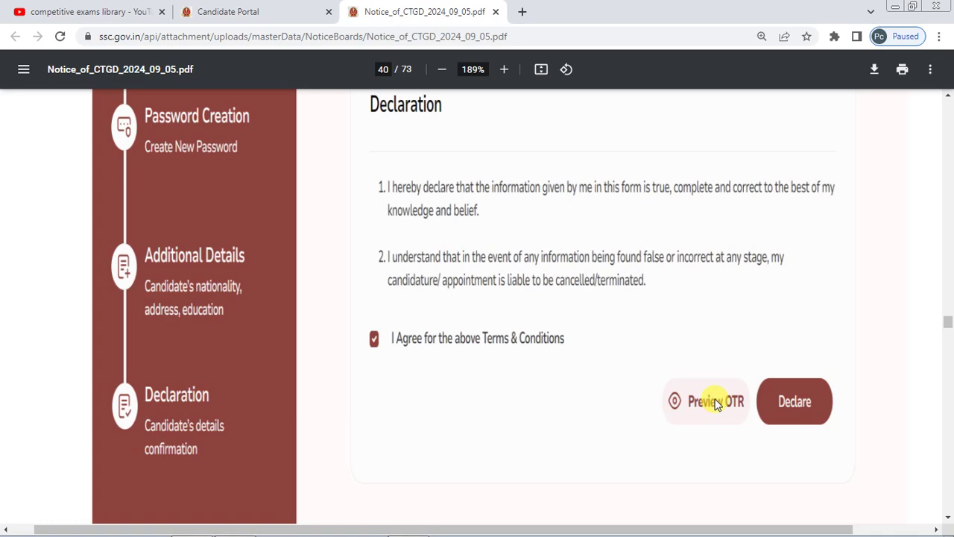
{"action": "scroll", "coordinate": [425, 324], "scroll_direction": "down", "scroll_amount": 4}
{"action": "scroll", "coordinate": [426, 326], "scroll_direction": "down", "scroll_amount": 5}
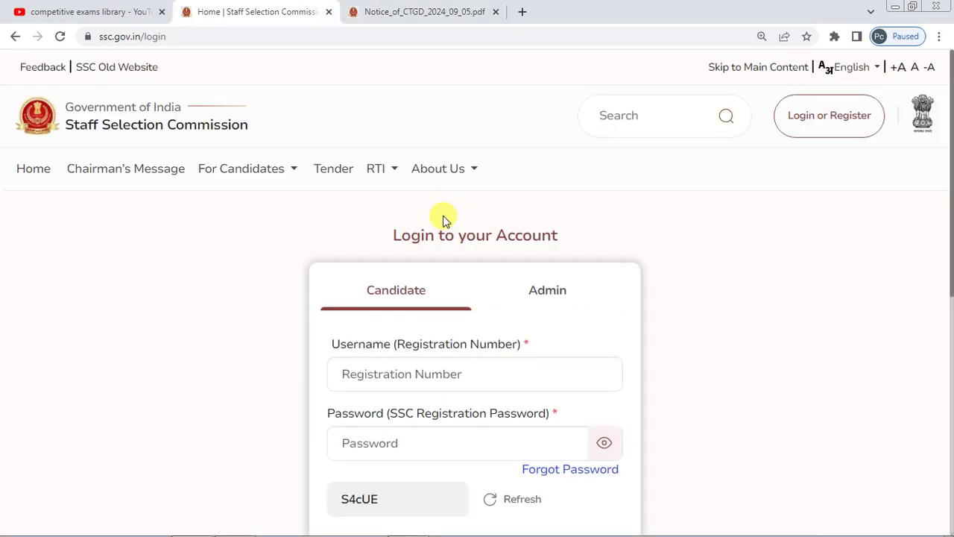
{"action": "scroll", "coordinate": [445, 221], "scroll_direction": "down", "scroll_amount": 1}
{"action": "scroll", "coordinate": [445, 222], "scroll_direction": "up", "scroll_amount": 1}
- Scroll the SSC login page to show the Login button below the registration number, password and captcha fields
{"action": "scroll", "coordinate": [450, 181], "scroll_direction": "down", "scroll_amount": 2}
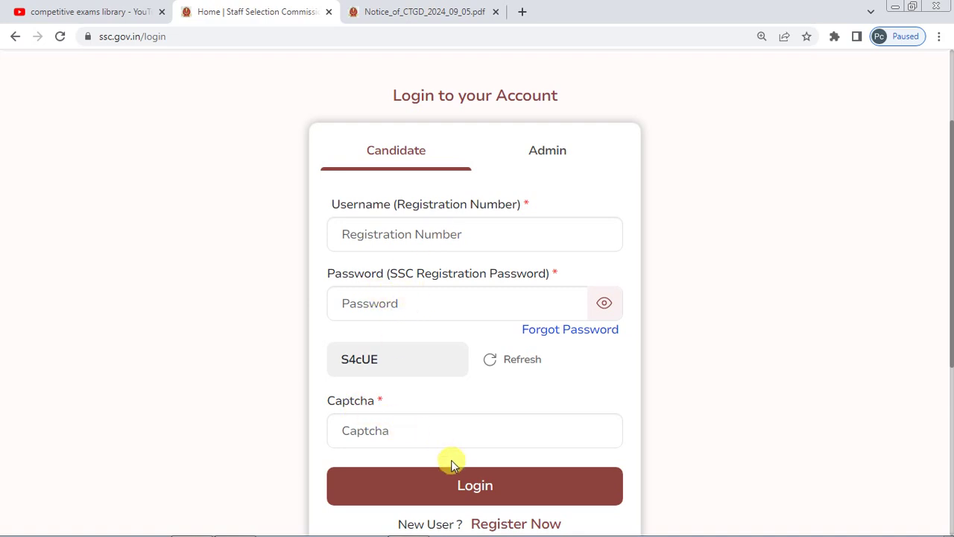
{"action": "scroll", "coordinate": [309, 234], "scroll_direction": "up", "scroll_amount": 1}
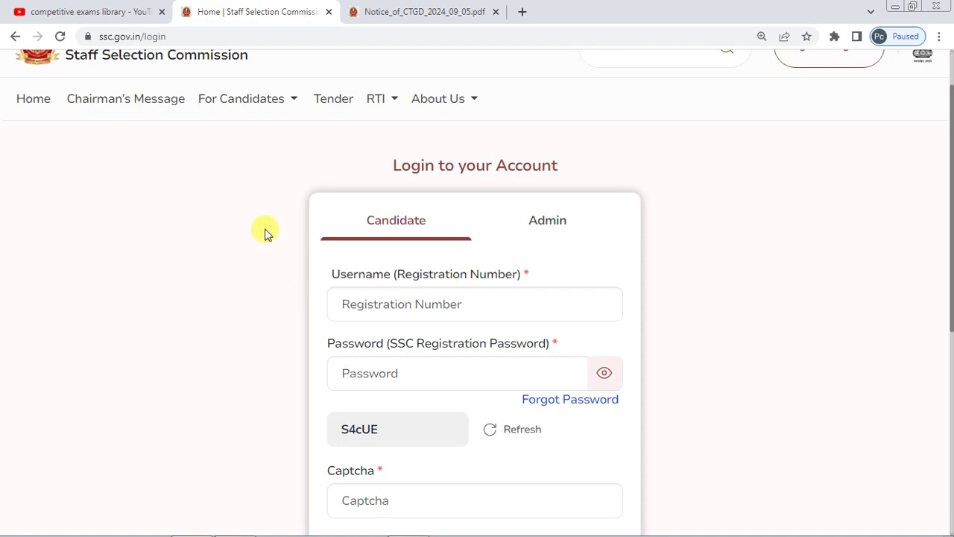
{"action": "scroll", "coordinate": [345, 250], "scroll_direction": "down", "scroll_amount": 1}
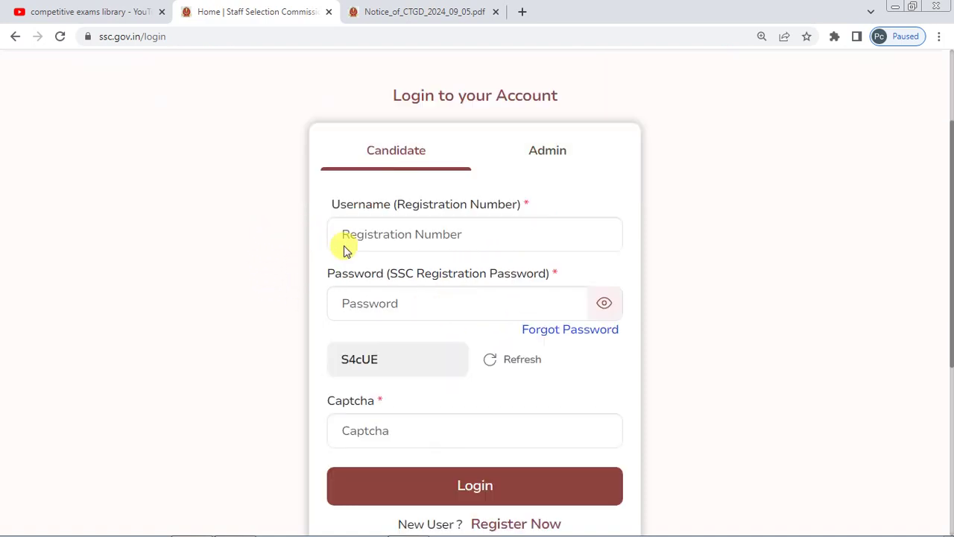
- Switch to the Notice_of_CTGD PDF and scroll through page 45's Personal Details fields 1–18
{"action": "left_click", "coordinate": [434, 19]}
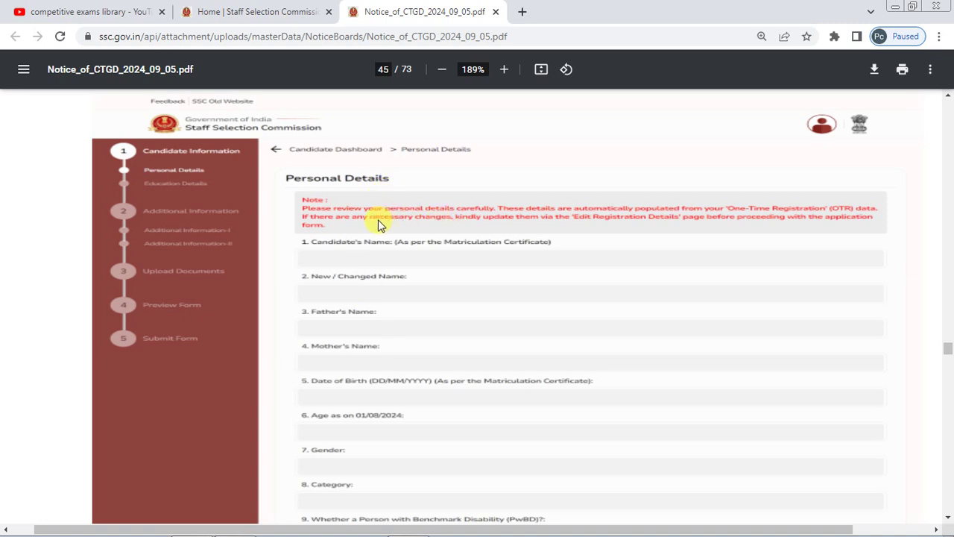
{"action": "scroll", "coordinate": [379, 220], "scroll_direction": "down", "scroll_amount": 1}
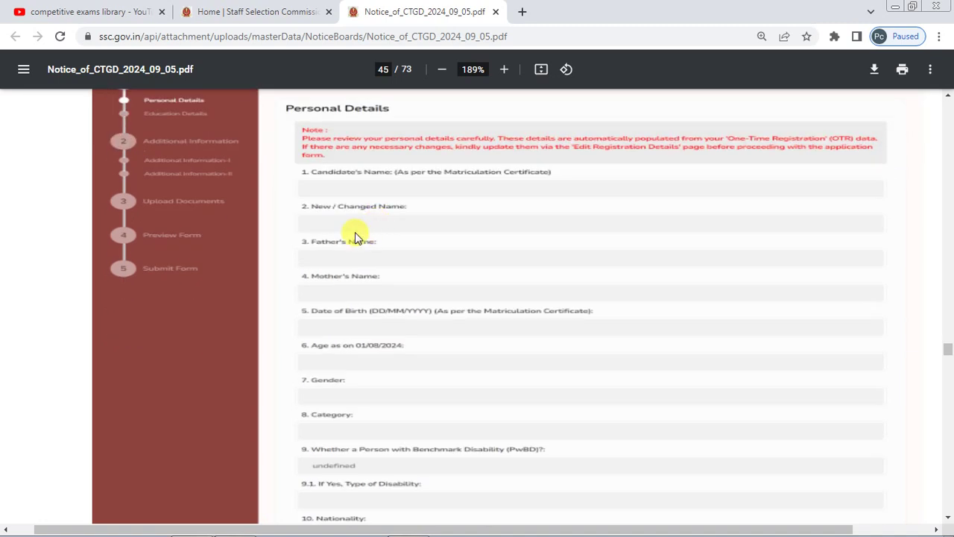
{"action": "scroll", "coordinate": [380, 261], "scroll_direction": "down", "scroll_amount": 1}
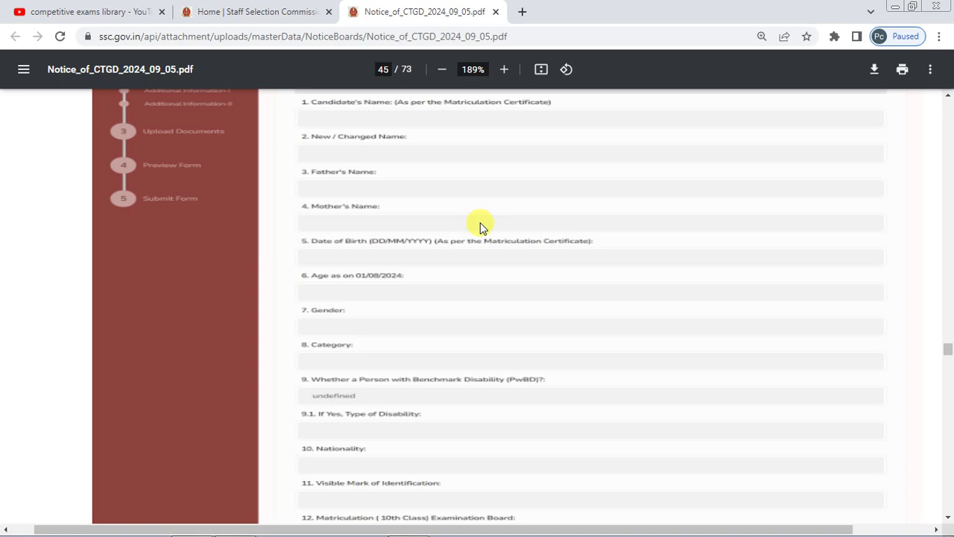
{"action": "scroll", "coordinate": [480, 225], "scroll_direction": "down", "scroll_amount": 2}
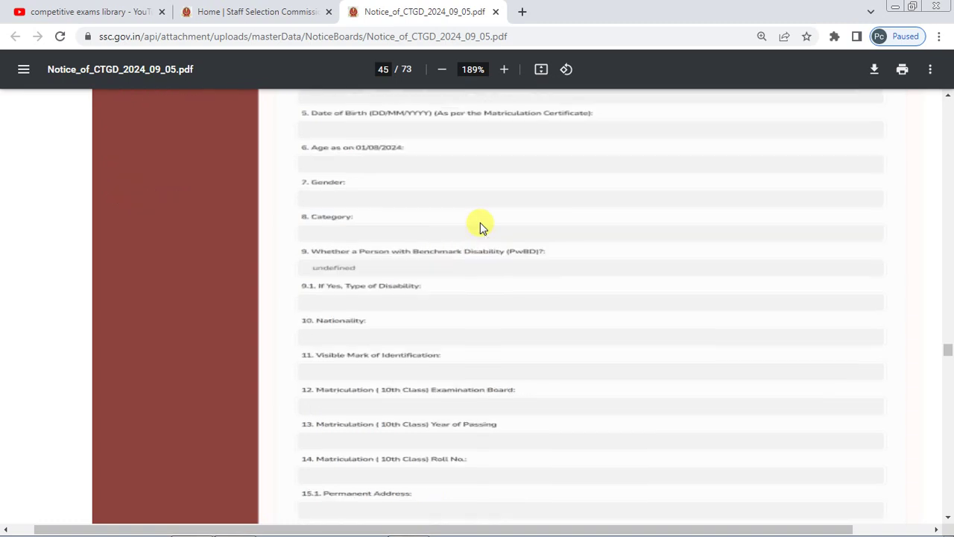
{"action": "scroll", "coordinate": [480, 225], "scroll_direction": "down", "scroll_amount": 2}
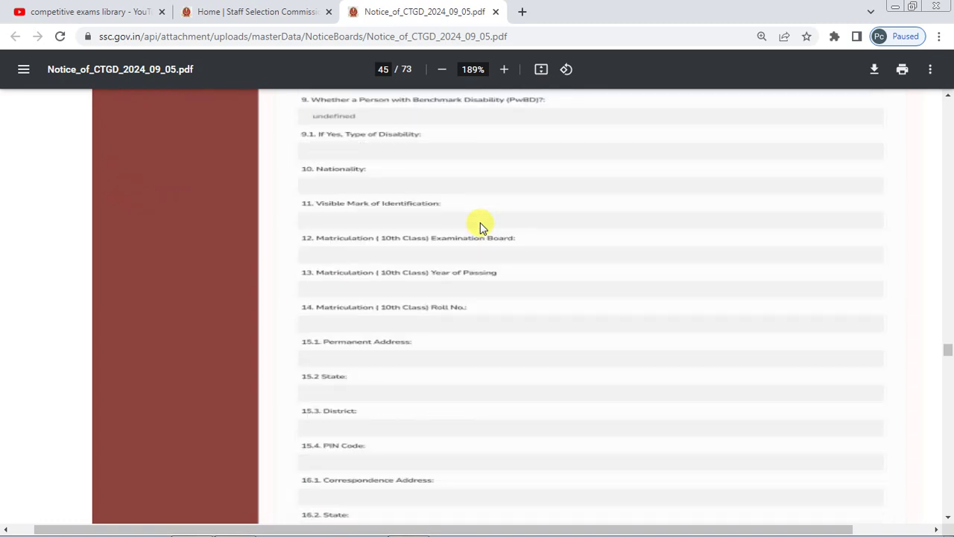
{"action": "scroll", "coordinate": [480, 225], "scroll_direction": "down", "scroll_amount": 2}
{"action": "scroll", "coordinate": [480, 225], "scroll_direction": "down", "scroll_amount": 2}
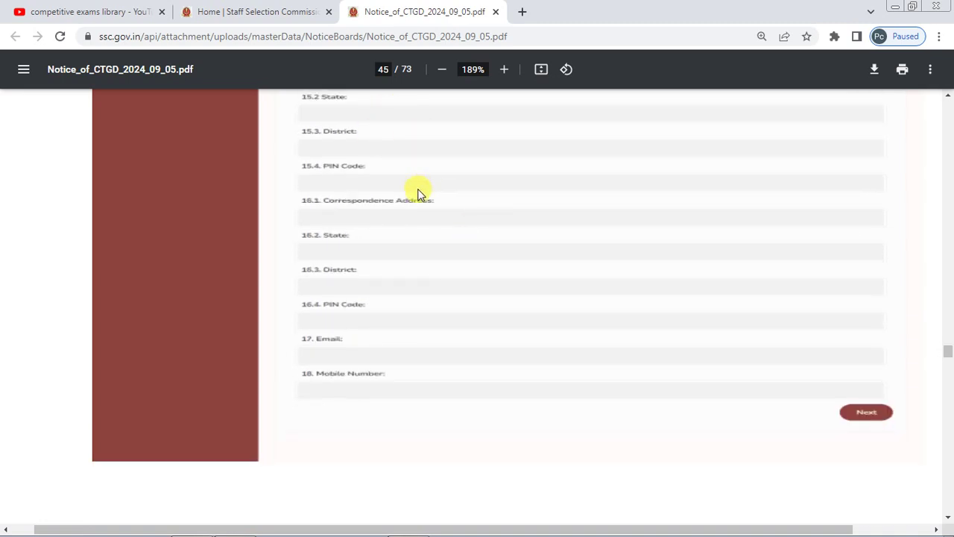
{"action": "scroll", "coordinate": [410, 258], "scroll_direction": "down", "scroll_amount": 12}
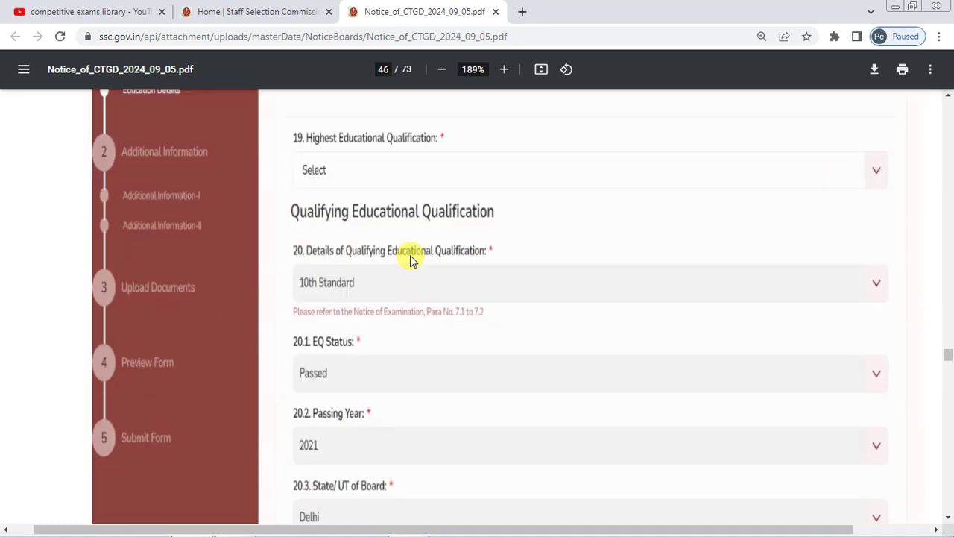
- Scroll through Education Details fields 19 to 20.7, past Board, Roll Number, Percentage and CGPA
{"action": "scroll", "coordinate": [366, 176], "scroll_direction": "up", "scroll_amount": 1}
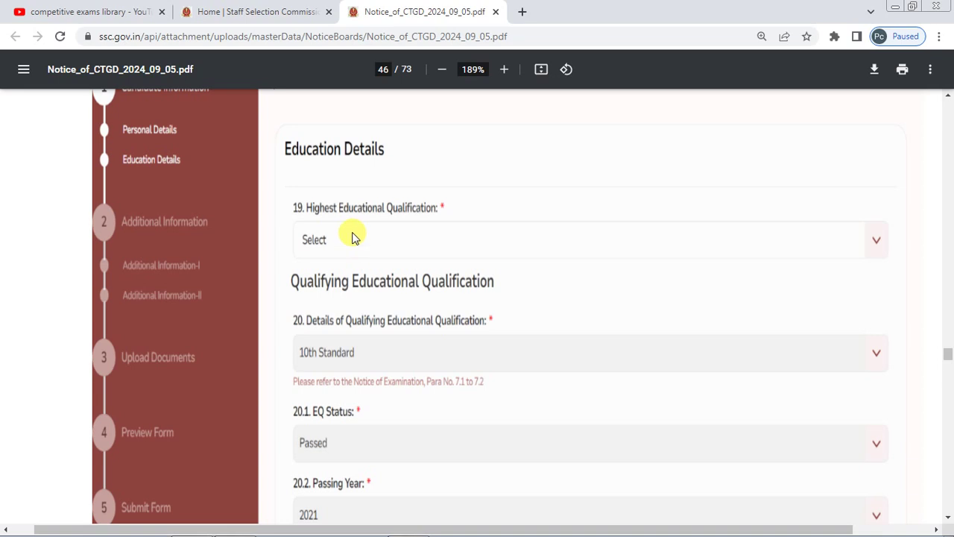
{"action": "scroll", "coordinate": [416, 209], "scroll_direction": "down", "scroll_amount": 1}
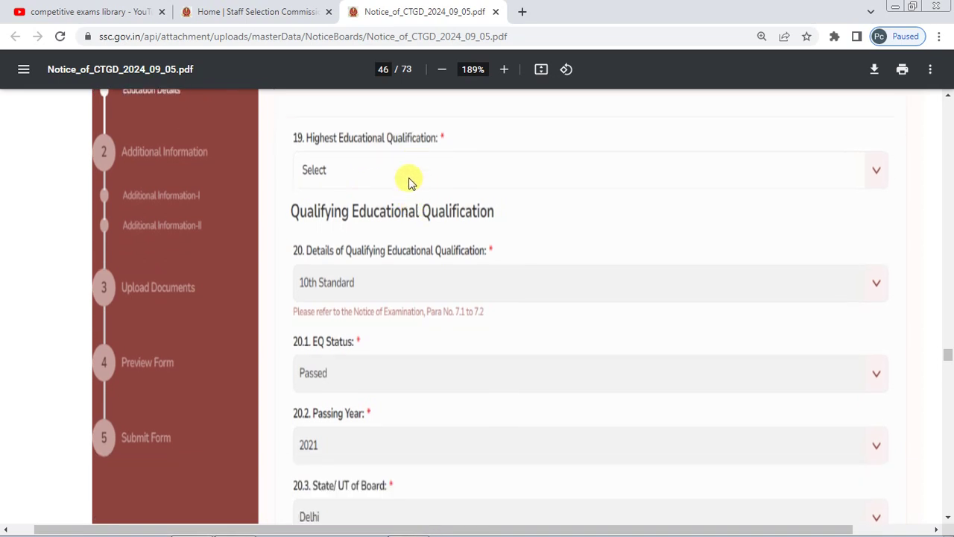
{"action": "scroll", "coordinate": [409, 181], "scroll_direction": "up", "scroll_amount": 1}
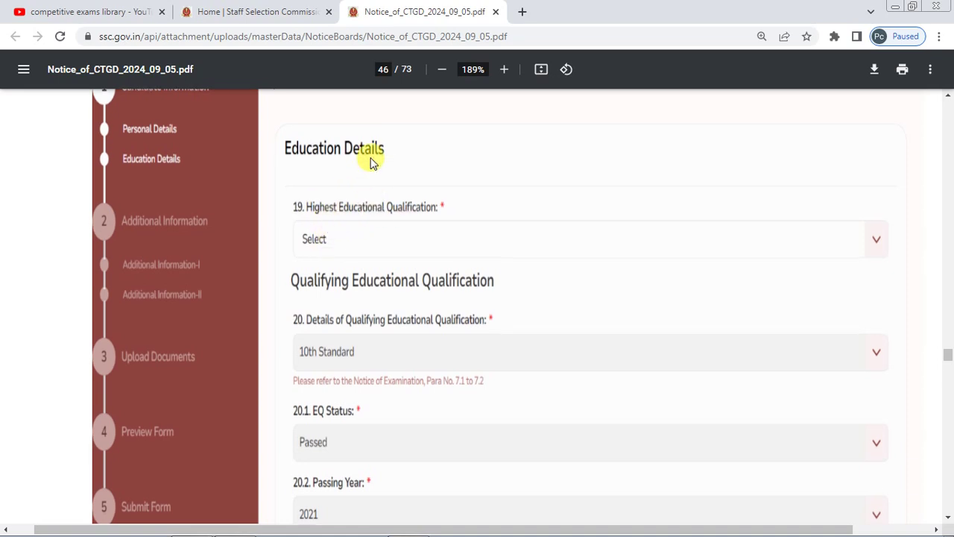
{"action": "scroll", "coordinate": [371, 160], "scroll_direction": "down", "scroll_amount": 2}
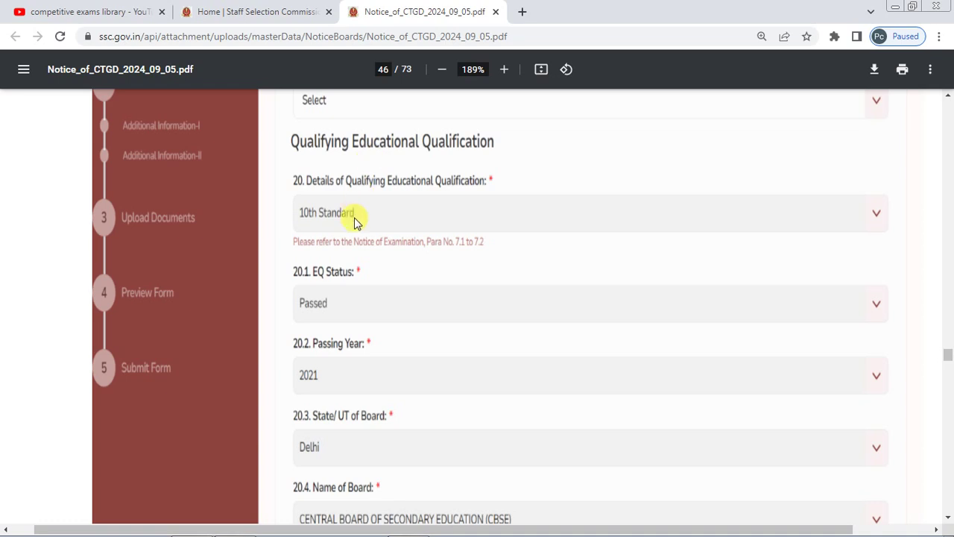
{"action": "scroll", "coordinate": [376, 214], "scroll_direction": "down", "scroll_amount": 1}
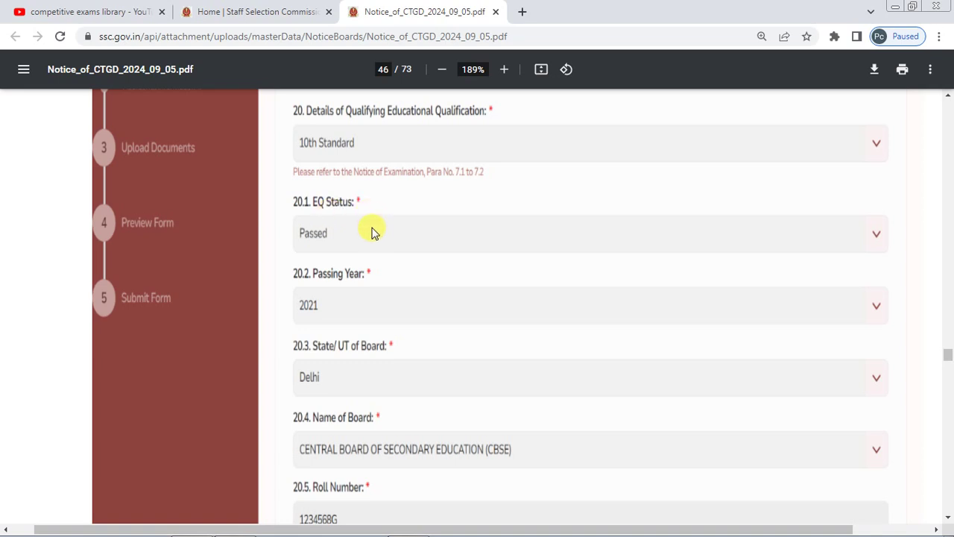
{"action": "scroll", "coordinate": [372, 231], "scroll_direction": "down", "scroll_amount": 1}
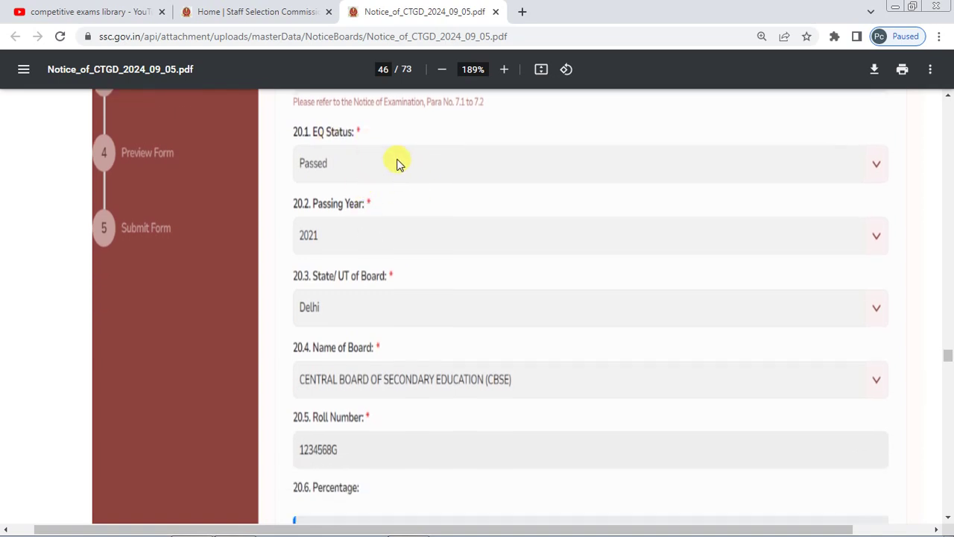
{"action": "scroll", "coordinate": [397, 162], "scroll_direction": "down", "scroll_amount": 1}
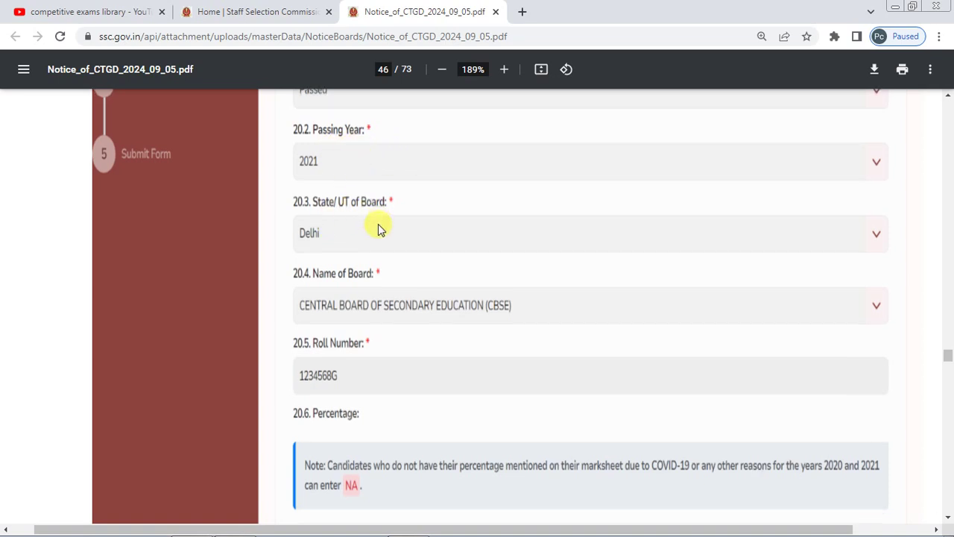
{"action": "scroll", "coordinate": [378, 228], "scroll_direction": "down", "scroll_amount": 1}
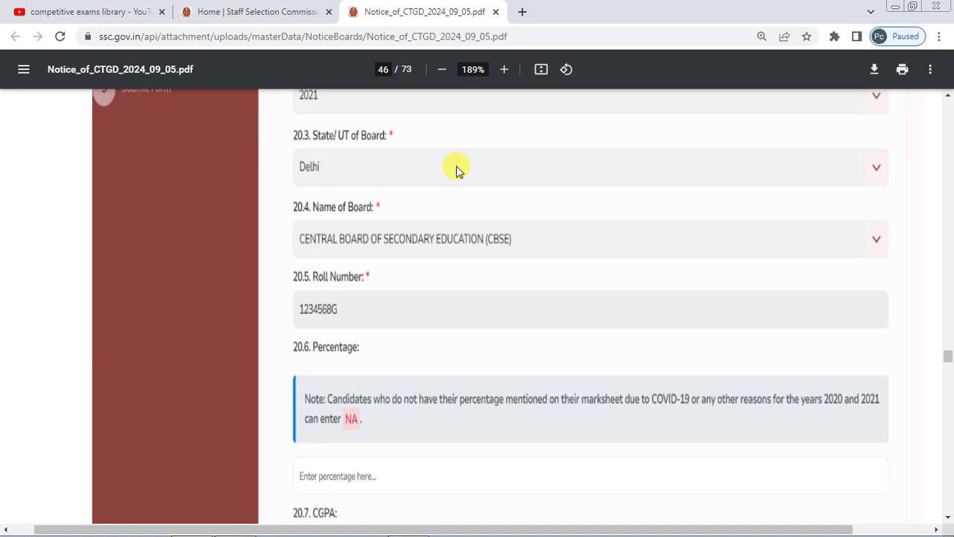
{"action": "scroll", "coordinate": [456, 170], "scroll_direction": "down", "scroll_amount": 1}
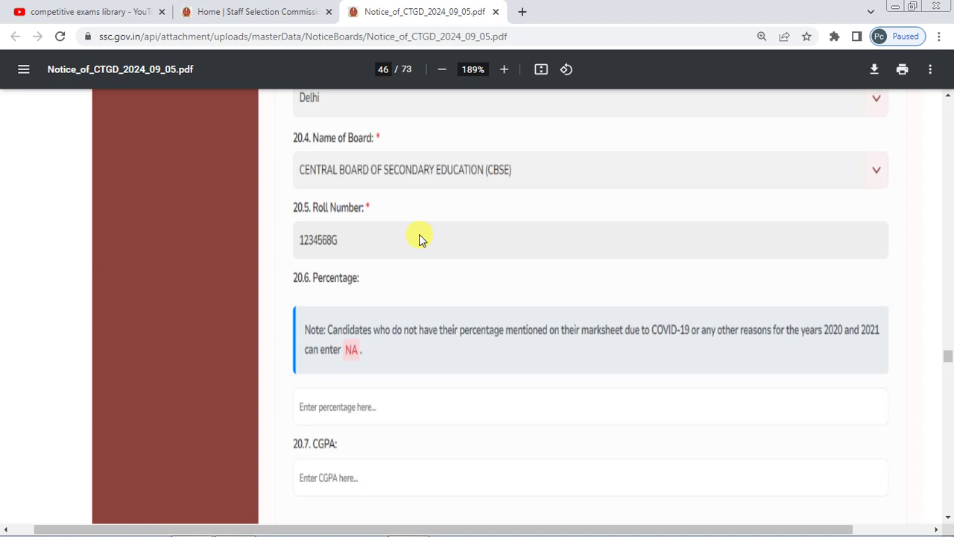
{"action": "scroll", "coordinate": [419, 238], "scroll_direction": "down", "scroll_amount": 3}
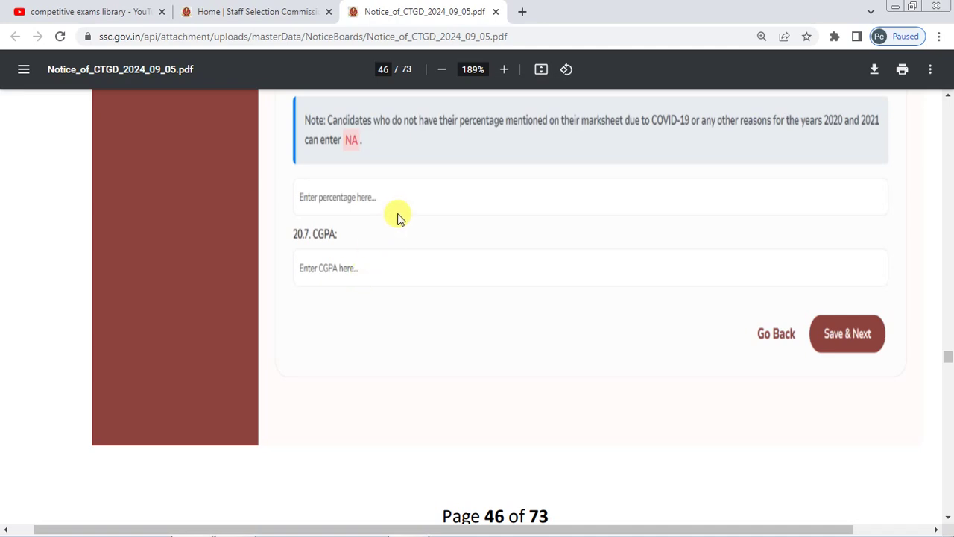
{"action": "scroll", "coordinate": [398, 216], "scroll_direction": "down", "scroll_amount": 4}
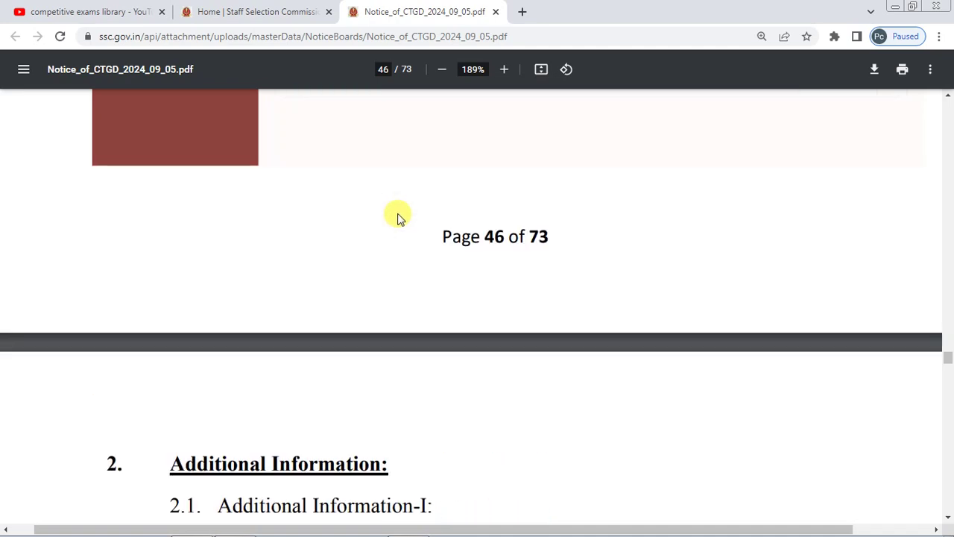
- Scroll through page 47's armed forces and age relaxation questions, pointing out the Yes answer, to the page end
{"action": "scroll", "coordinate": [397, 216], "scroll_direction": "down", "scroll_amount": 6}
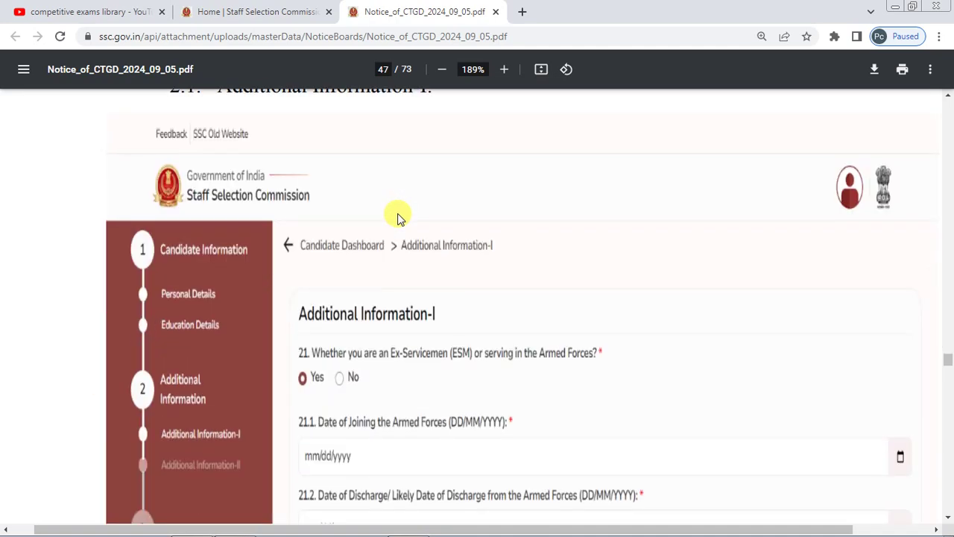
{"action": "scroll", "coordinate": [397, 216], "scroll_direction": "down", "scroll_amount": 2}
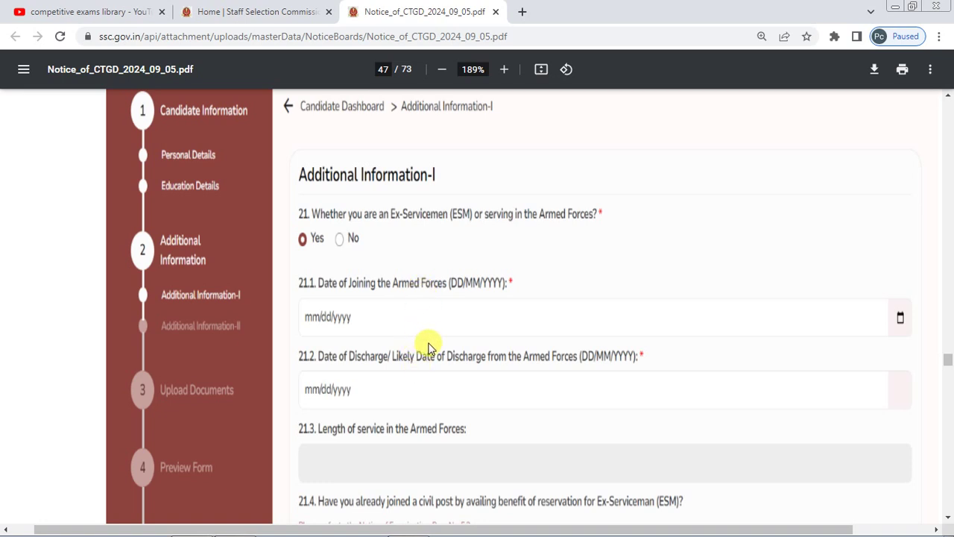
{"action": "scroll", "coordinate": [437, 350], "scroll_direction": "down", "scroll_amount": 1}
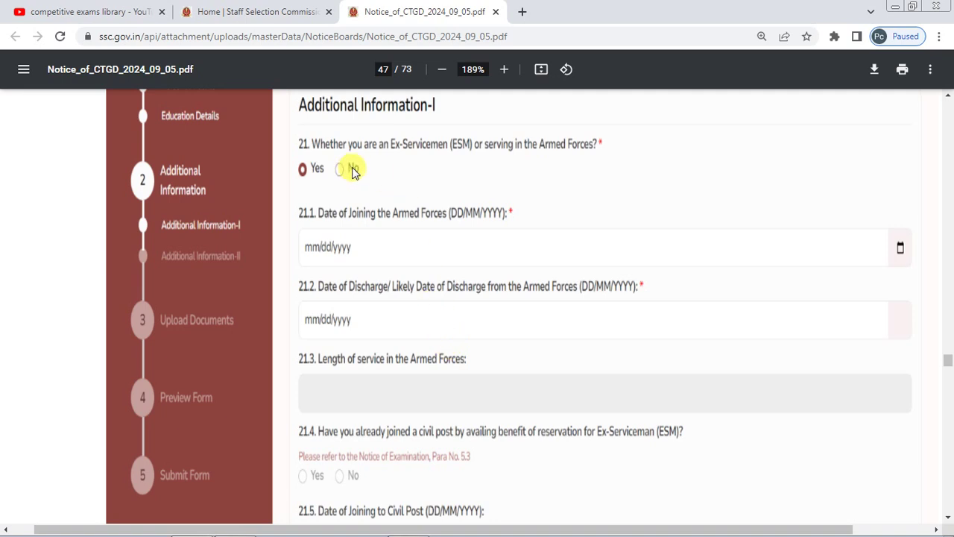
{"action": "scroll", "coordinate": [353, 170], "scroll_direction": "down", "scroll_amount": 4}
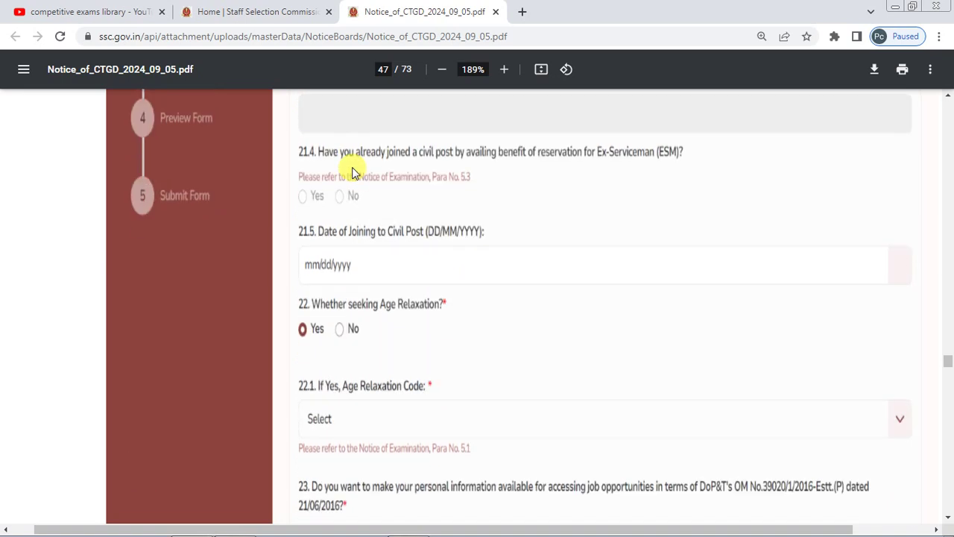
{"action": "scroll", "coordinate": [360, 205], "scroll_direction": "down", "scroll_amount": 2}
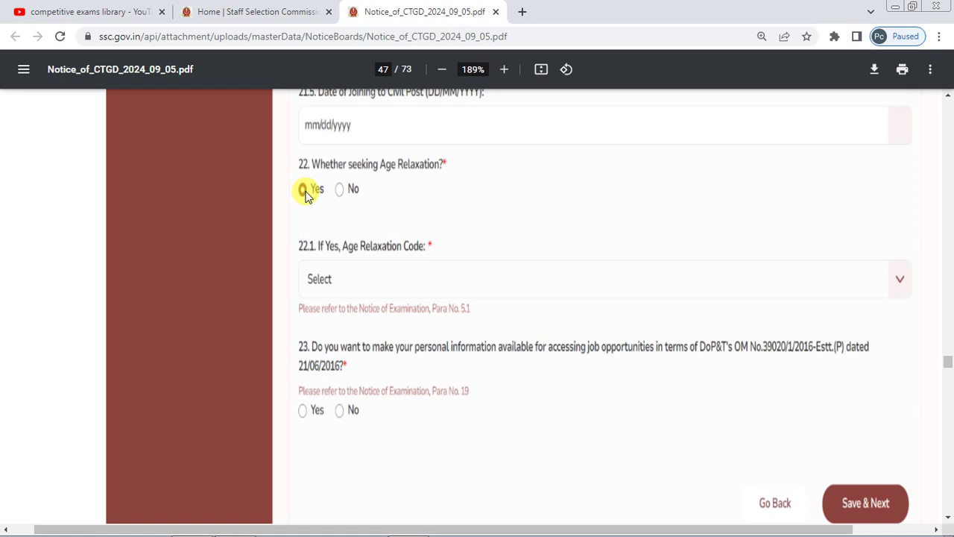
{"action": "left_click", "coordinate": [305, 191]}
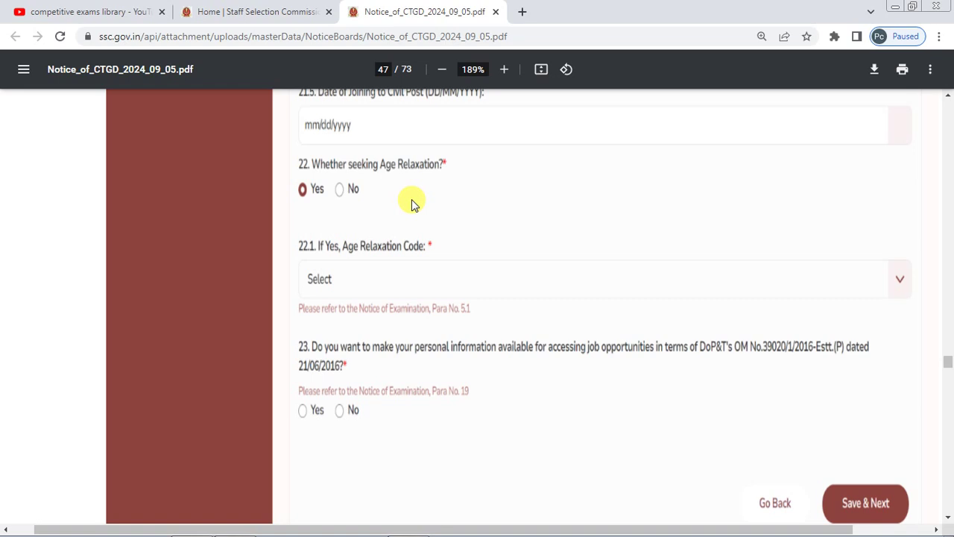
{"action": "scroll", "coordinate": [412, 201], "scroll_direction": "down", "scroll_amount": 2}
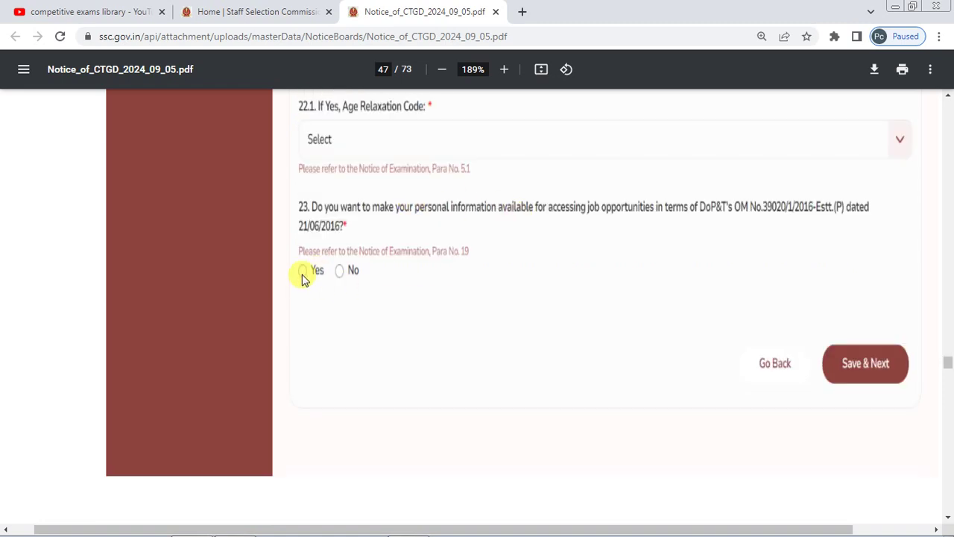
{"action": "scroll", "coordinate": [449, 185], "scroll_direction": "down", "scroll_amount": 9}
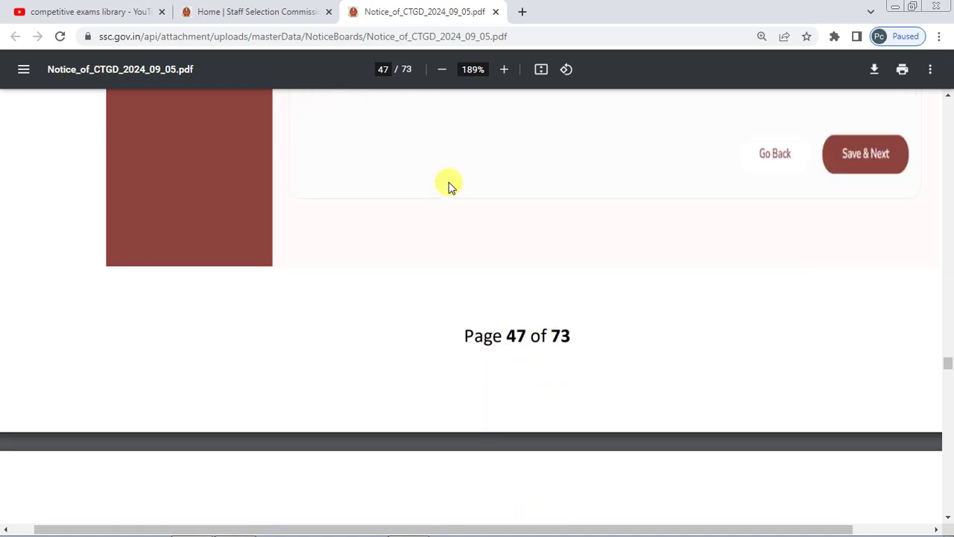
- Zoom page 48 from 189% to 295% on the NCC certificate and sports participation questions
{"action": "scroll", "coordinate": [449, 186], "scroll_direction": "down", "scroll_amount": 3}
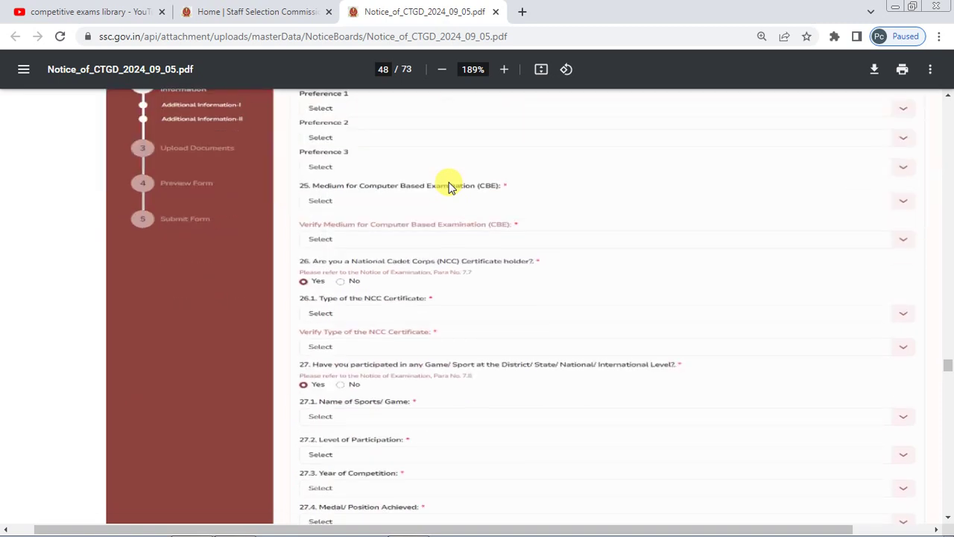
{"action": "scroll", "coordinate": [449, 185], "scroll_direction": "up", "scroll_amount": 1}
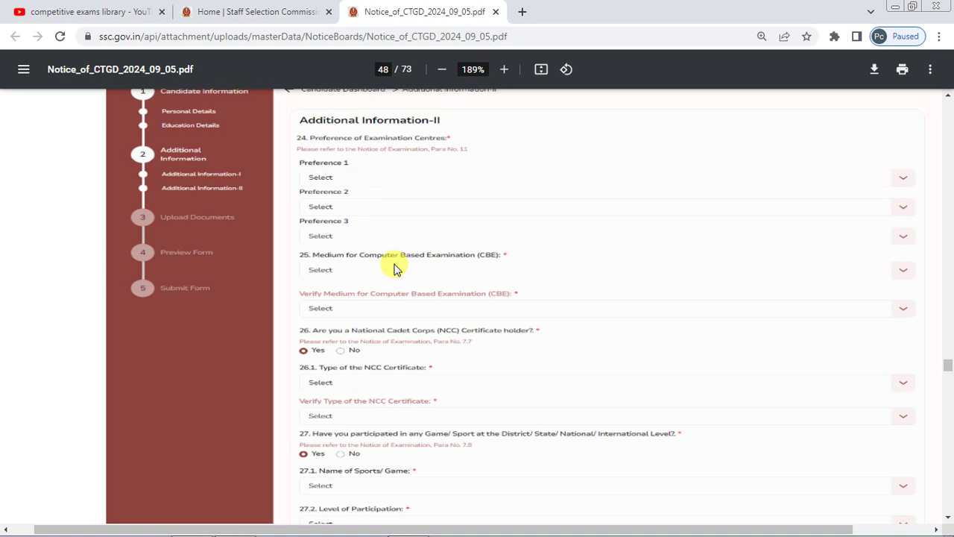
{"action": "scroll", "coordinate": [395, 269], "scroll_direction": "down", "scroll_amount": 2}
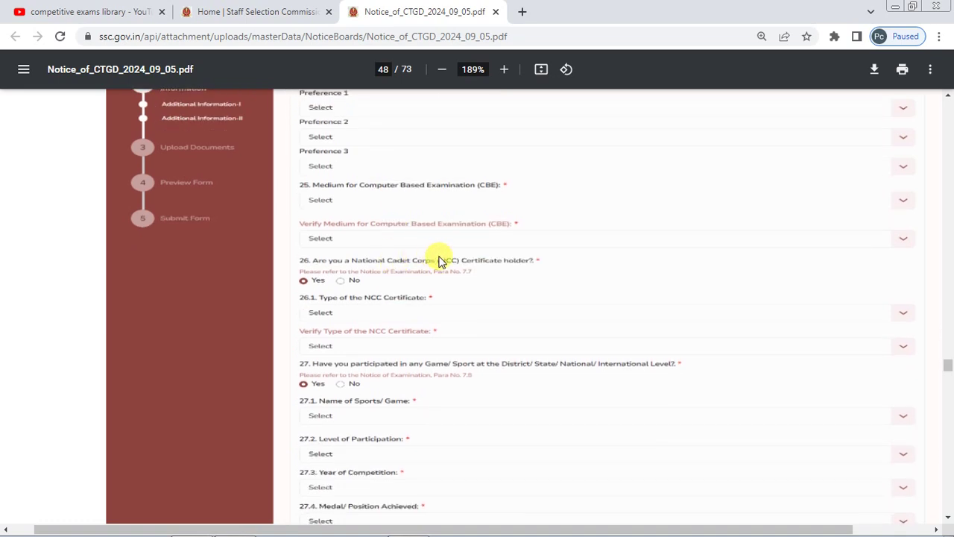
{"action": "scroll", "coordinate": [439, 260], "scroll_direction": "down", "scroll_amount": 2}
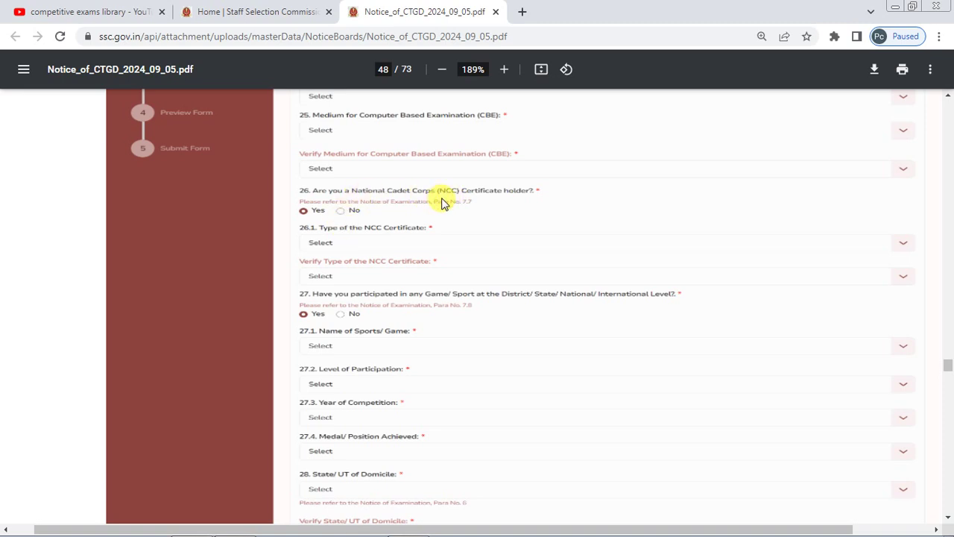
{"action": "scroll", "coordinate": [441, 203], "scroll_direction": "up", "scroll_amount": 2}
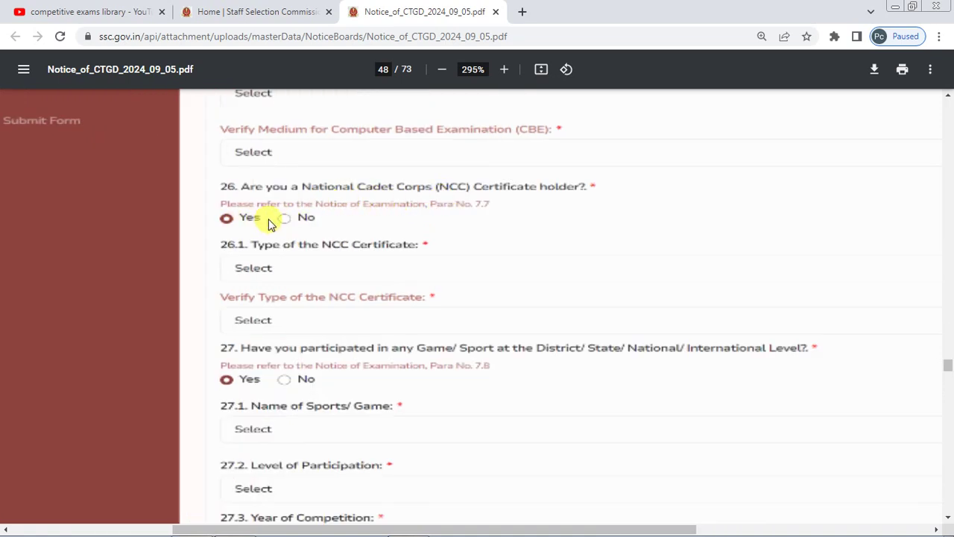
- Scroll down page 48 past questions 28–32 to item 33's CAPF post preferences
{"action": "scroll", "coordinate": [342, 241], "scroll_direction": "down", "scroll_amount": 1}
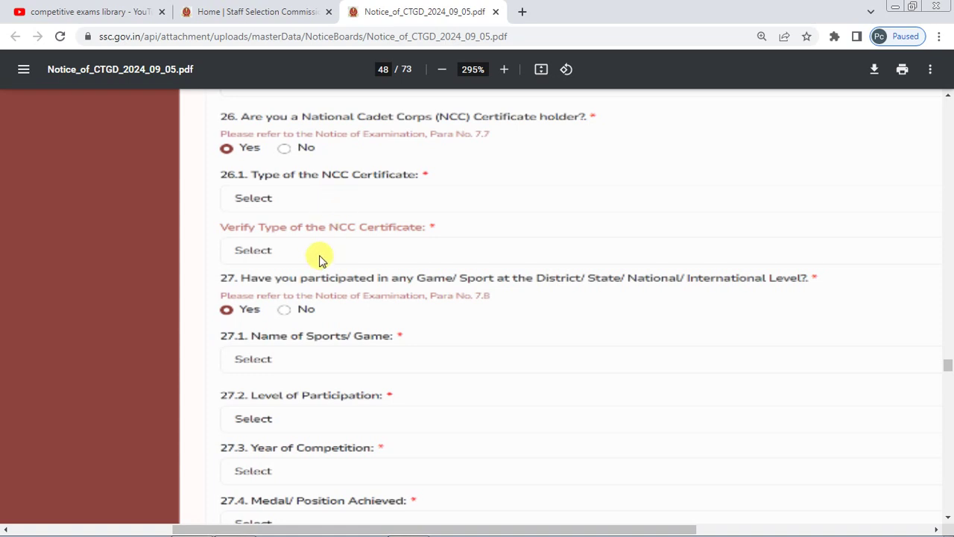
{"action": "scroll", "coordinate": [320, 261], "scroll_direction": "down", "scroll_amount": 1}
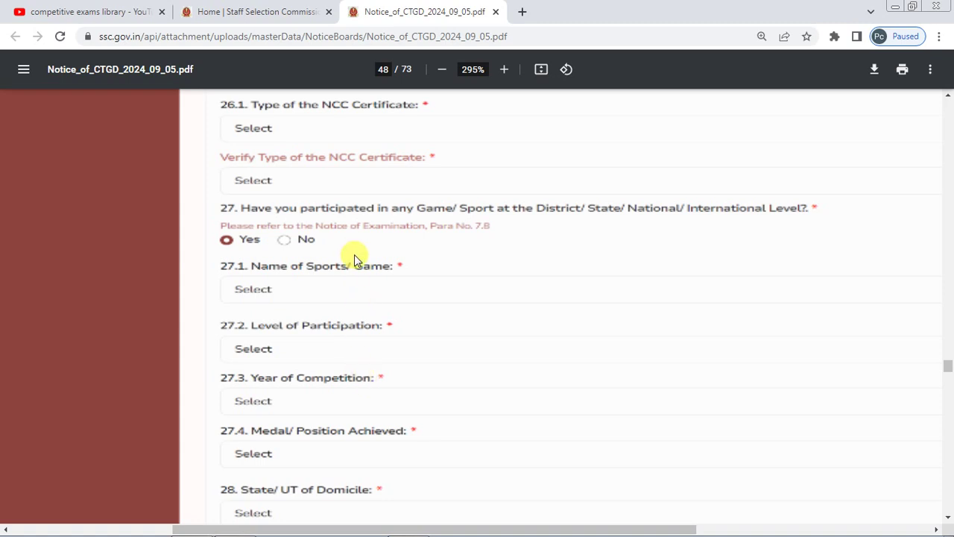
{"action": "scroll", "coordinate": [353, 256], "scroll_direction": "down", "scroll_amount": 2}
{"action": "scroll", "coordinate": [354, 256], "scroll_direction": "down", "scroll_amount": 6}
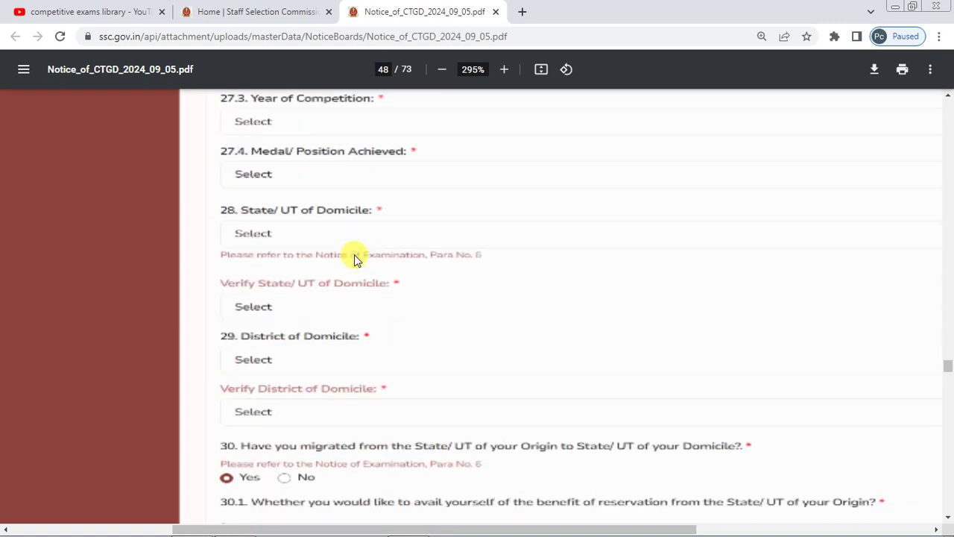
{"action": "scroll", "coordinate": [354, 255], "scroll_direction": "down", "scroll_amount": 2}
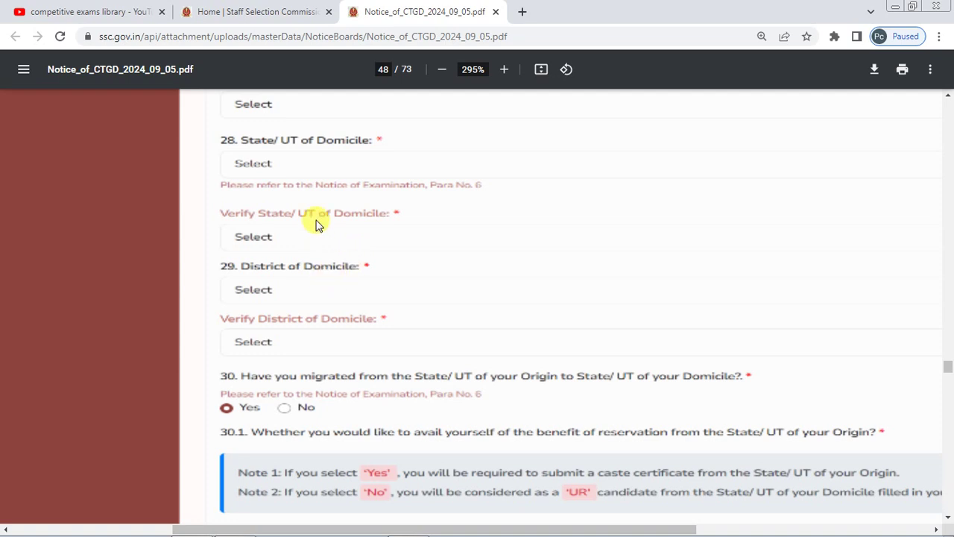
{"action": "scroll", "coordinate": [315, 224], "scroll_direction": "down", "scroll_amount": 2}
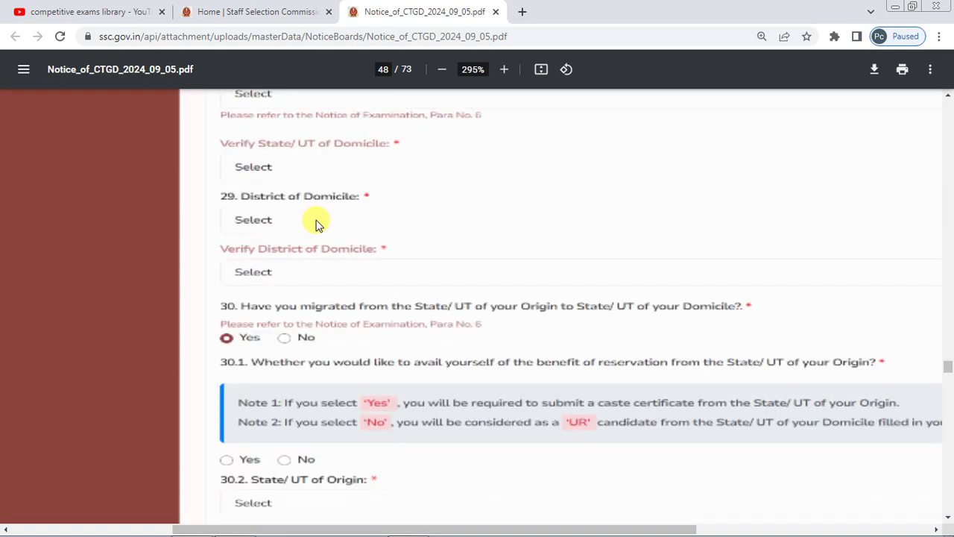
{"action": "scroll", "coordinate": [315, 223], "scroll_direction": "down", "scroll_amount": 2}
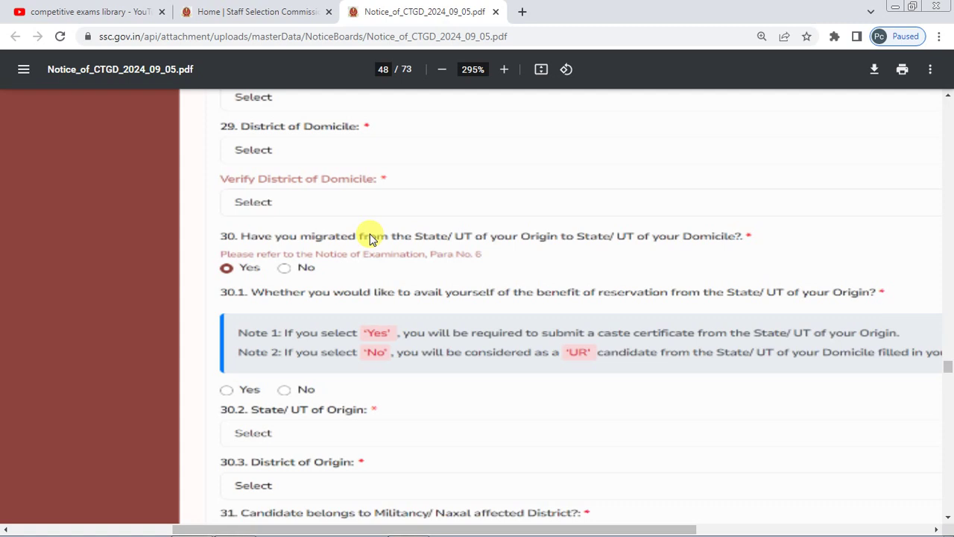
{"action": "scroll", "coordinate": [371, 237], "scroll_direction": "down", "scroll_amount": 2}
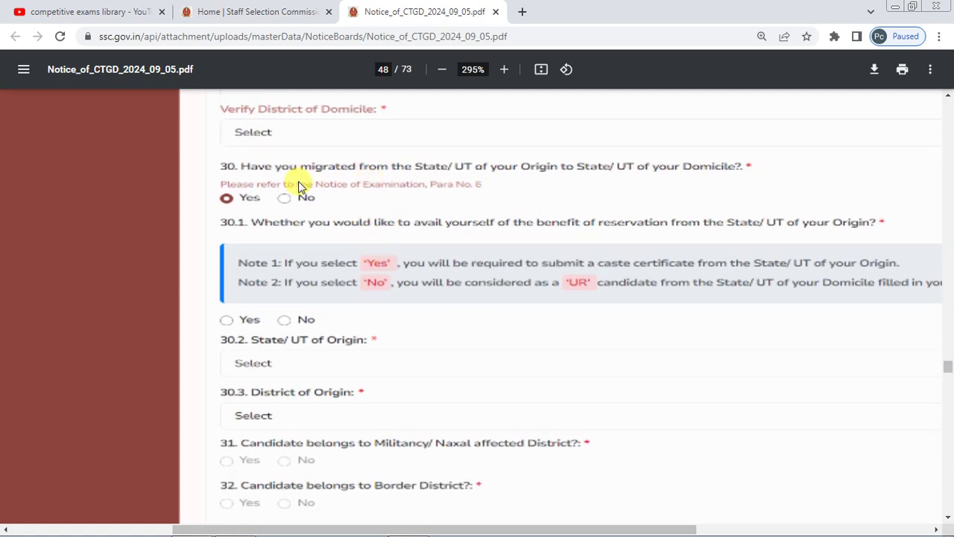
{"action": "scroll", "coordinate": [298, 186], "scroll_direction": "down", "scroll_amount": 2}
{"action": "scroll", "coordinate": [302, 282], "scroll_direction": "down", "scroll_amount": 2}
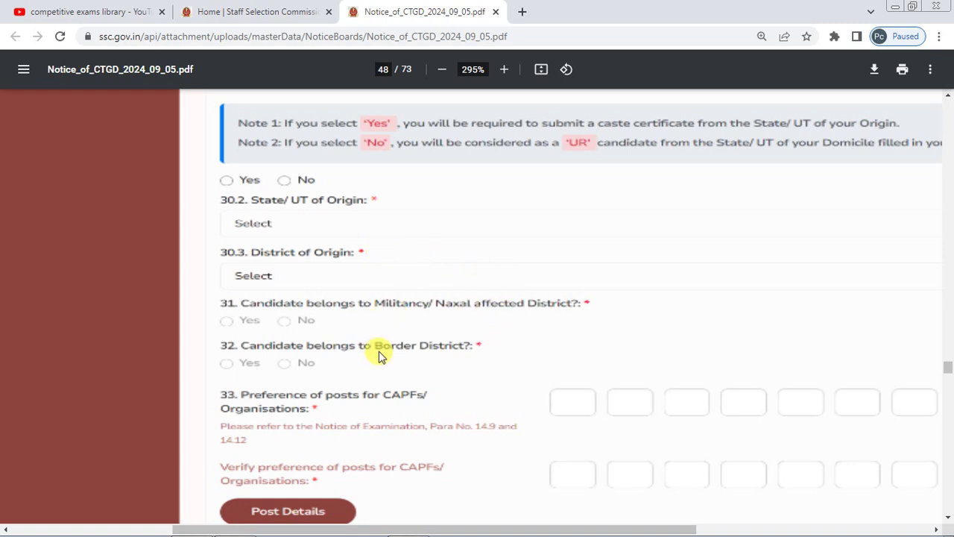
- Scroll past the page 48 form screenshot toward page 49's Upload Photo & Signature heading
{"action": "scroll", "coordinate": [400, 238], "scroll_direction": "down", "scroll_amount": 2}
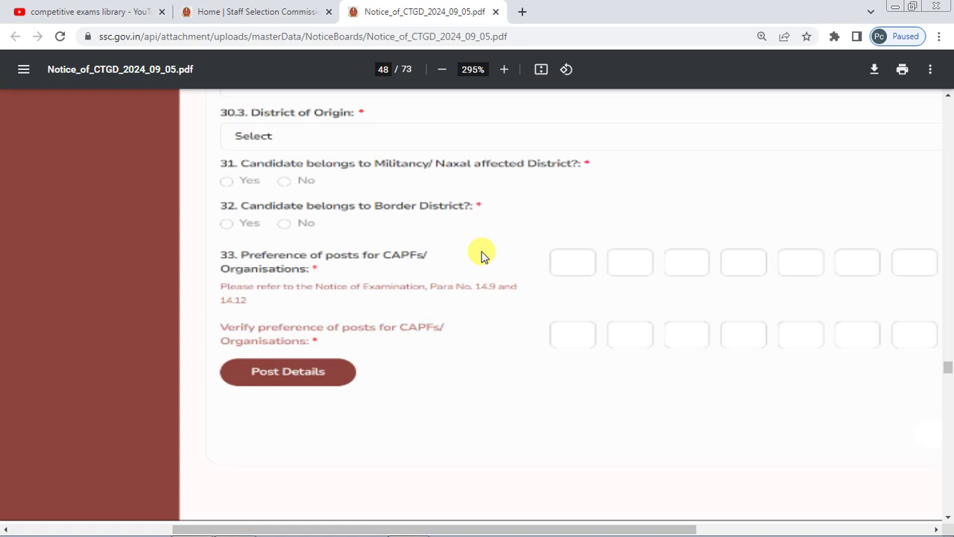
{"action": "scroll", "coordinate": [481, 255], "scroll_direction": "down", "scroll_amount": 1}
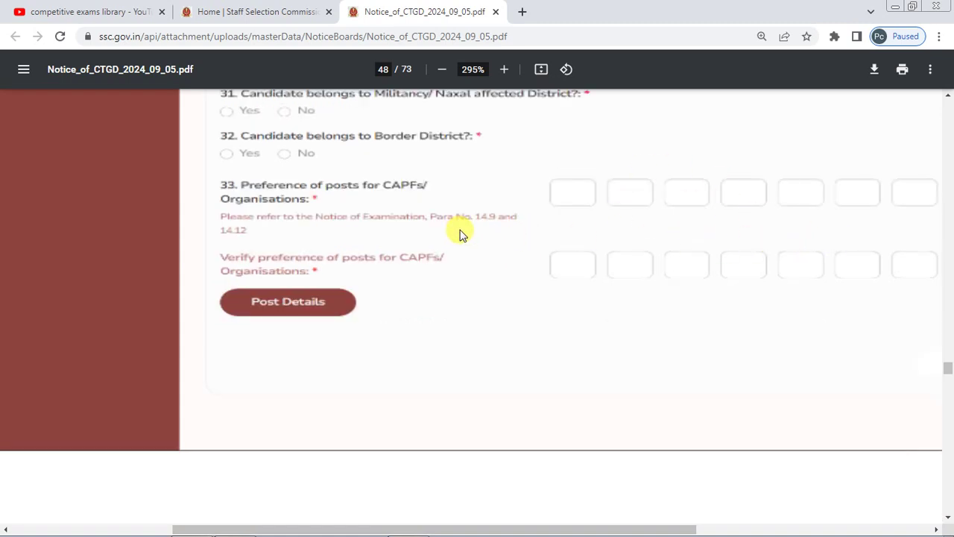
{"action": "scroll", "coordinate": [460, 233], "scroll_direction": "down", "scroll_amount": 10}
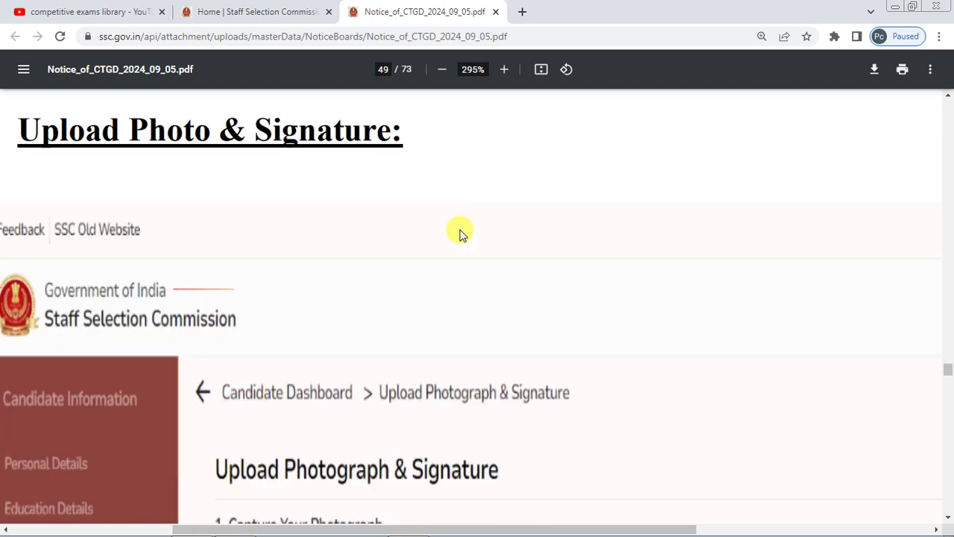
- At 221% zoom, read the photo, QR code and signature instructions down to page 50's Preview Form screenshot
{"action": "scroll", "coordinate": [460, 233], "scroll_direction": "down", "scroll_amount": 5}
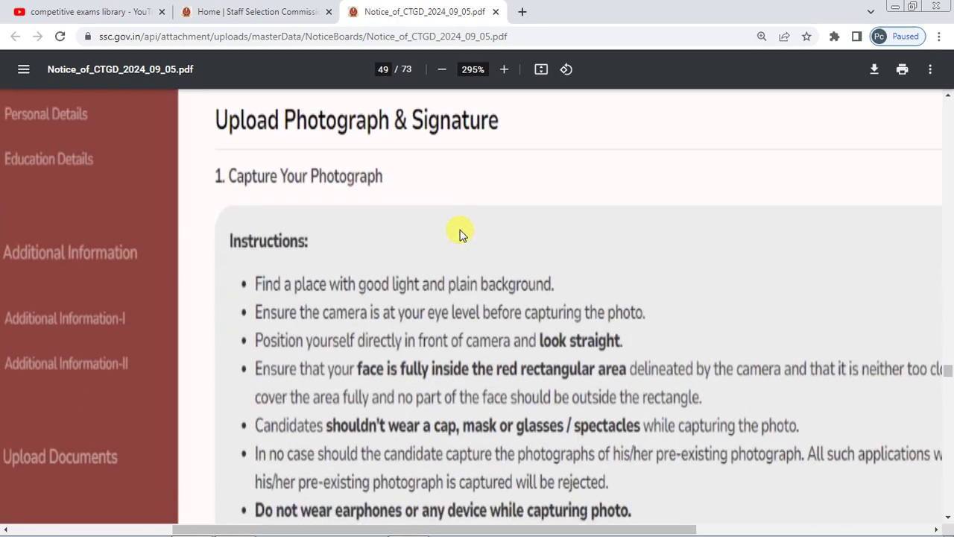
{"action": "scroll", "coordinate": [459, 233], "scroll_direction": "down", "scroll_amount": 2}
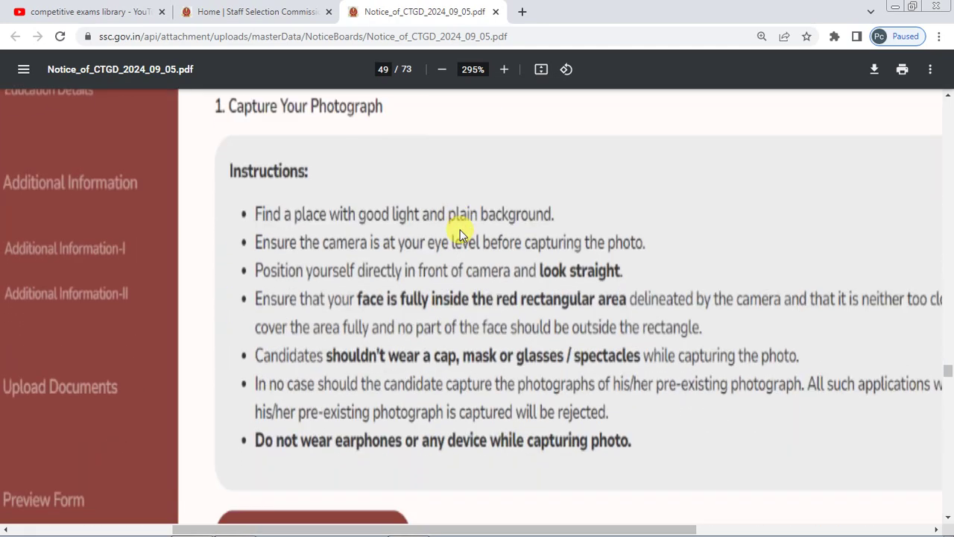
{"action": "scroll", "coordinate": [460, 233], "scroll_direction": "down", "scroll_amount": 2, "text": "ctrl"}
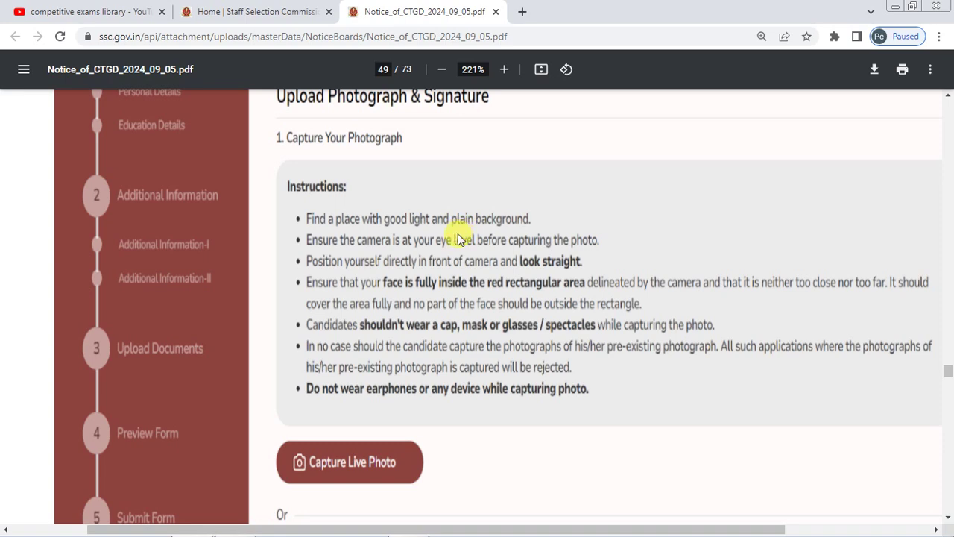
{"action": "scroll", "coordinate": [423, 297], "scroll_direction": "down", "scroll_amount": 2}
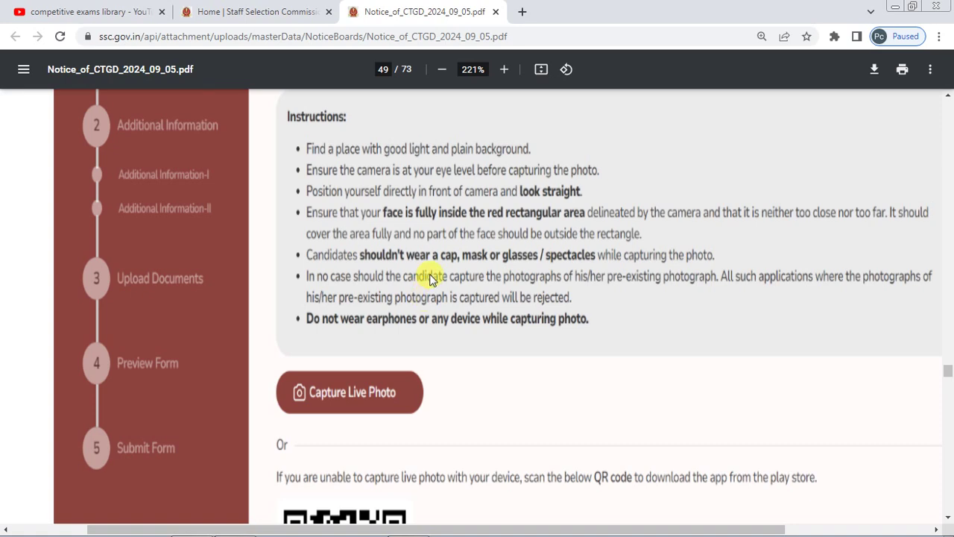
{"action": "scroll", "coordinate": [430, 278], "scroll_direction": "up", "scroll_amount": 2}
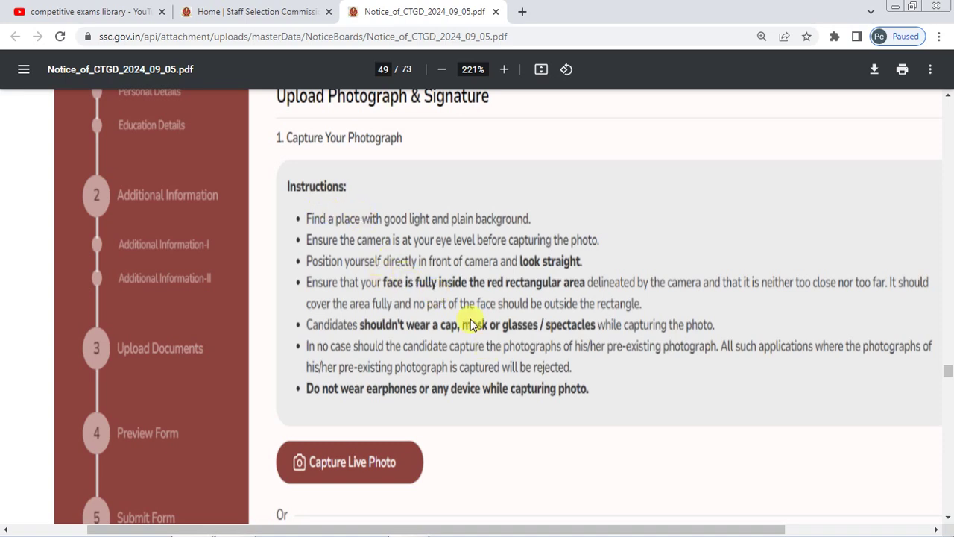
{"action": "scroll", "coordinate": [442, 228], "scroll_direction": "down", "scroll_amount": 2}
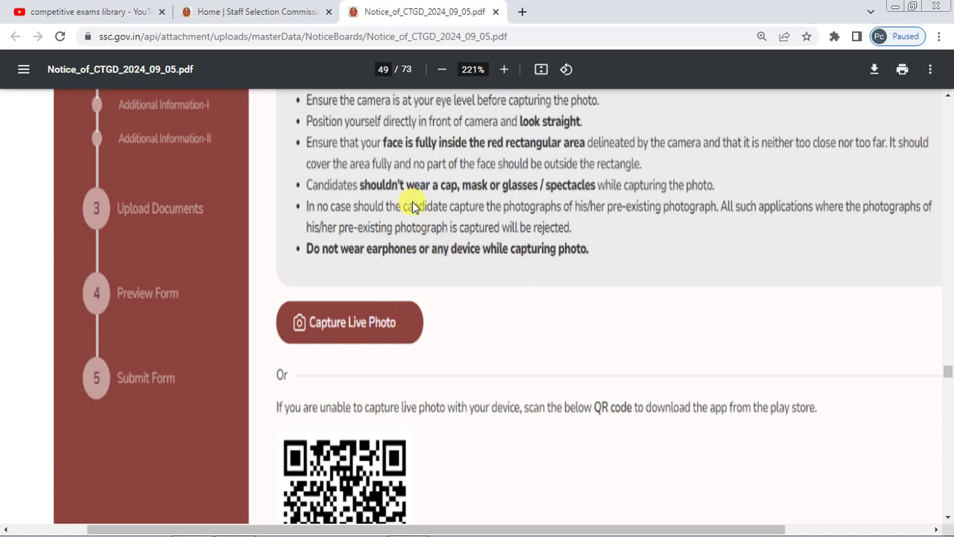
{"action": "scroll", "coordinate": [412, 206], "scroll_direction": "down", "scroll_amount": 2}
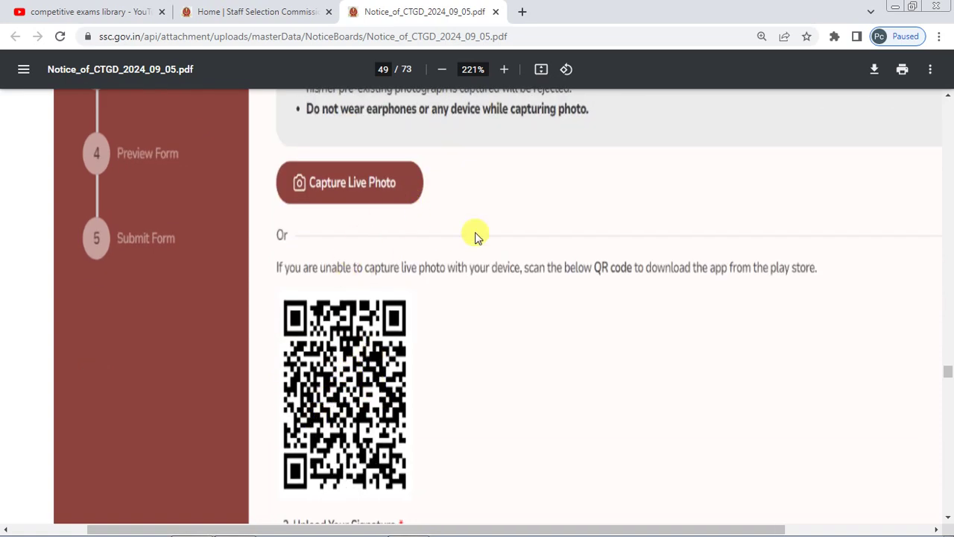
{"action": "scroll", "coordinate": [477, 237], "scroll_direction": "down", "scroll_amount": 2}
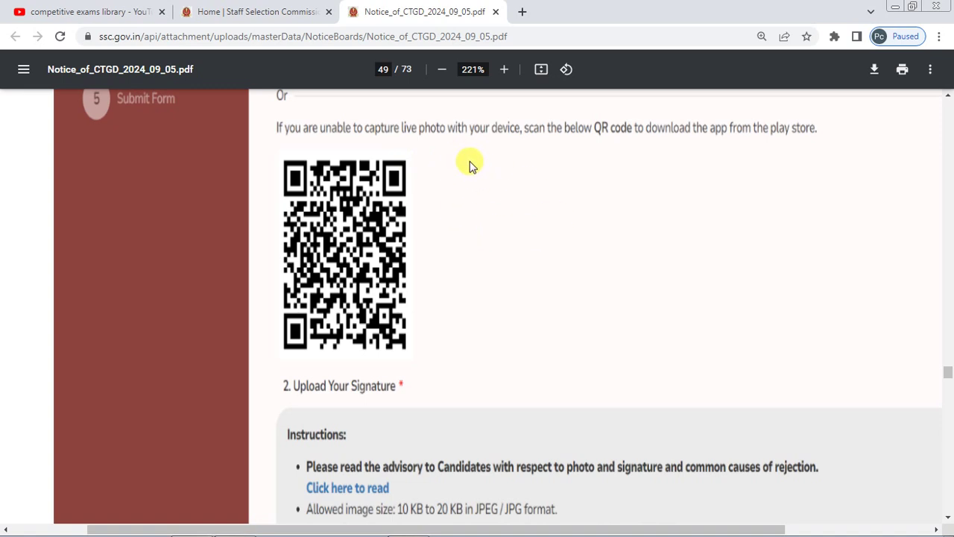
{"action": "scroll", "coordinate": [470, 164], "scroll_direction": "down", "scroll_amount": 2}
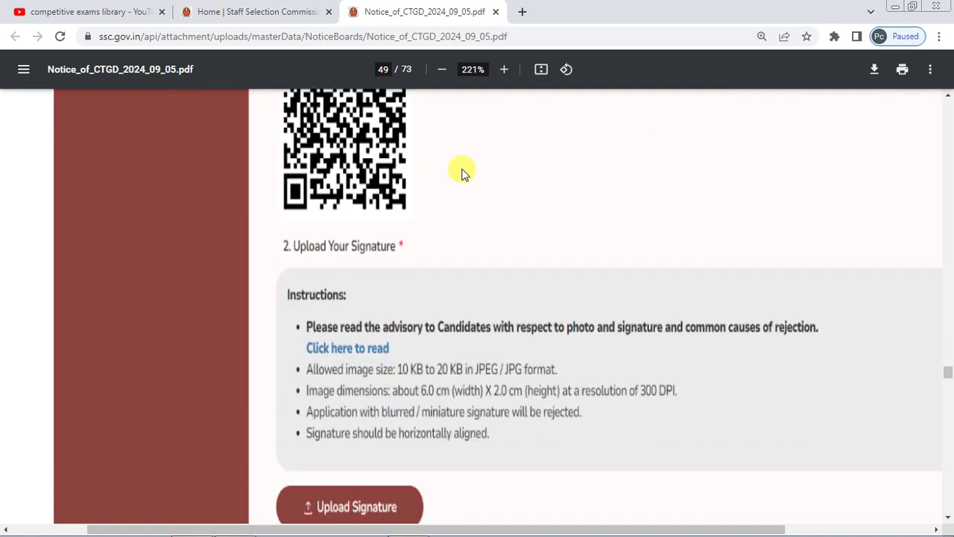
{"action": "scroll", "coordinate": [462, 171], "scroll_direction": "down", "scroll_amount": 1}
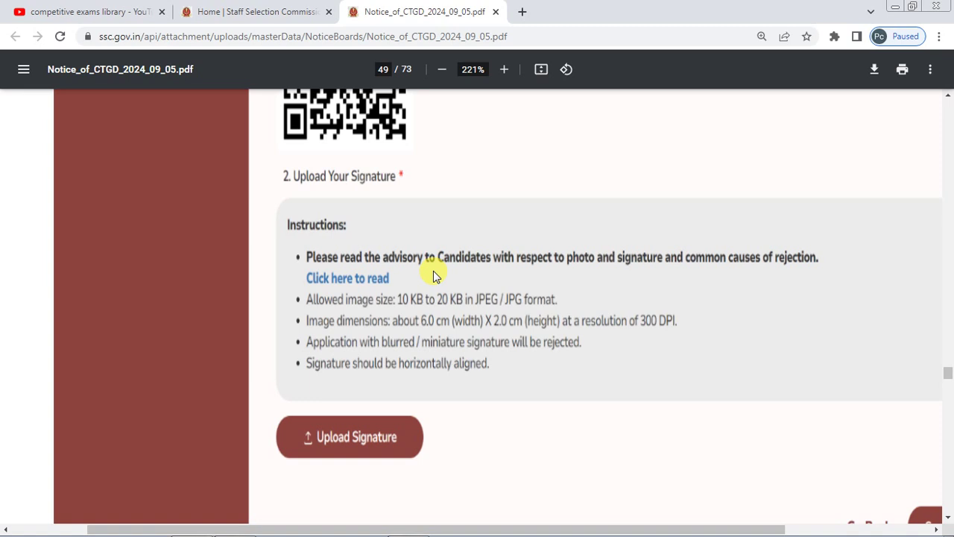
{"action": "scroll", "coordinate": [433, 271], "scroll_direction": "down", "scroll_amount": 2}
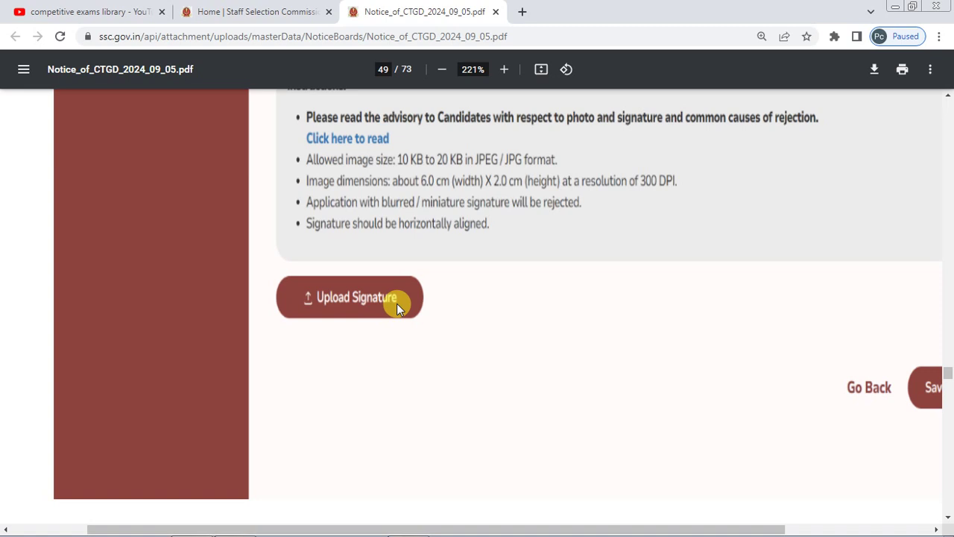
{"action": "scroll", "coordinate": [396, 304], "scroll_direction": "down", "scroll_amount": 5}
{"action": "scroll", "coordinate": [396, 305], "scroll_direction": "down", "scroll_amount": 3}
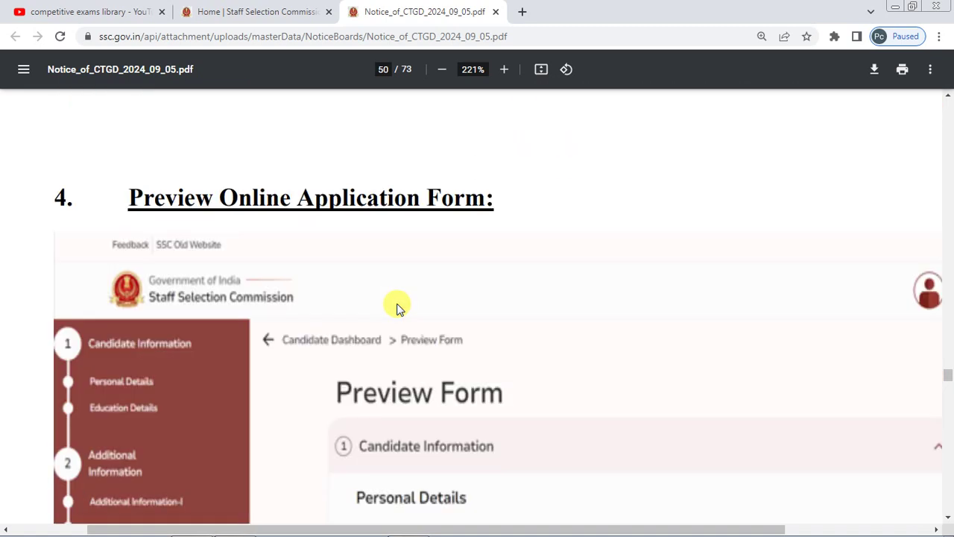
- Scroll through the Additional Information-II preview screenshots on pages 52–53
{"action": "scroll", "coordinate": [396, 308], "scroll_direction": "down", "scroll_amount": 2}
{"action": "scroll", "coordinate": [396, 308], "scroll_direction": "down", "scroll_amount": 2}
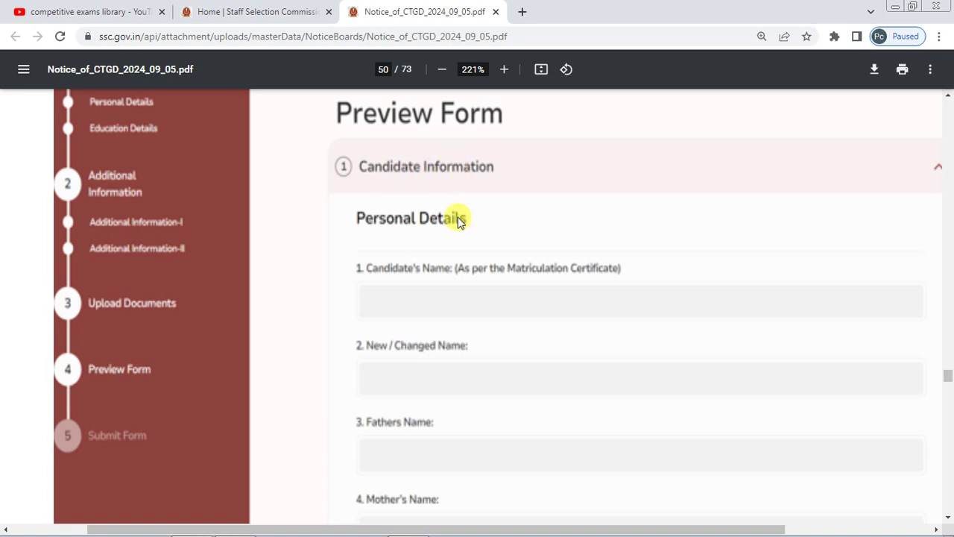
{"action": "scroll", "coordinate": [458, 222], "scroll_direction": "down", "scroll_amount": 20}
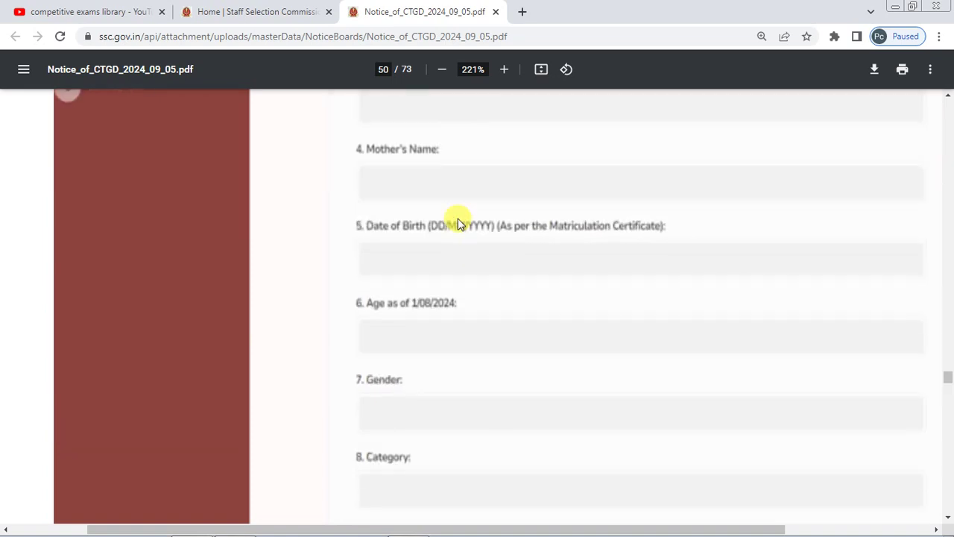
{"action": "scroll", "coordinate": [459, 222], "scroll_direction": "down", "scroll_amount": 20}
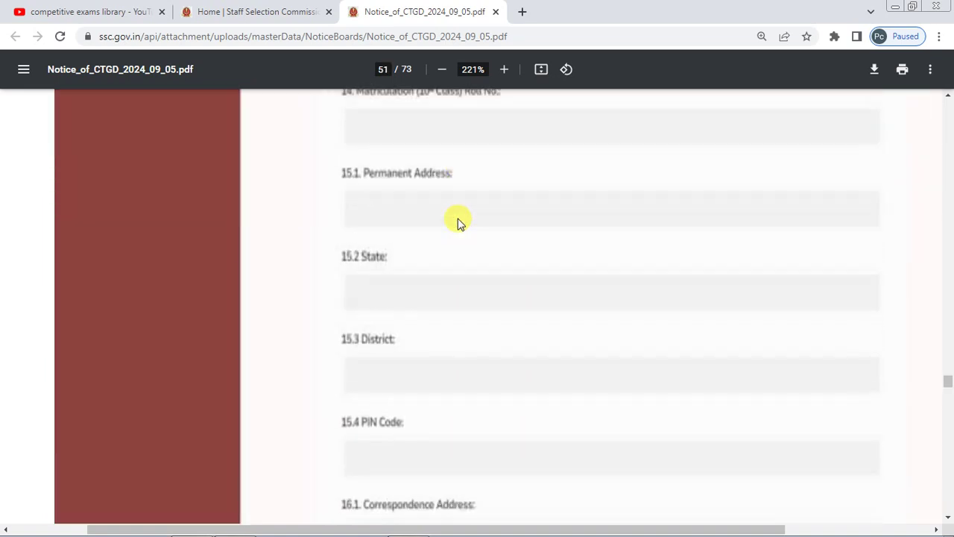
{"action": "scroll", "coordinate": [459, 222], "scroll_direction": "down", "scroll_amount": 20}
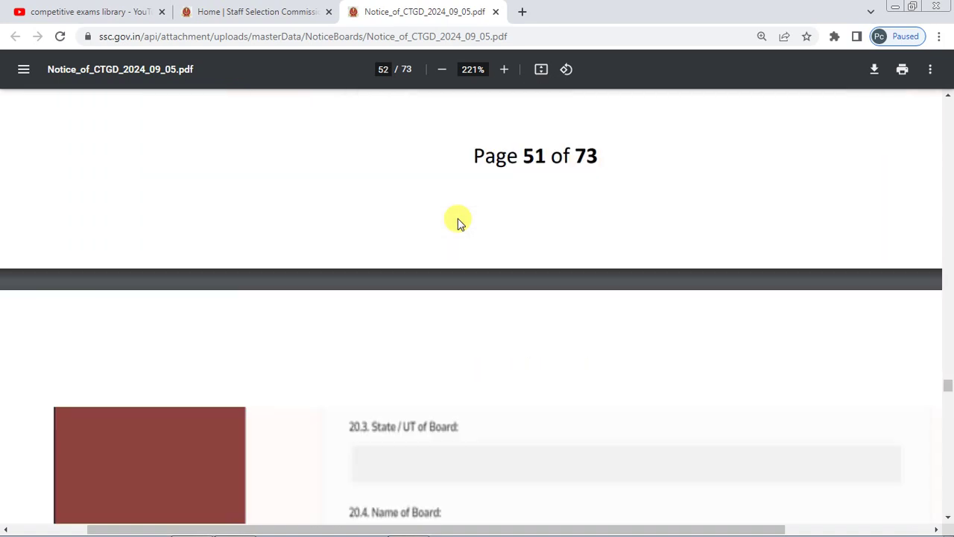
{"action": "scroll", "coordinate": [458, 222], "scroll_direction": "down", "scroll_amount": 10}
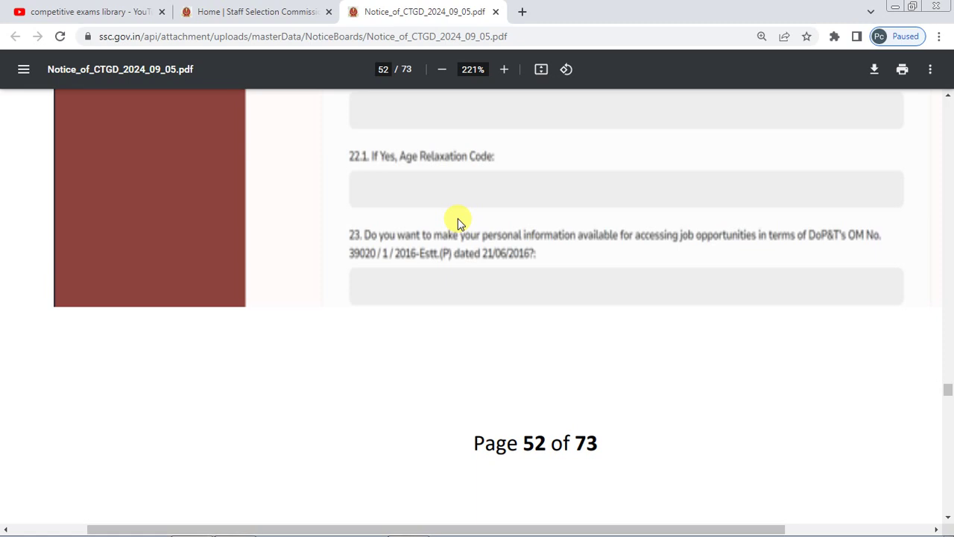
{"action": "scroll", "coordinate": [459, 222], "scroll_direction": "down", "scroll_amount": 2}
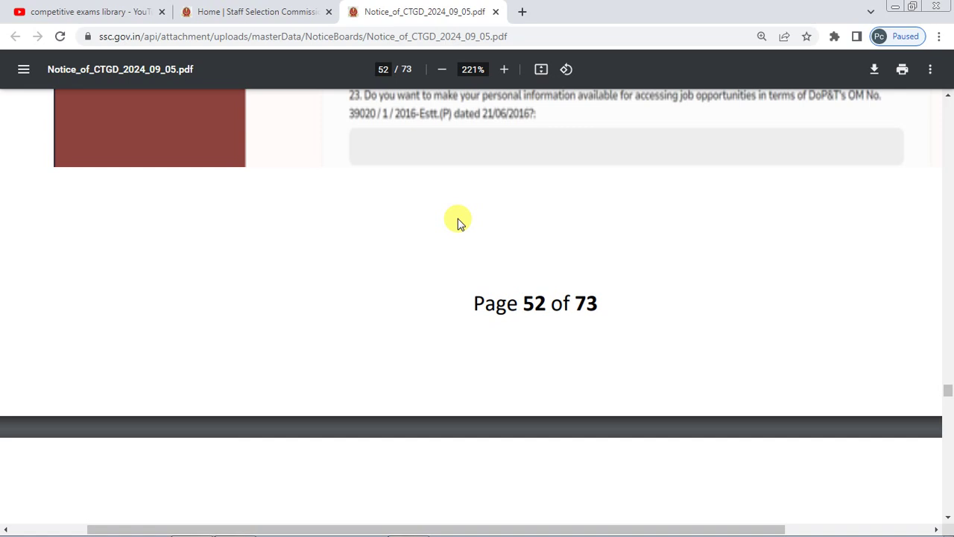
{"action": "scroll", "coordinate": [458, 222], "scroll_direction": "down", "scroll_amount": 2}
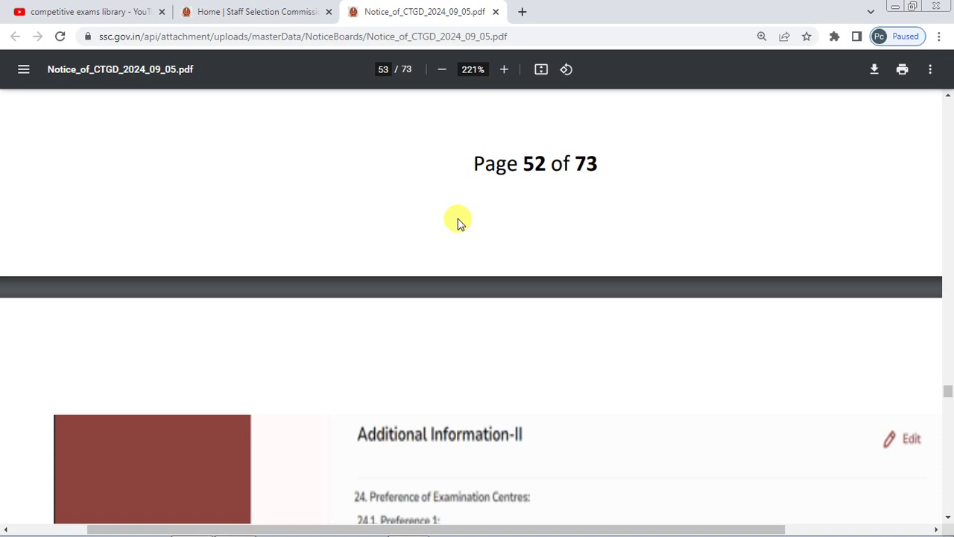
- Continue to page 54's Uploaded Documents photo and signature section ending with Go Back
{"action": "scroll", "coordinate": [459, 223], "scroll_direction": "down", "scroll_amount": 2}
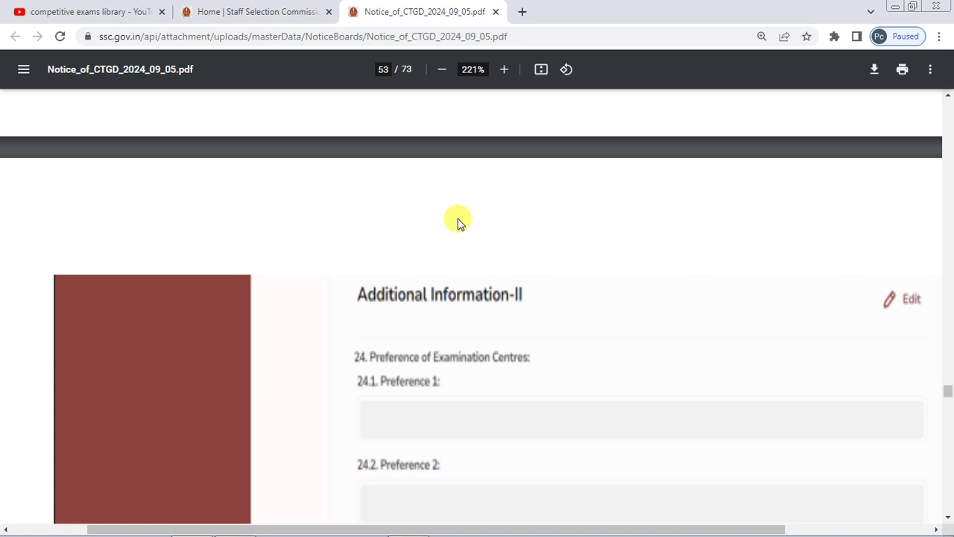
{"action": "scroll", "coordinate": [458, 222], "scroll_direction": "down", "scroll_amount": 1}
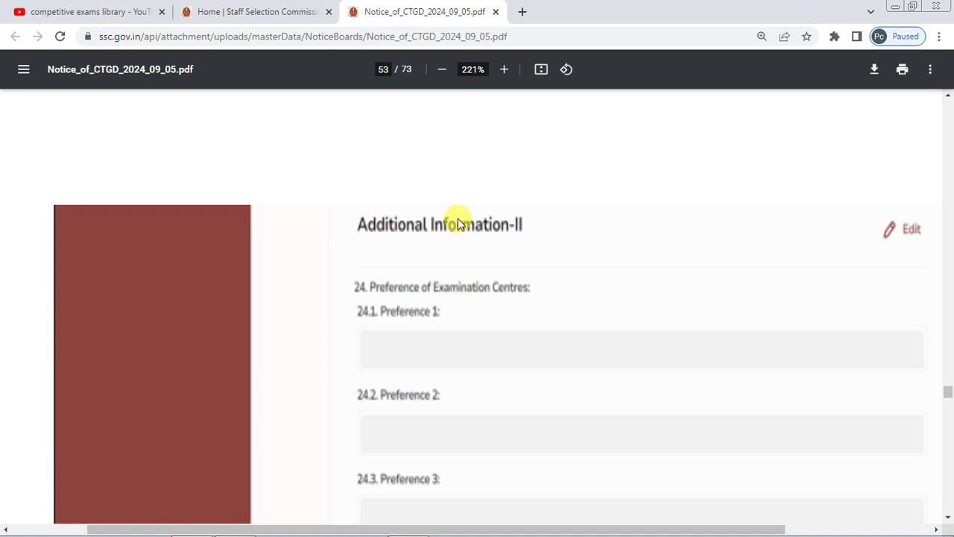
{"action": "scroll", "coordinate": [458, 222], "scroll_direction": "down", "scroll_amount": 5}
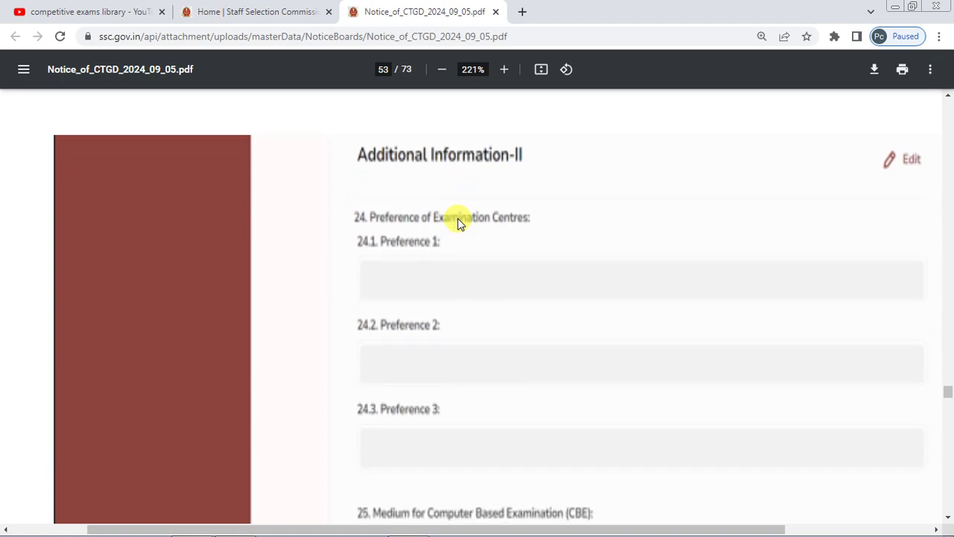
{"action": "scroll", "coordinate": [457, 222], "scroll_direction": "down", "scroll_amount": 10}
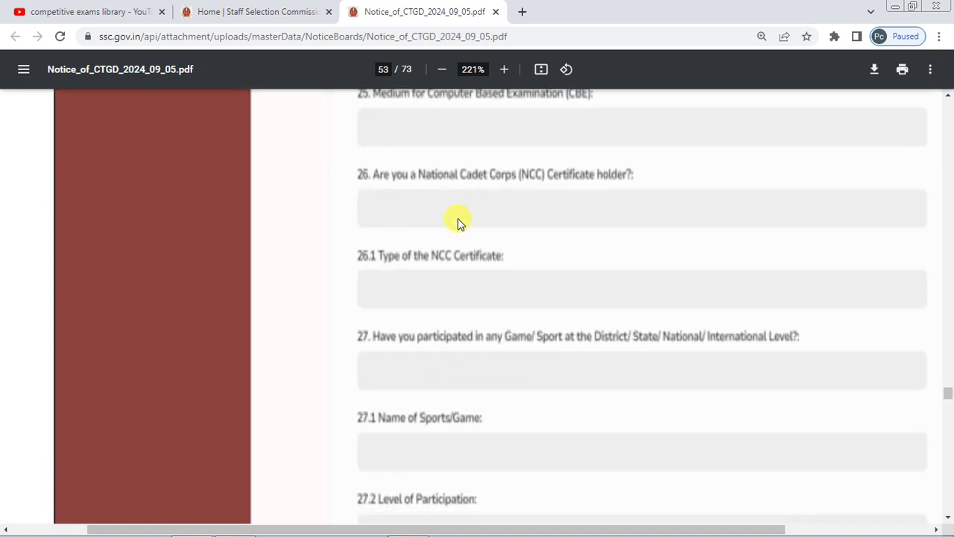
{"action": "scroll", "coordinate": [458, 222], "scroll_direction": "down", "scroll_amount": 10}
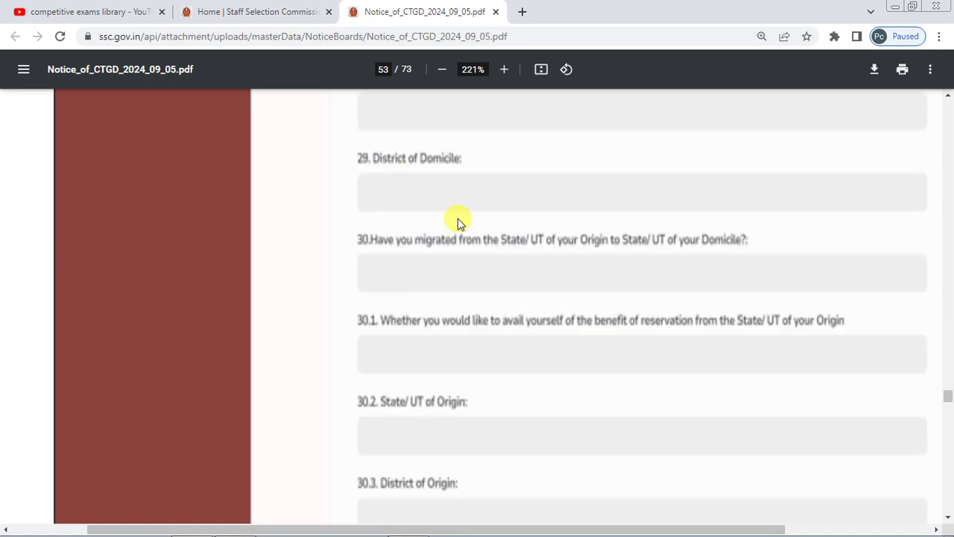
{"action": "scroll", "coordinate": [458, 222], "scroll_direction": "down", "scroll_amount": 7}
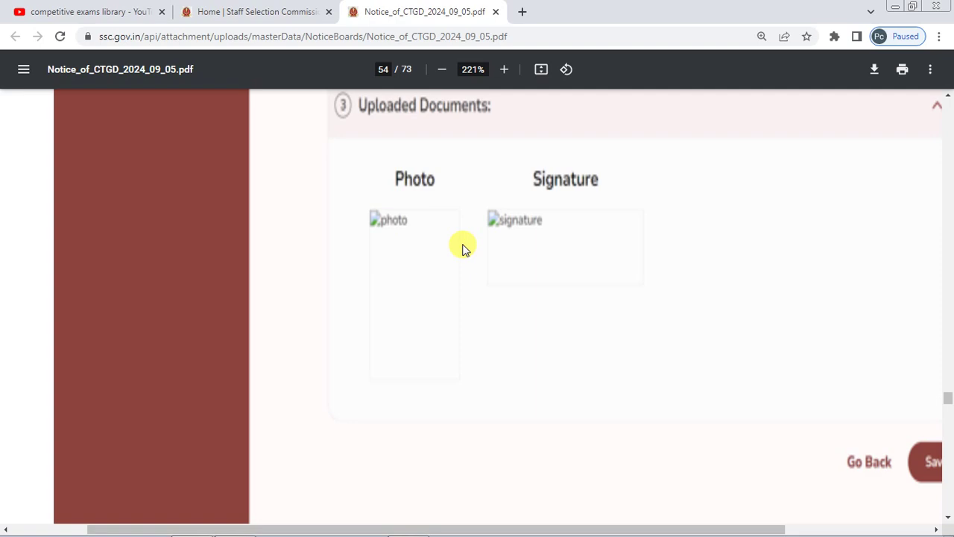
{"action": "scroll", "coordinate": [609, 265], "scroll_direction": "down", "scroll_amount": 2}
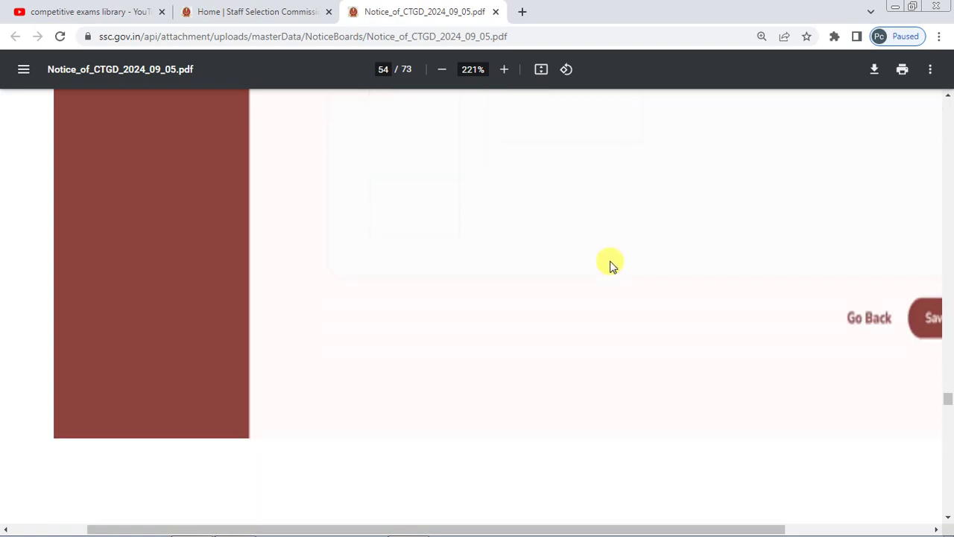
{"action": "scroll", "coordinate": [610, 265], "scroll_direction": "down", "scroll_amount": 12}
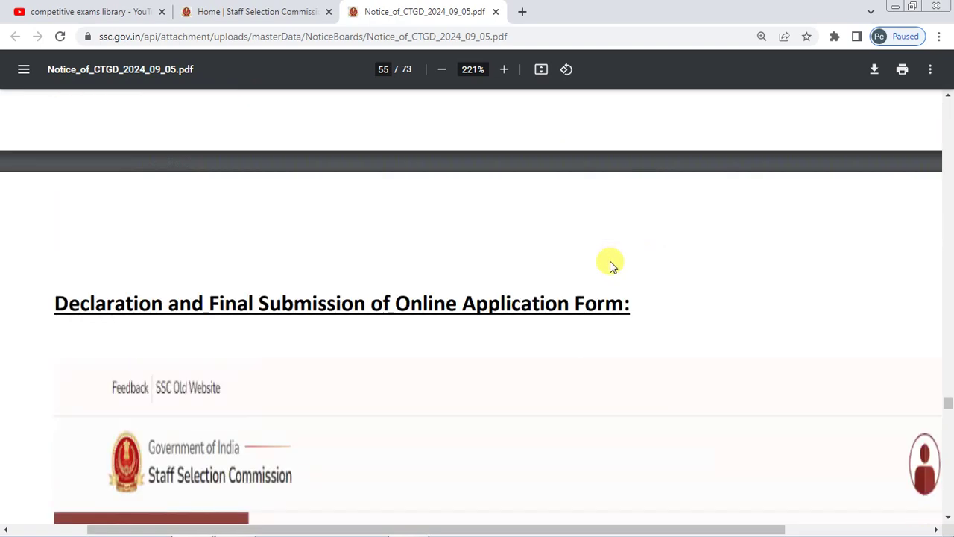
- Read the Declaration and captcha screenshot at 166% zoom, reaching Annexure-III (1/4) on page 56
{"action": "scroll", "coordinate": [610, 266], "scroll_direction": "down", "scroll_amount": 7}
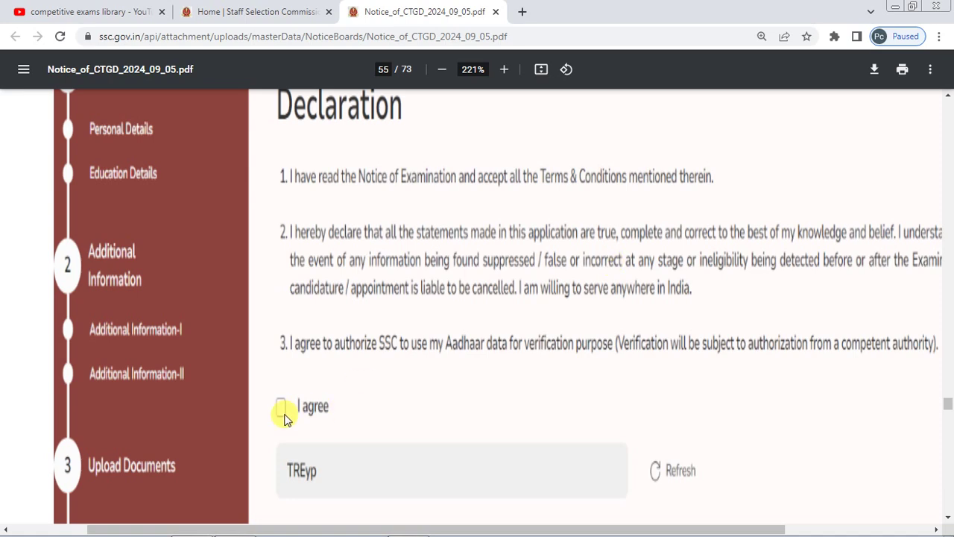
{"action": "scroll", "coordinate": [415, 343], "scroll_direction": "down", "scroll_amount": 1}
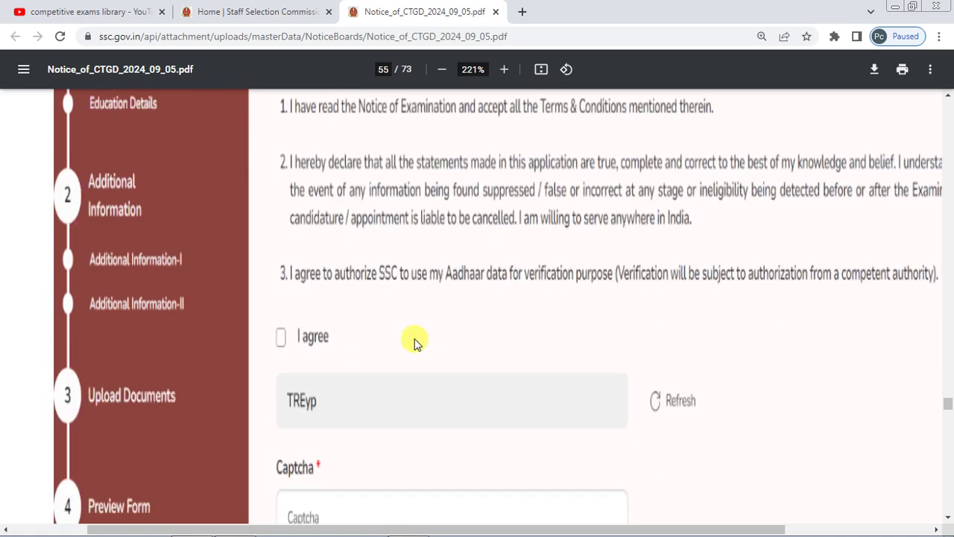
{"action": "scroll", "coordinate": [416, 344], "scroll_direction": "down", "scroll_amount": 5}
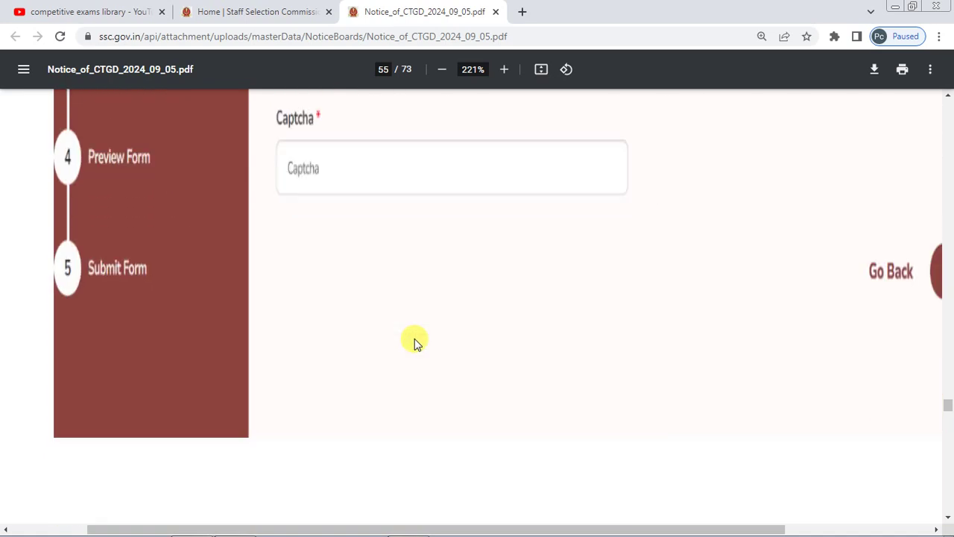
{"action": "scroll", "coordinate": [414, 338], "scroll_direction": "down", "scroll_amount": 1}
{"action": "scroll", "coordinate": [414, 339], "scroll_direction": "down", "scroll_amount": 5}
{"action": "scroll", "coordinate": [415, 344], "scroll_direction": "down", "scroll_amount": 5}
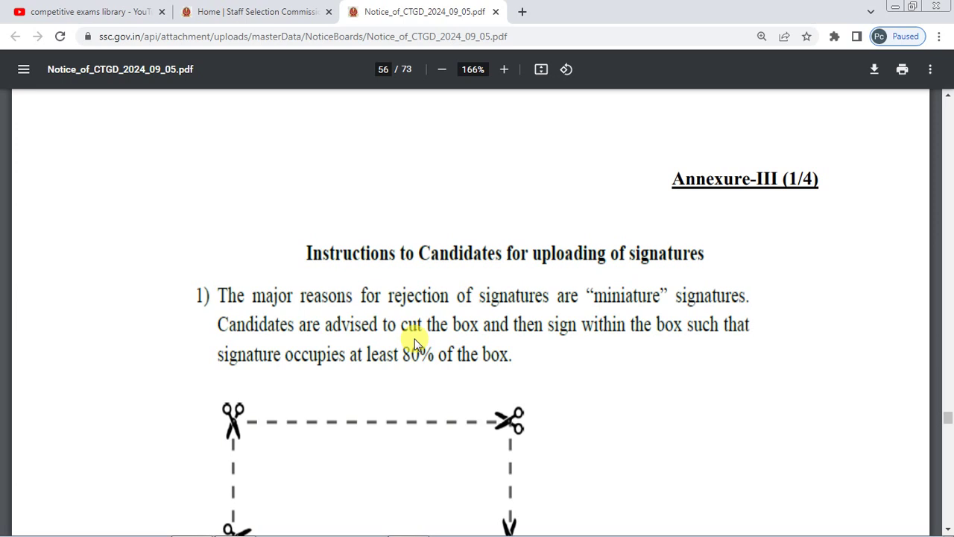
- Scroll through page 57's approved and rejected signature examples to page 58's photograph rejection reasons
{"action": "scroll", "coordinate": [414, 338], "scroll_direction": "down", "scroll_amount": 1}
{"action": "scroll", "coordinate": [415, 341], "scroll_direction": "down", "scroll_amount": 1}
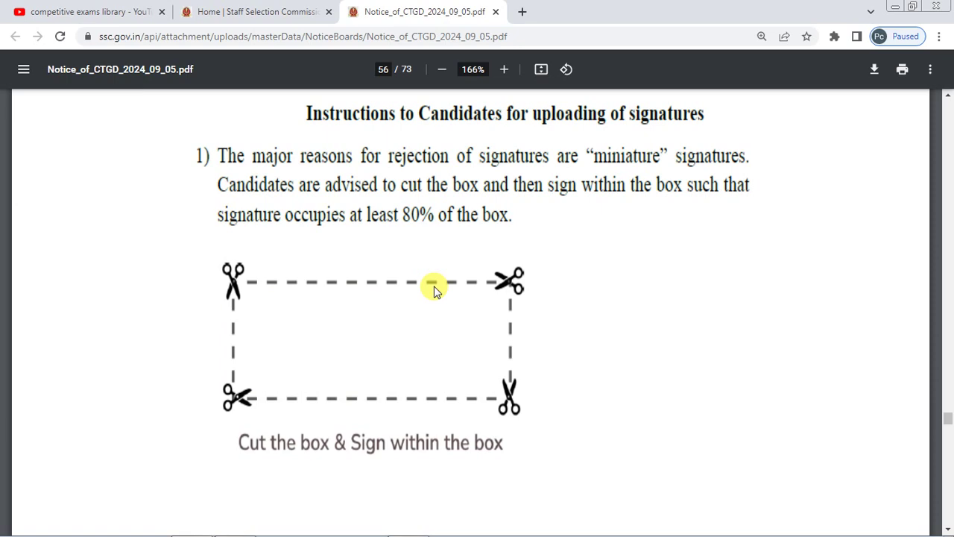
{"action": "scroll", "coordinate": [434, 289], "scroll_direction": "down", "scroll_amount": 15}
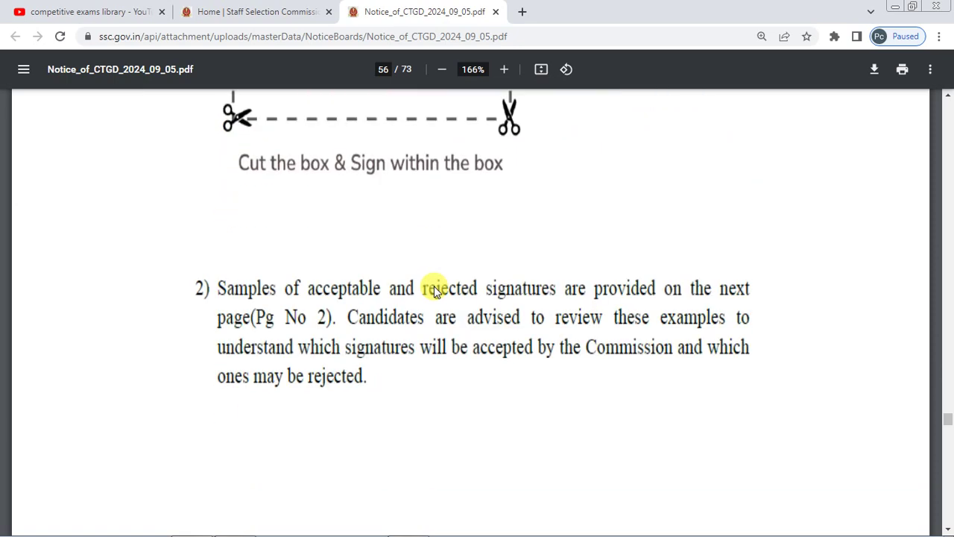
{"action": "scroll", "coordinate": [435, 289], "scroll_direction": "up", "scroll_amount": 1}
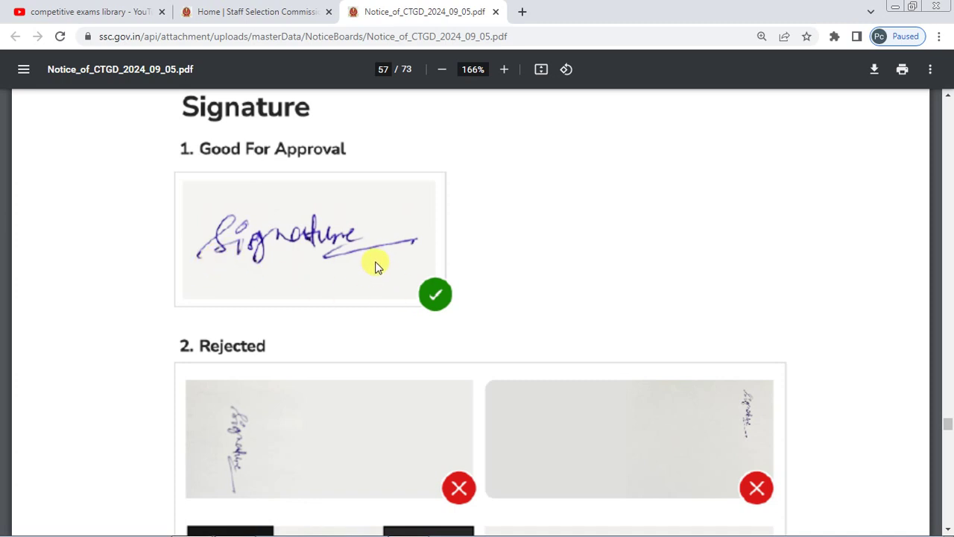
{"action": "scroll", "coordinate": [374, 266], "scroll_direction": "down", "scroll_amount": 2}
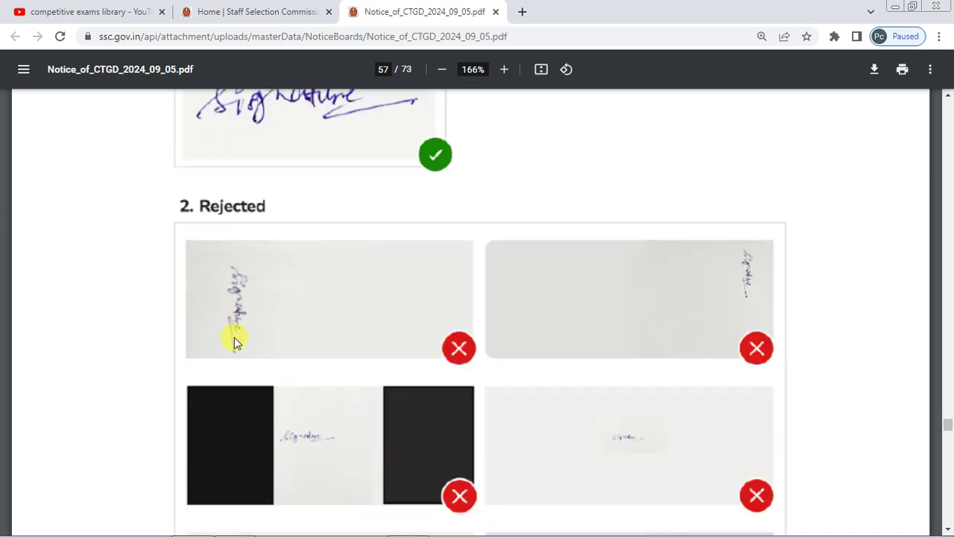
{"action": "scroll", "coordinate": [234, 337], "scroll_direction": "down", "scroll_amount": 3}
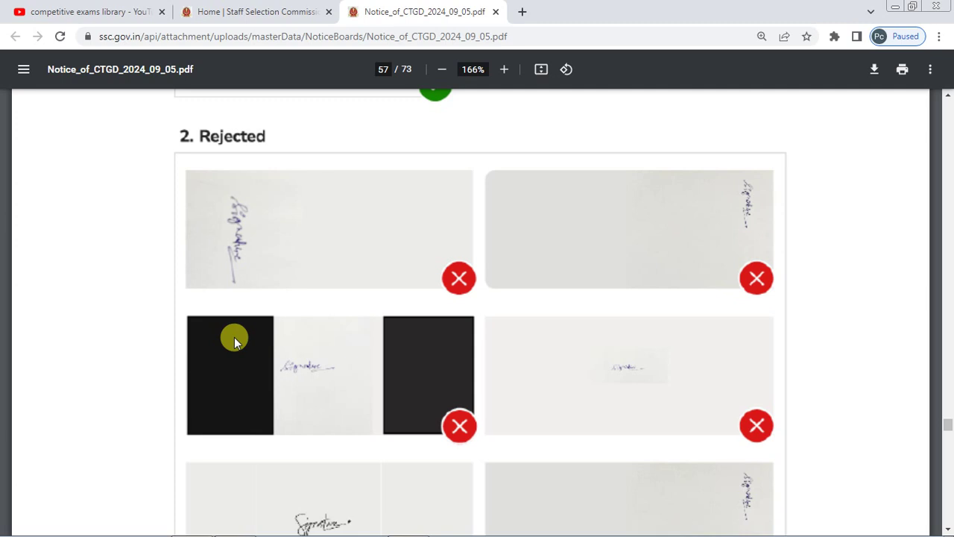
{"action": "scroll", "coordinate": [447, 345], "scroll_direction": "down", "scroll_amount": 2}
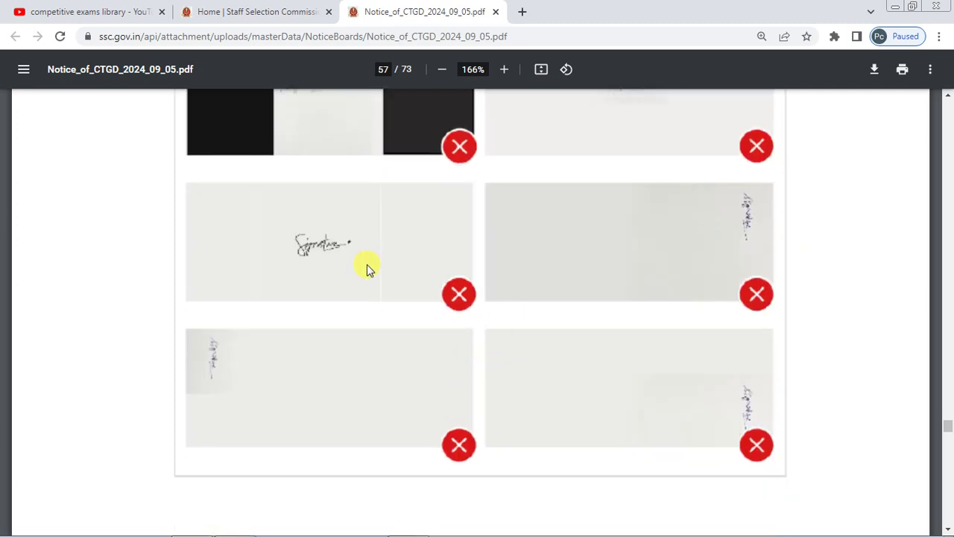
{"action": "scroll", "coordinate": [367, 268], "scroll_direction": "down", "scroll_amount": 12}
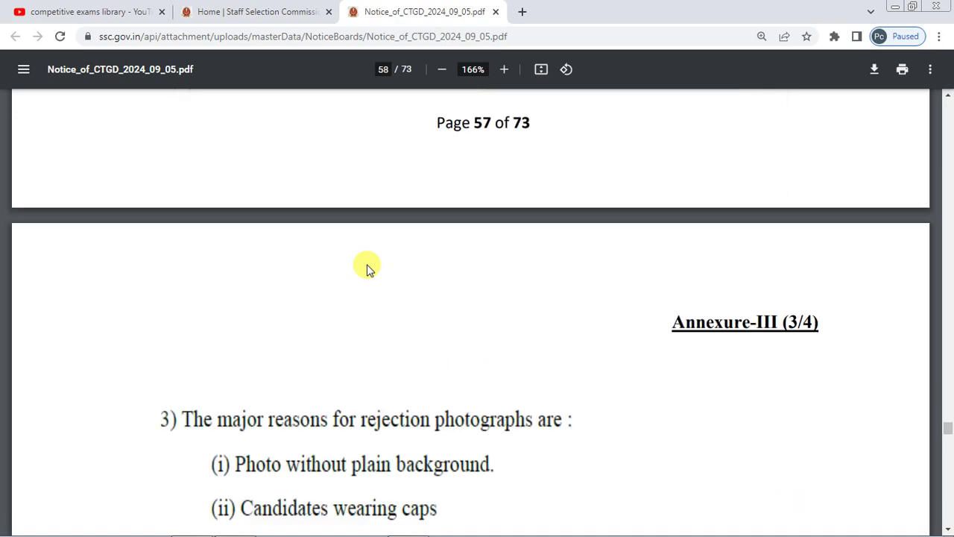
- Review page 59's photograph samples down to page 60's Place/Date lines, then switch to the SSC login page
{"action": "scroll", "coordinate": [366, 269], "scroll_direction": "down", "scroll_amount": 9}
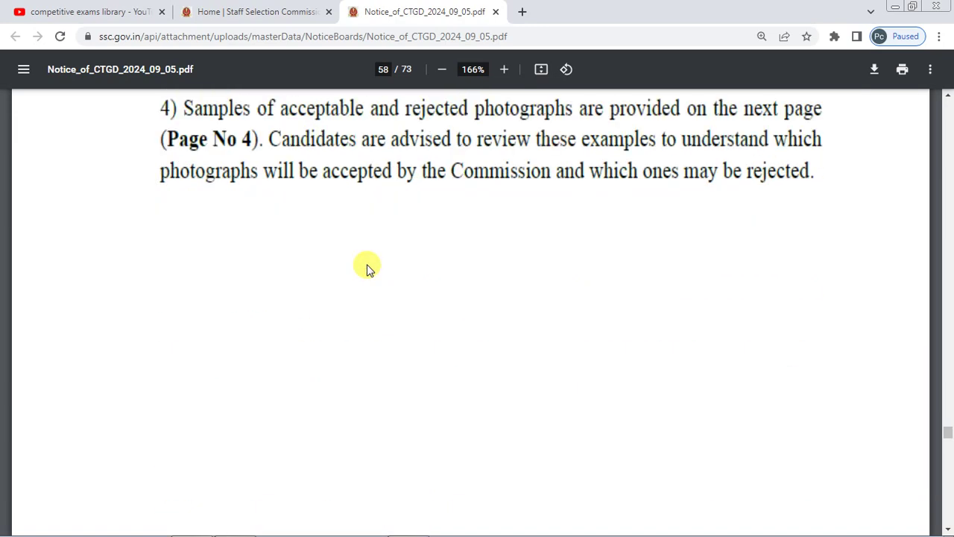
{"action": "scroll", "coordinate": [367, 268], "scroll_direction": "down", "scroll_amount": 9}
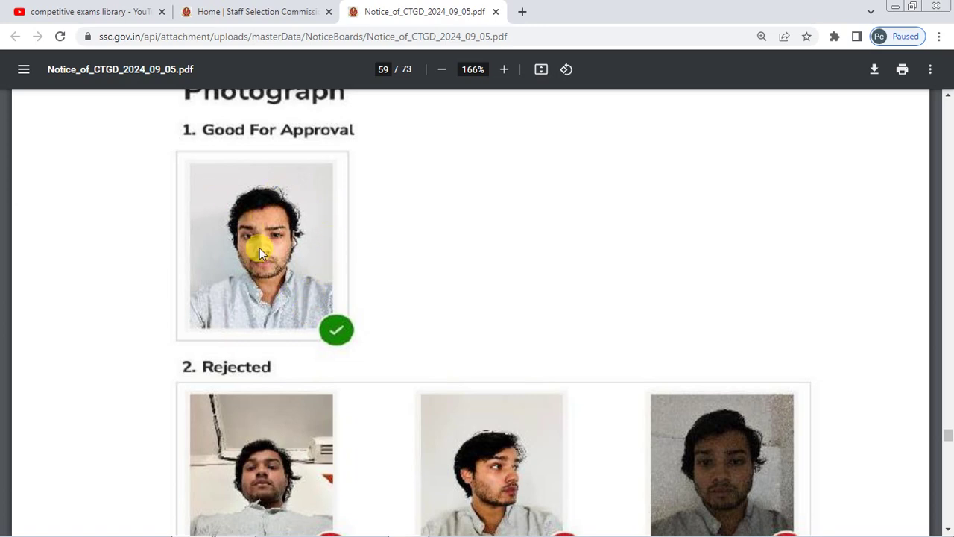
{"action": "scroll", "coordinate": [258, 249], "scroll_direction": "down", "scroll_amount": 3}
{"action": "scroll", "coordinate": [261, 249], "scroll_direction": "down", "scroll_amount": 3}
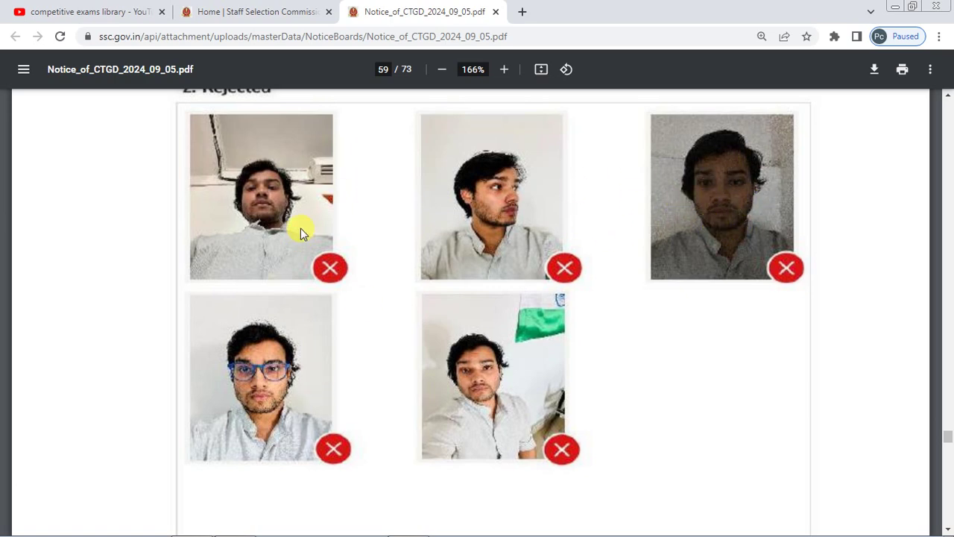
{"action": "scroll", "coordinate": [301, 231], "scroll_direction": "down", "scroll_amount": 10}
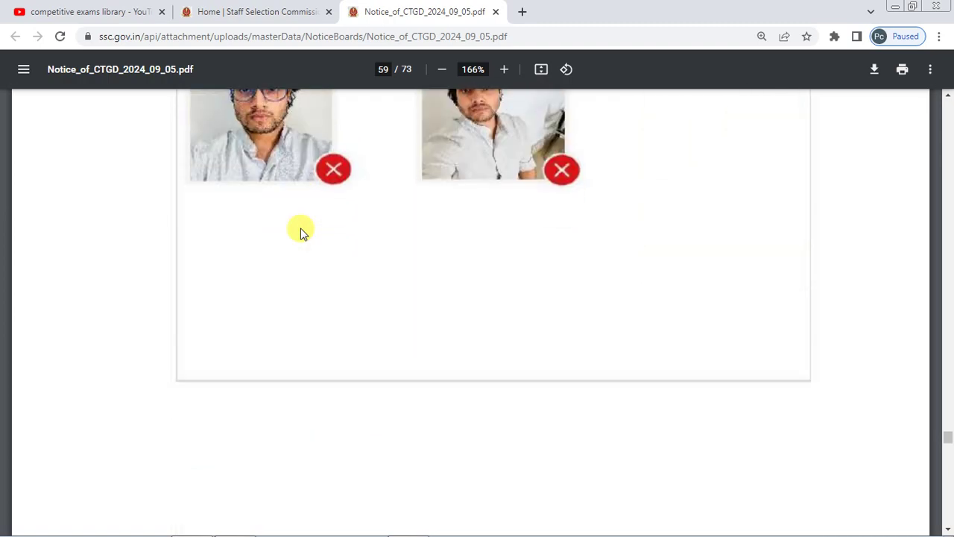
{"action": "scroll", "coordinate": [300, 231], "scroll_direction": "down", "scroll_amount": 5}
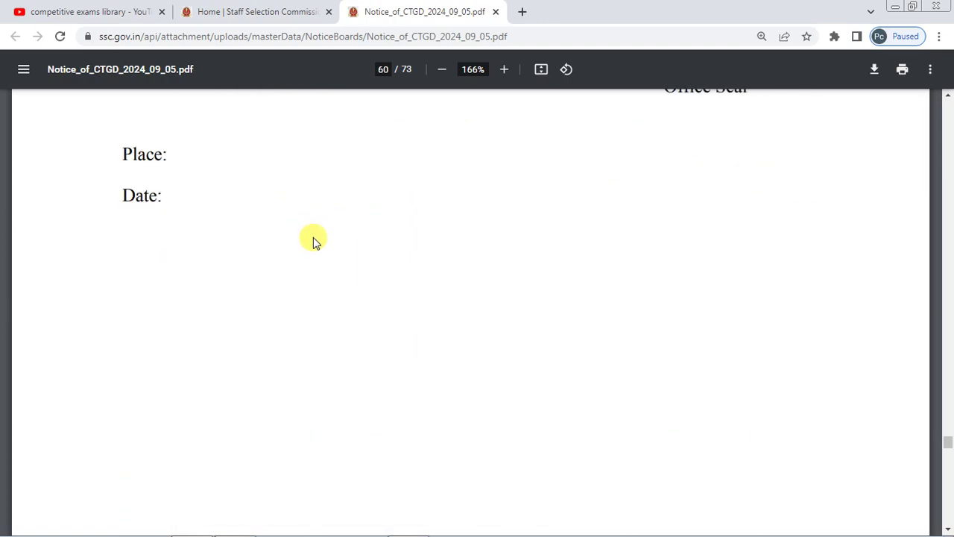
{"action": "left_click", "coordinate": [257, 9]}
- Scroll to the top of the SSC login page, then return to the YouTube channel's Videos tab
{"action": "scroll", "coordinate": [241, 97], "scroll_direction": "up", "scroll_amount": 2}
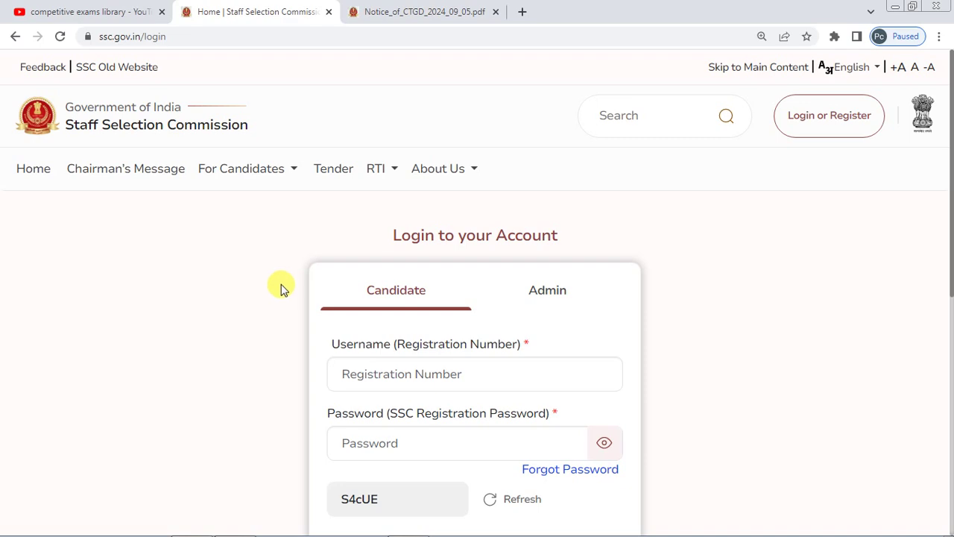
{"action": "left_click", "coordinate": [136, 12]}
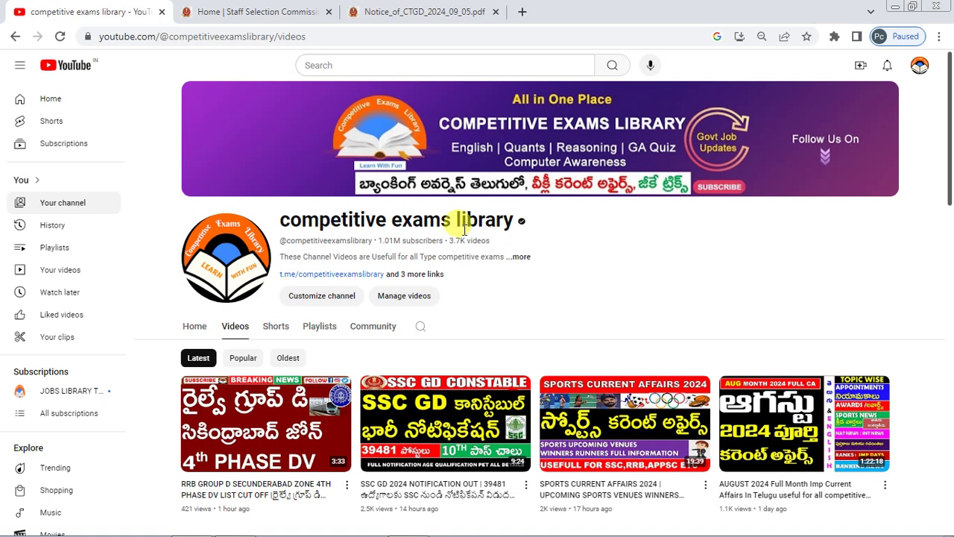